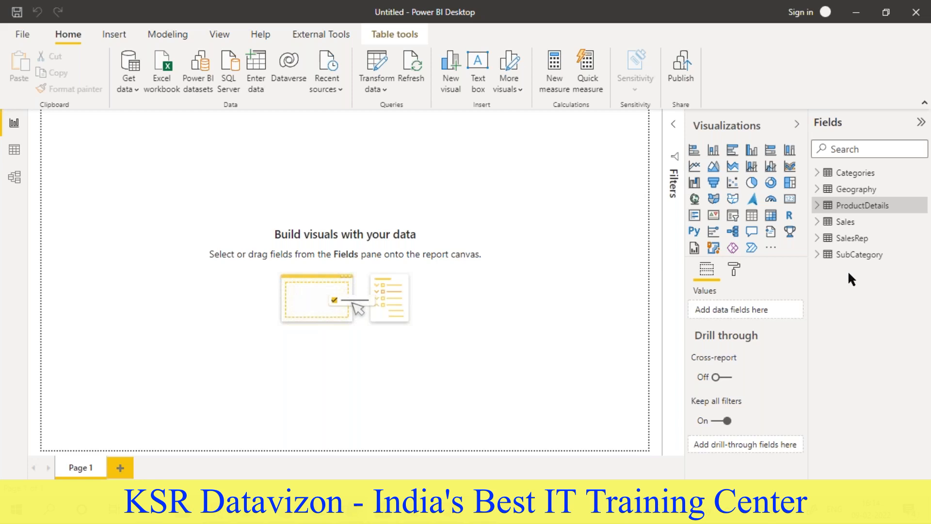
- Review the Business / Functional Requirement Document in Word and return to the Power BI report
click(383, 509)
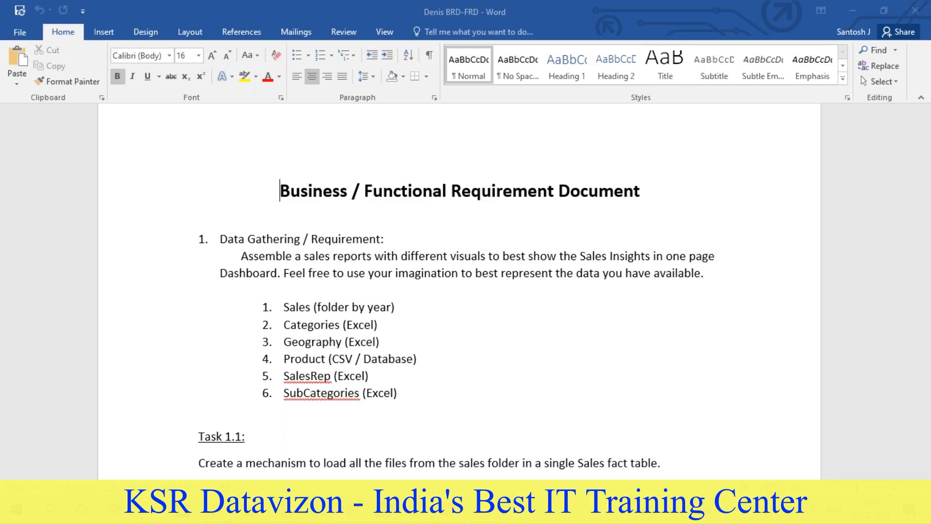
mouse_move(442, 513)
click(424, 467)
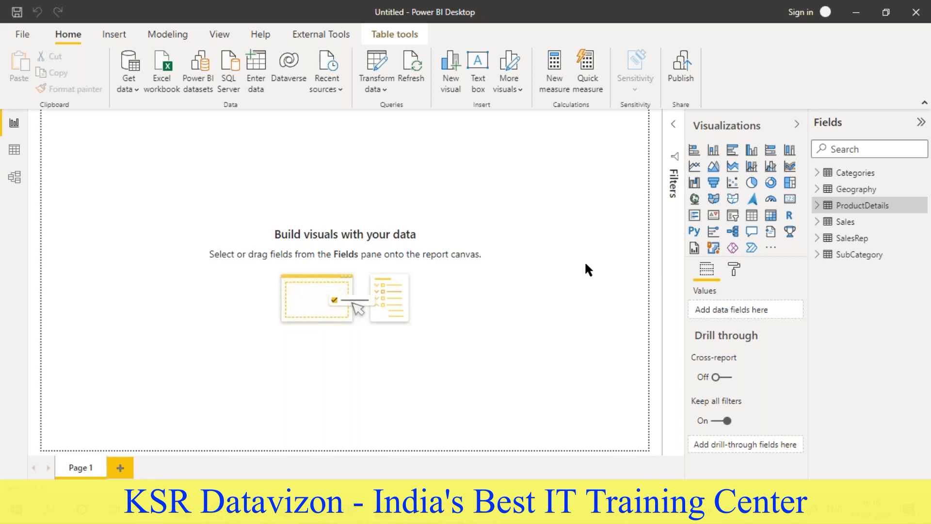
- Examine the rows of the Categories, Geography, ProductDetails, SubCategory and SalesRep tables in the data view
click(14, 149)
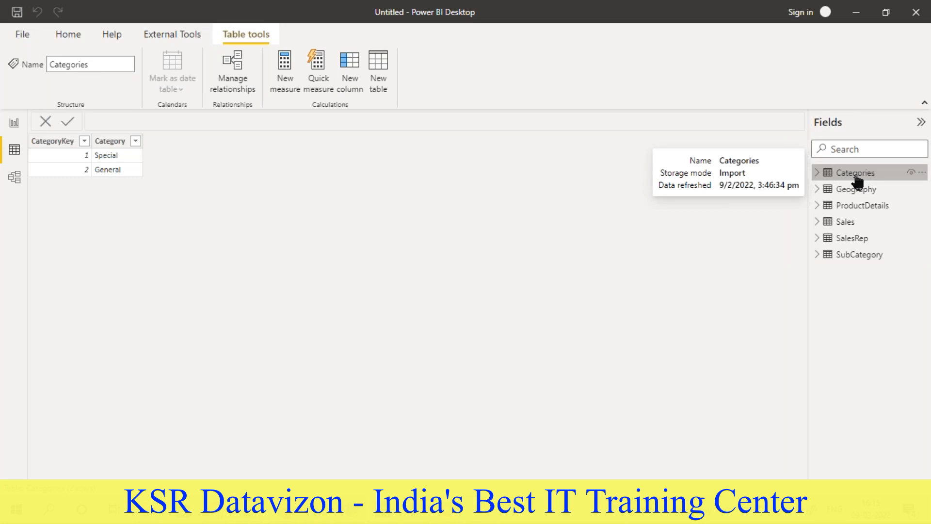
click(857, 190)
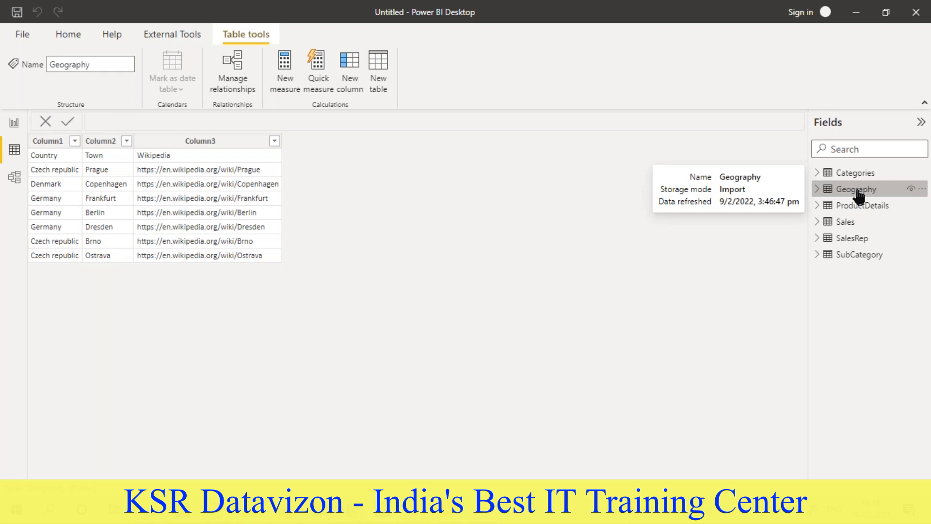
click(850, 209)
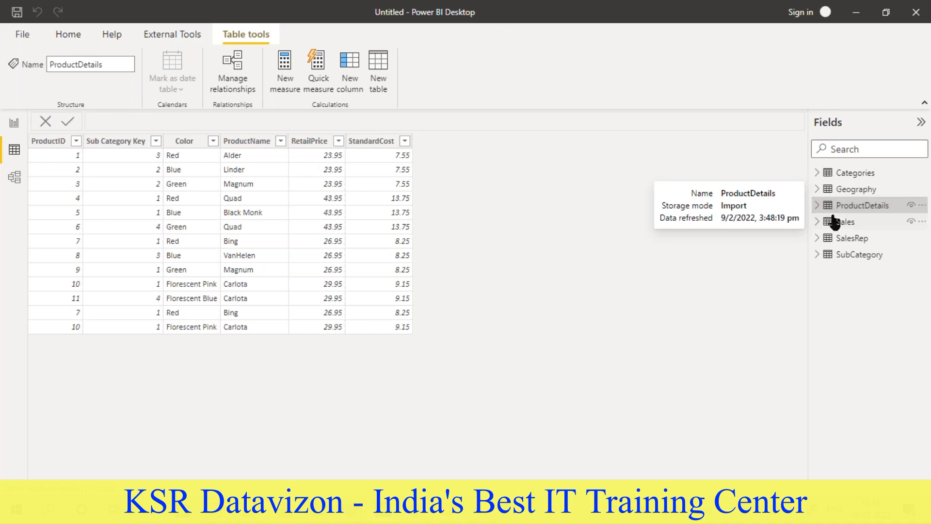
click(76, 285)
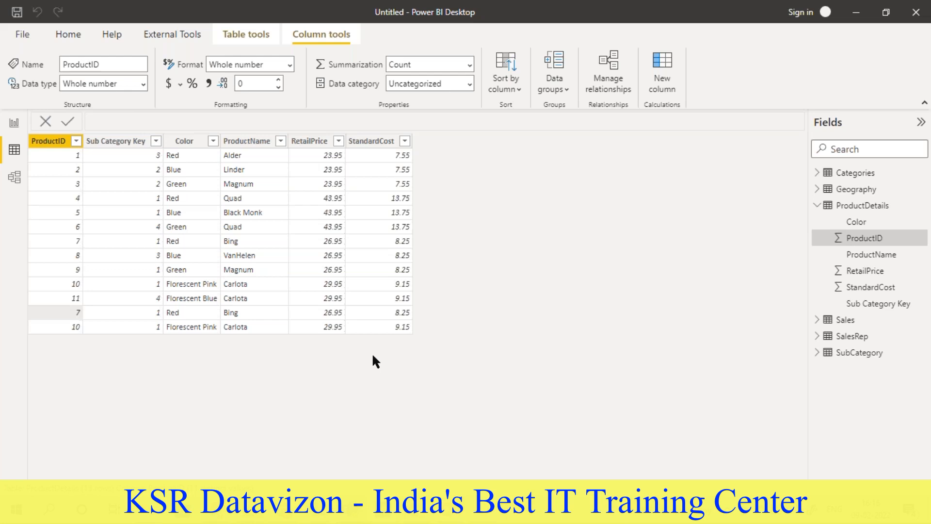
click(818, 205)
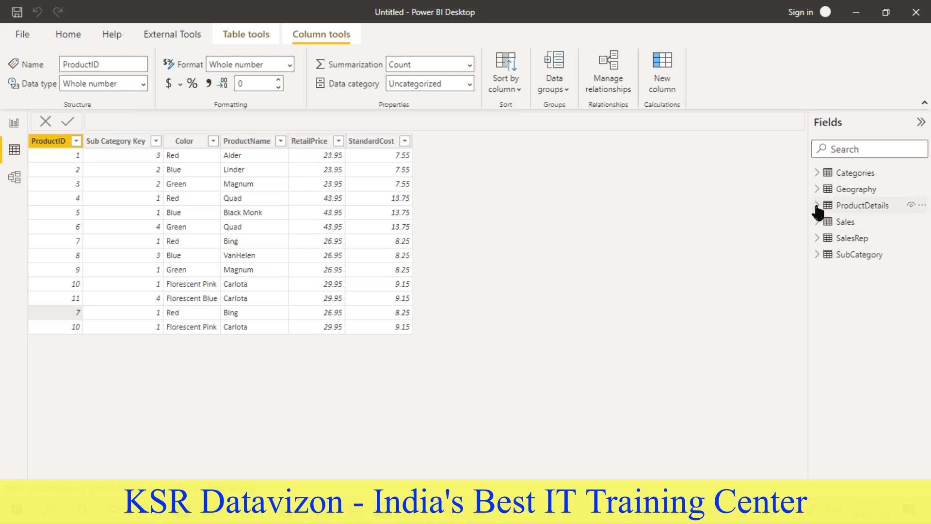
click(850, 255)
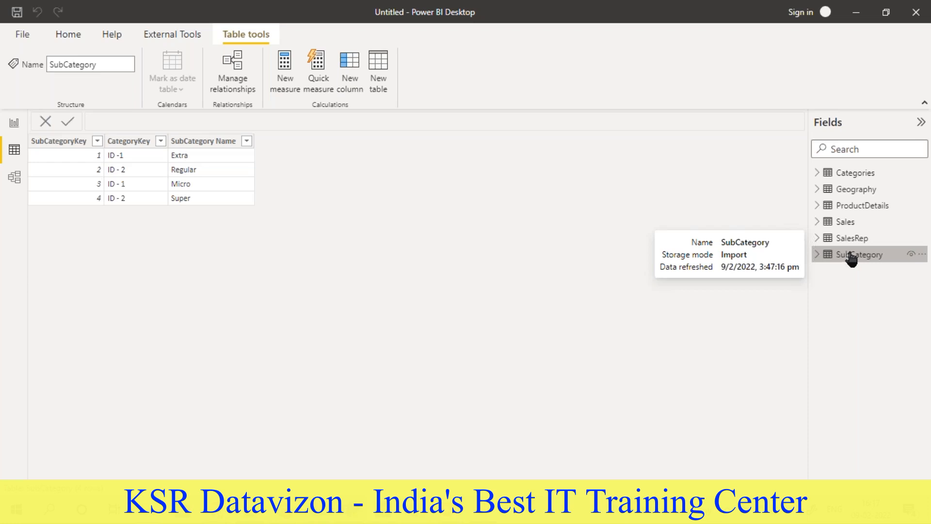
click(852, 245)
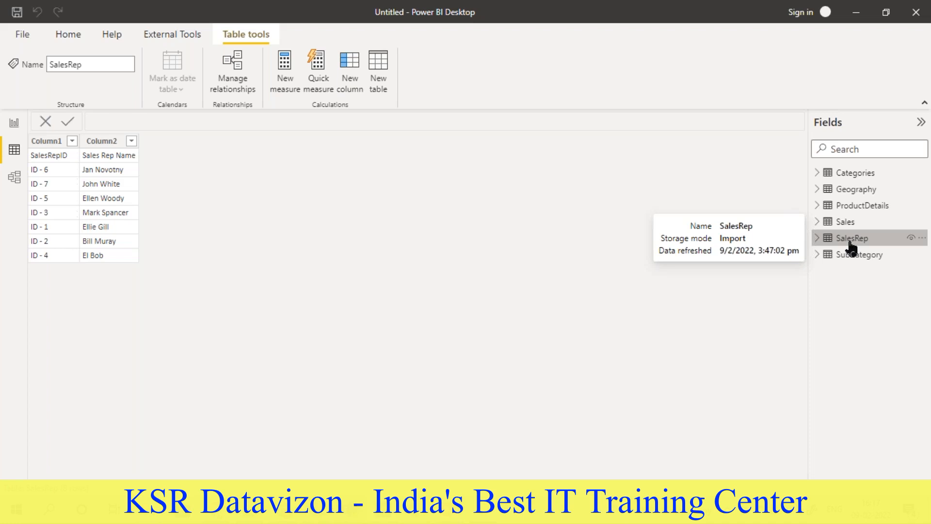
click(852, 176)
click(856, 195)
click(856, 206)
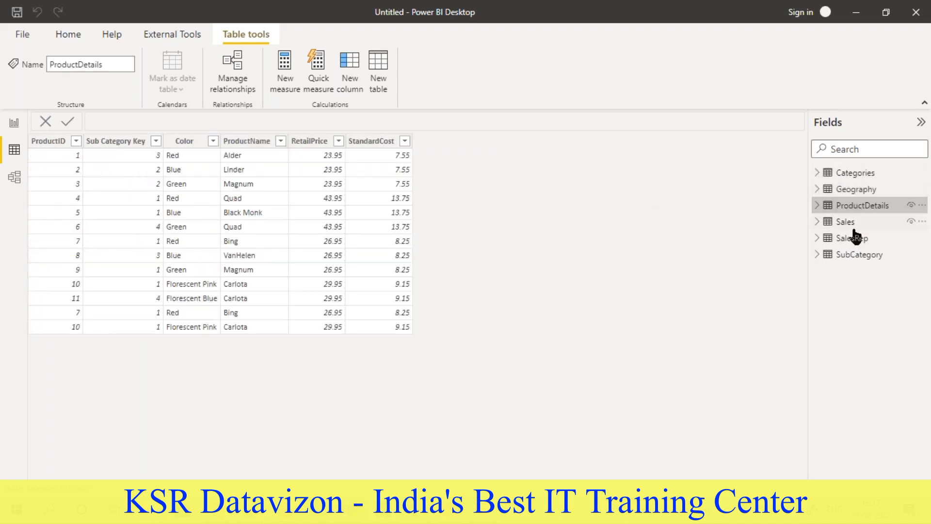
click(854, 239)
click(854, 257)
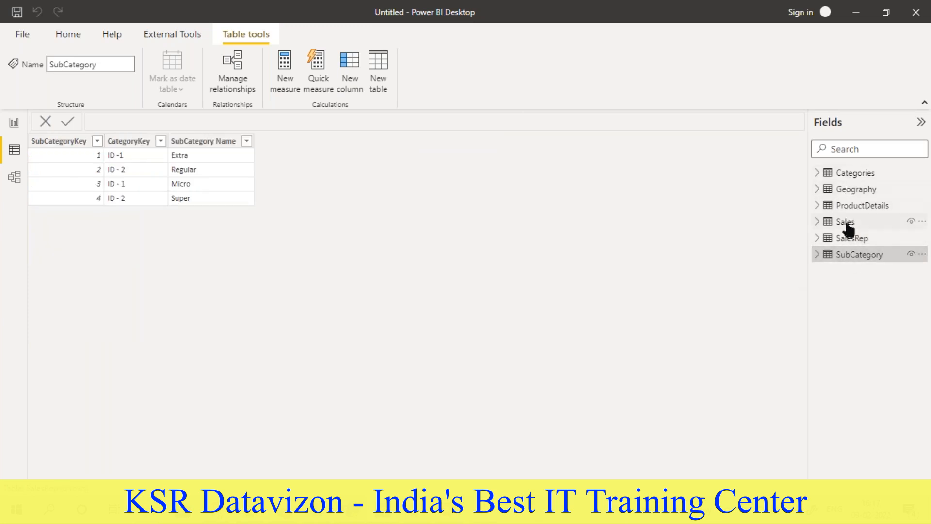
- Examine the Sales table and check which source files its Source.Name column lists
click(848, 224)
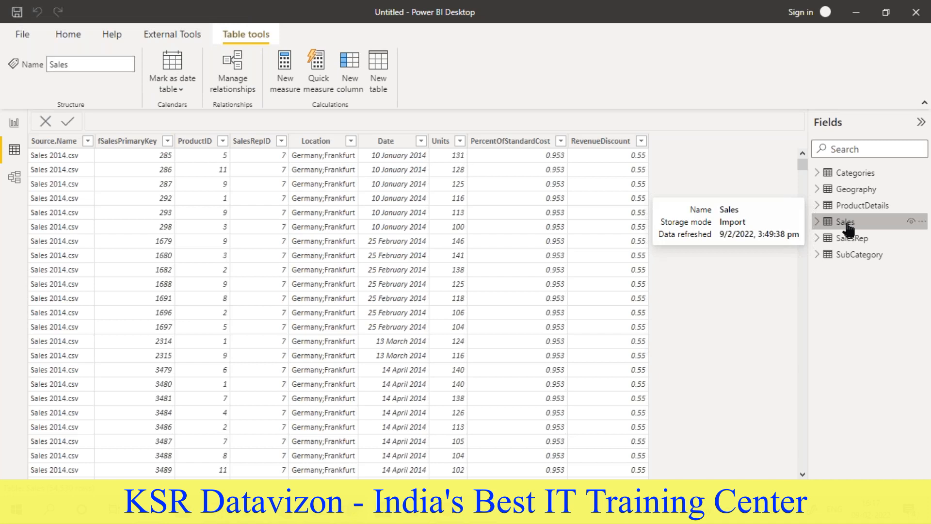
click(80, 140)
click(88, 141)
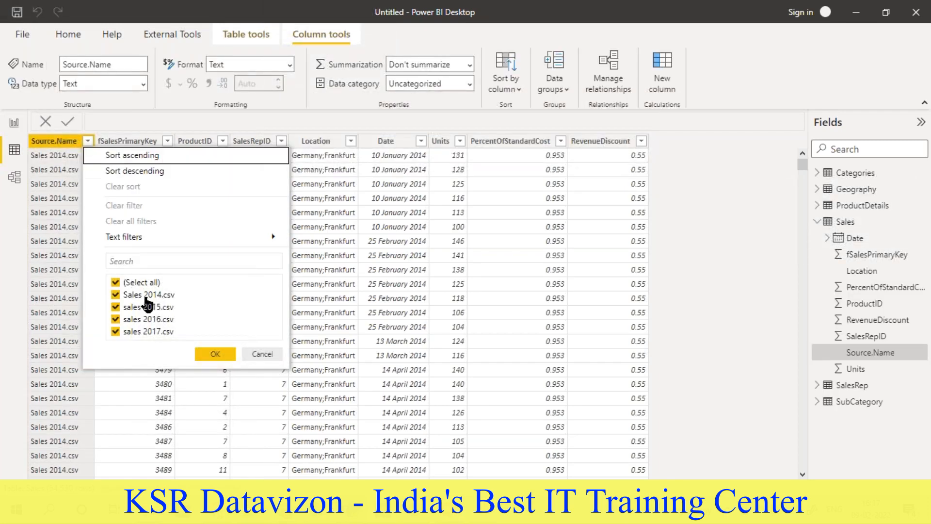
click(692, 241)
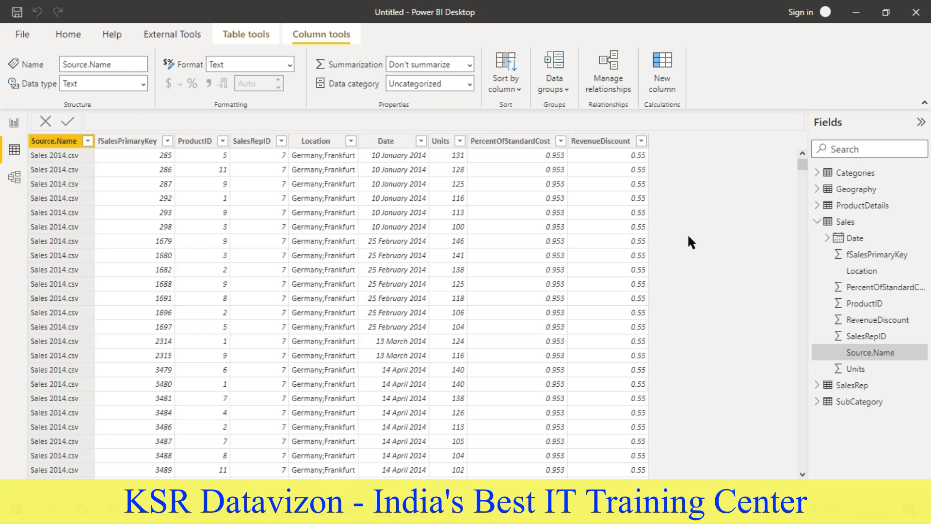
- Show the model view without the Properties pane, and bring the Geography, SalesRep and SubCategory cards closer to Categories
click(15, 179)
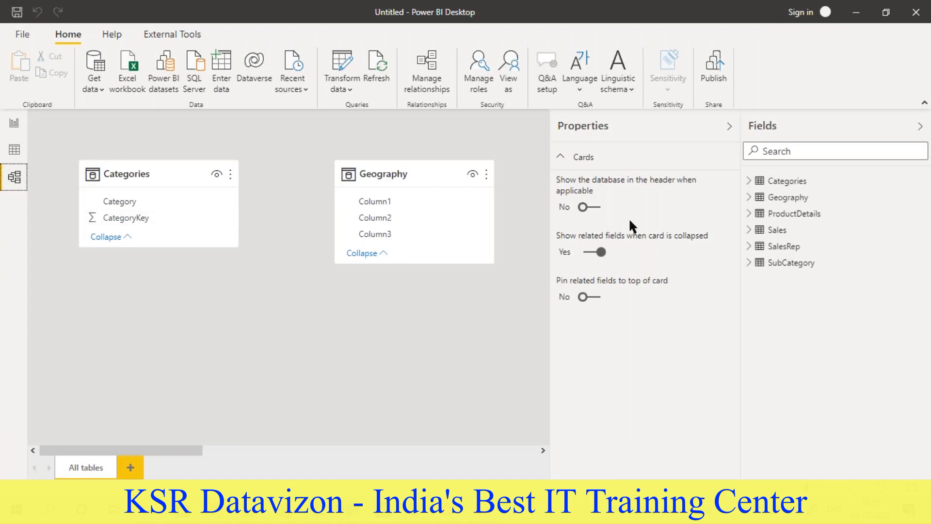
click(728, 127)
drag(421, 185, 164, 302)
drag(630, 179, 356, 179)
drag(297, 451, 461, 451)
drag(499, 177, 68, 296)
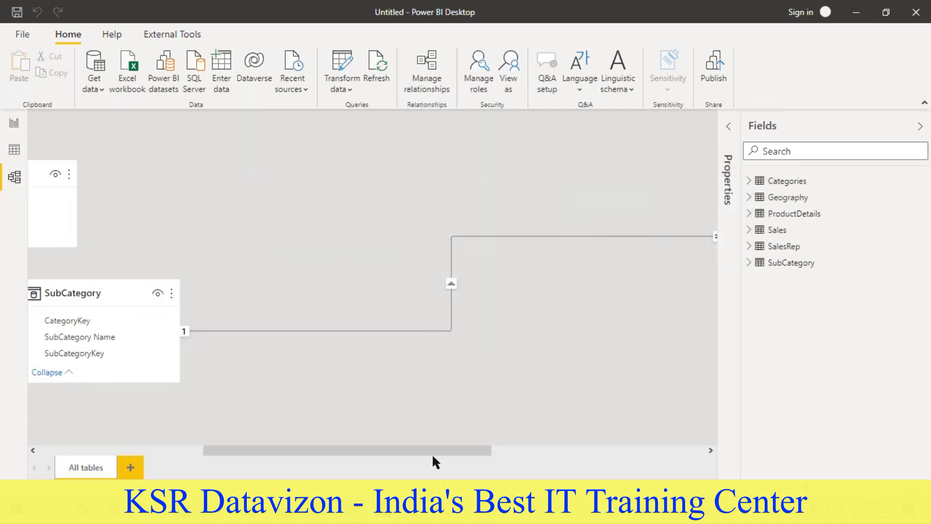
- Bring the ProductDetails card close to SubCategory in the model diagram and adjust SubCategory's position
drag(429, 453, 558, 453)
drag(451, 179, 123, 171)
drag(416, 451, 270, 452)
drag(505, 178, 317, 172)
drag(131, 293, 74, 301)
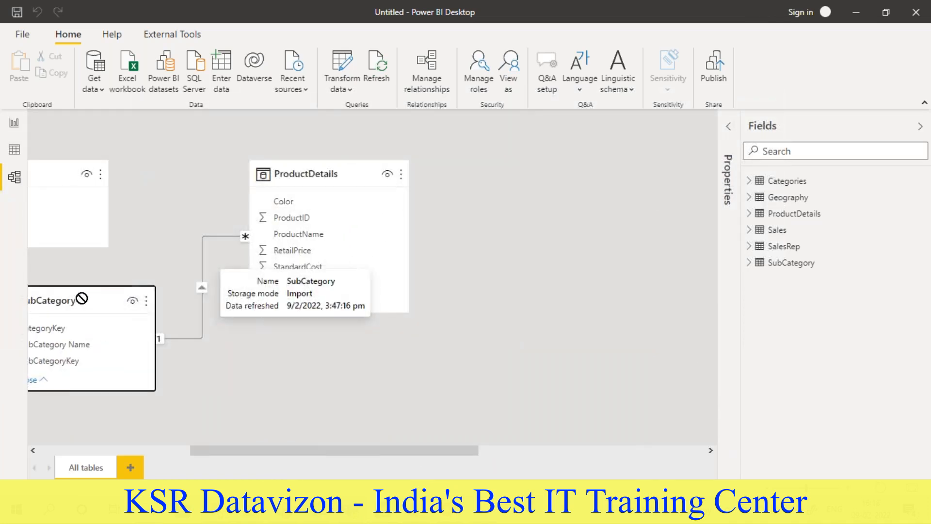
- Move the Sales card to the area beneath the SubCategory card in the model diagram
drag(243, 454, 452, 456)
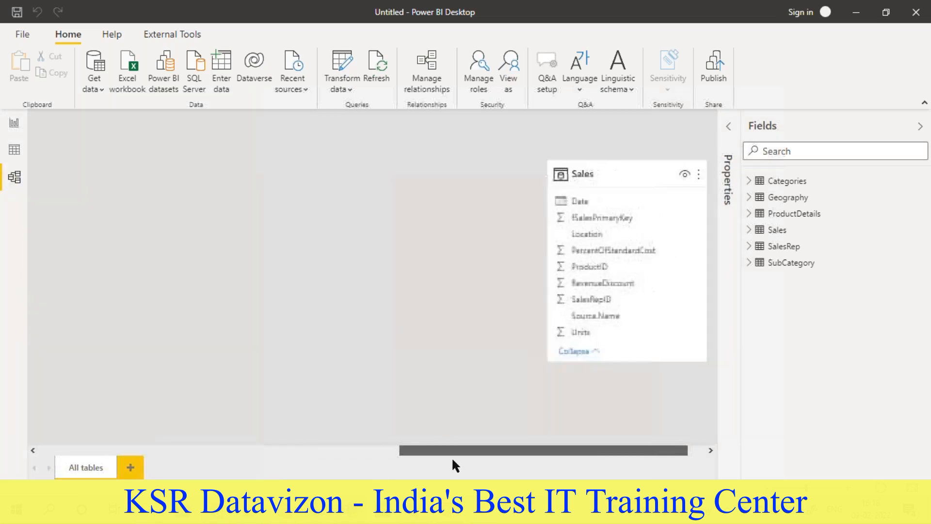
drag(609, 189, 500, 374)
scroll(485, 373, down, 2)
drag(493, 286, 504, 307)
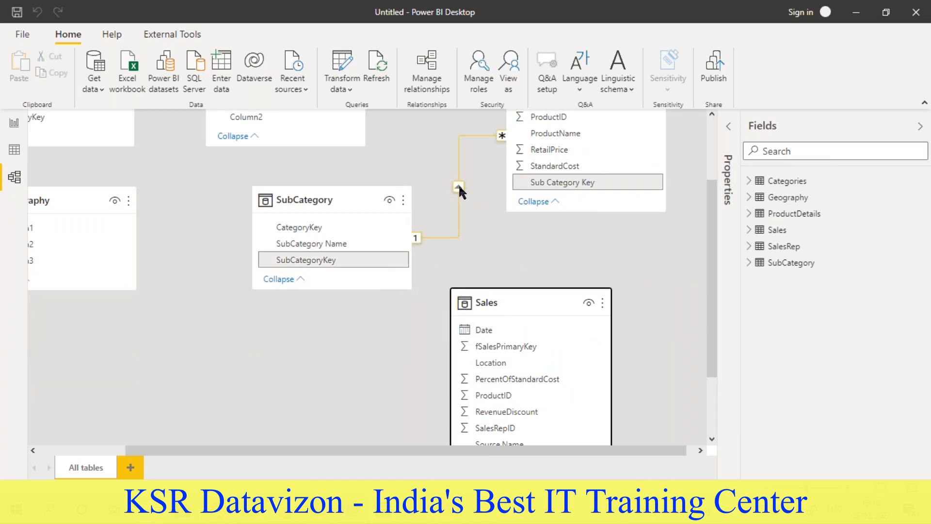
scroll(458, 183, up, 1)
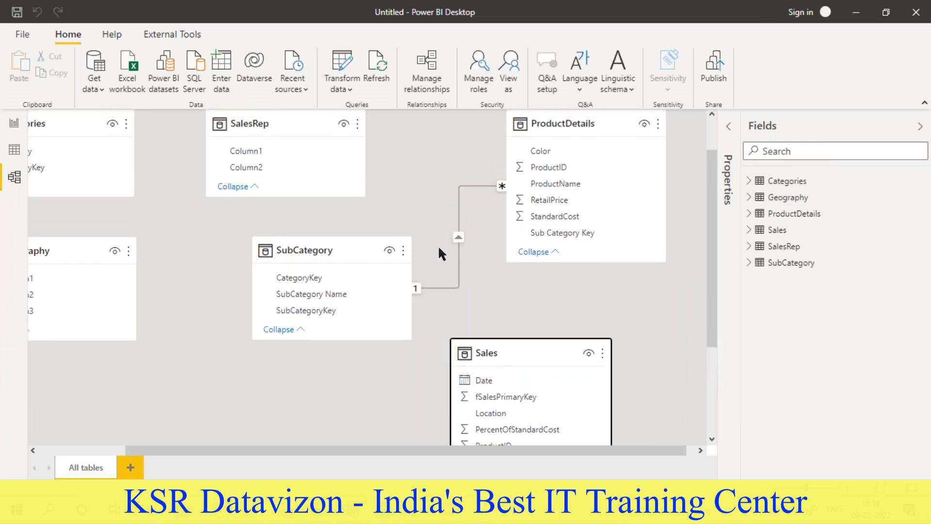
scroll(403, 339, down, 2)
drag(513, 266, 276, 308)
scroll(440, 322, up, 3)
scroll(415, 385, down, 3)
drag(328, 451, 242, 454)
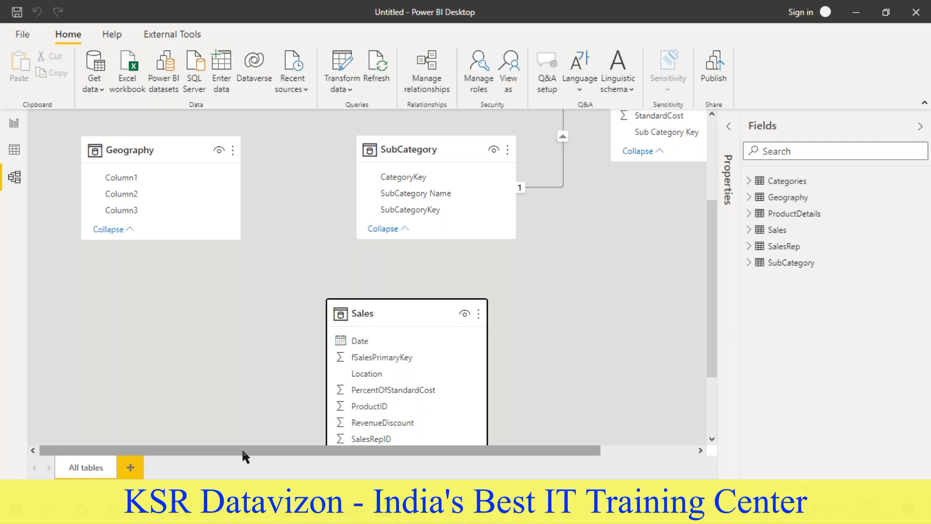
- Open the queries in the Power Query Editor and dismiss the preview age notice on Categories
click(353, 93)
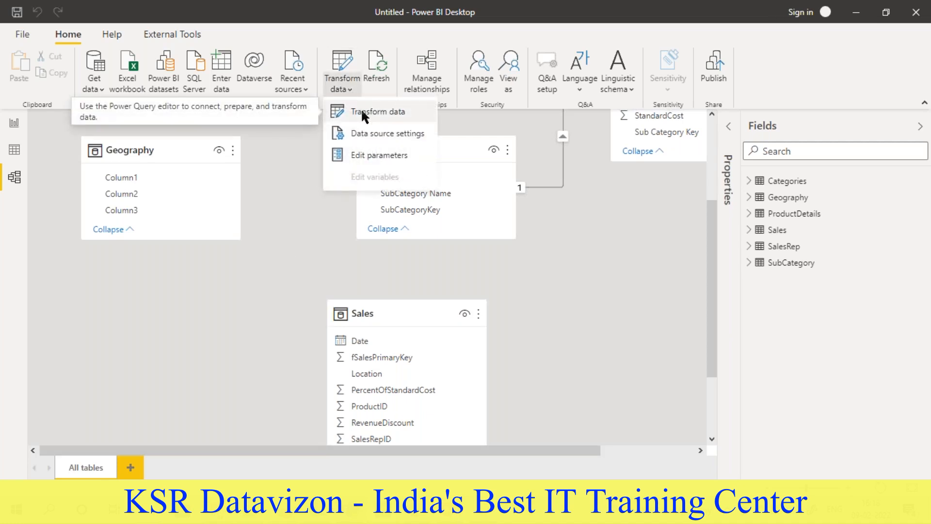
click(362, 112)
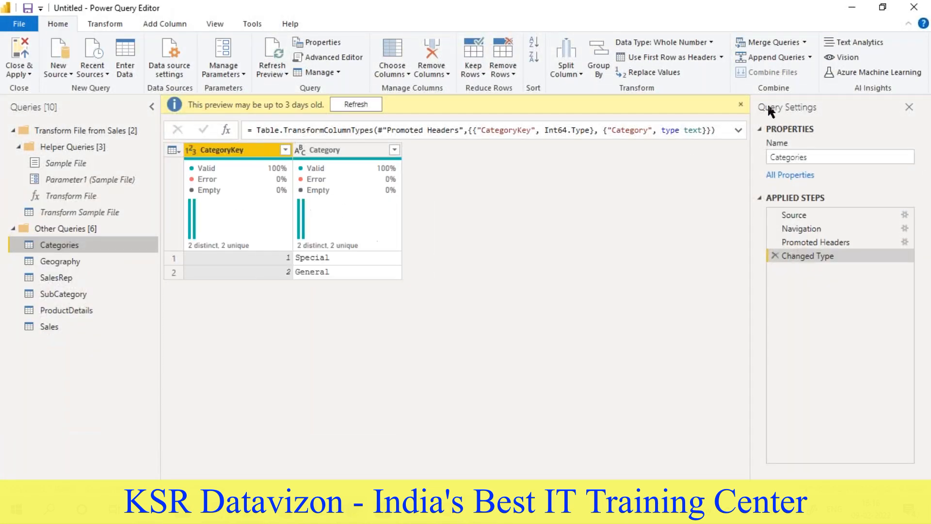
click(741, 104)
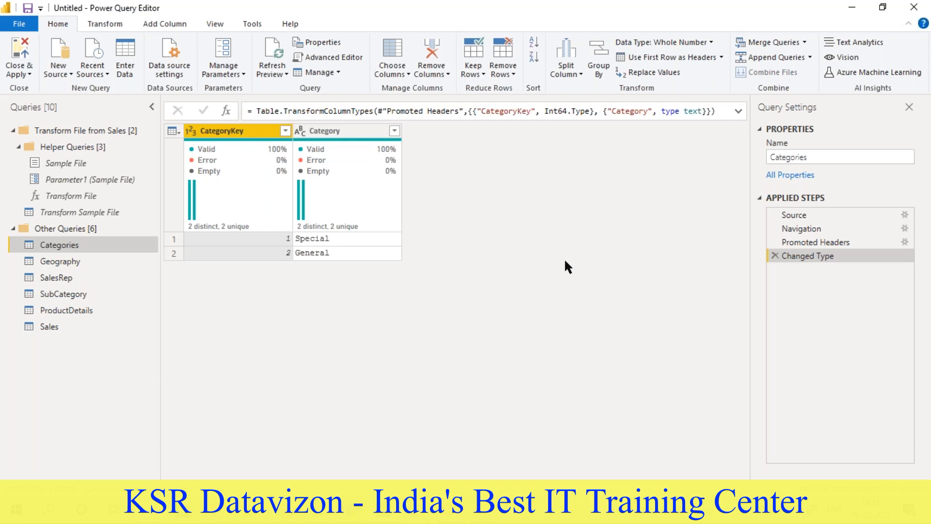
- Check which data preview options, such as column quality, distribution and profile, are enabled for the queries
click(219, 30)
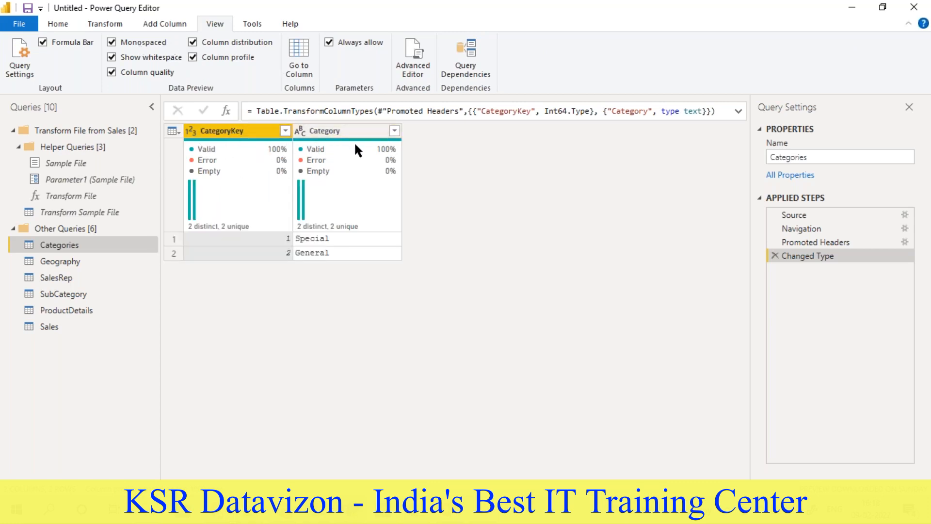
mouse_move(278, 155)
click(58, 22)
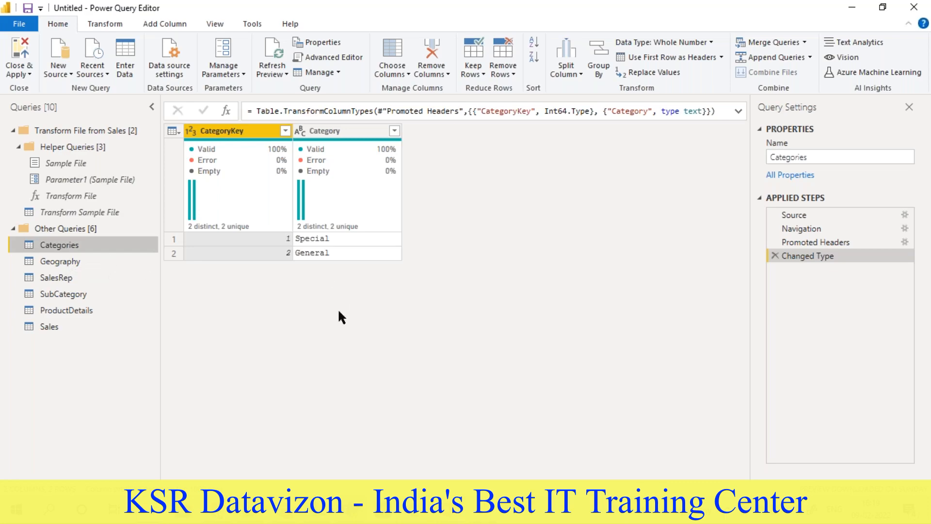
- Read data modeling tasks 2.1 to 2.3 in the Word requirement document, covering Location, GeoKey and the ID columns
click(383, 509)
scroll(377, 345, down, 5)
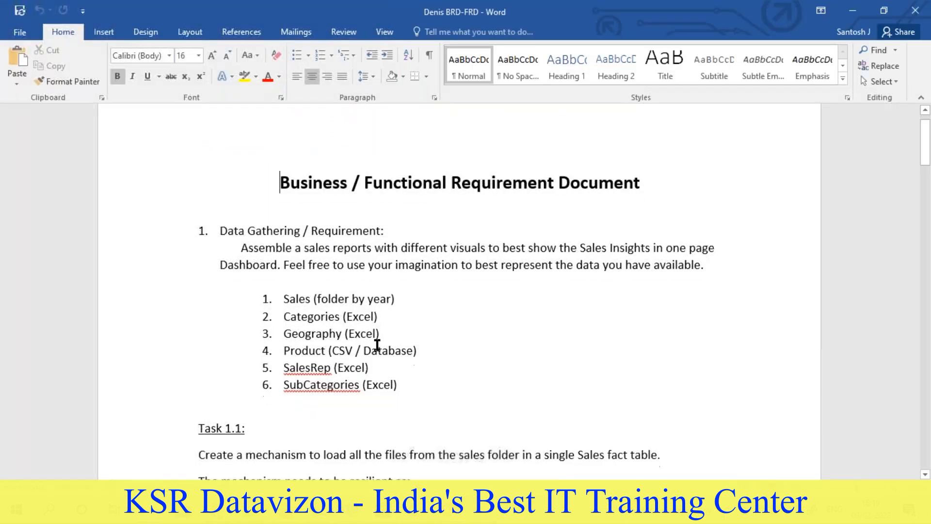
scroll(377, 345, down, 3)
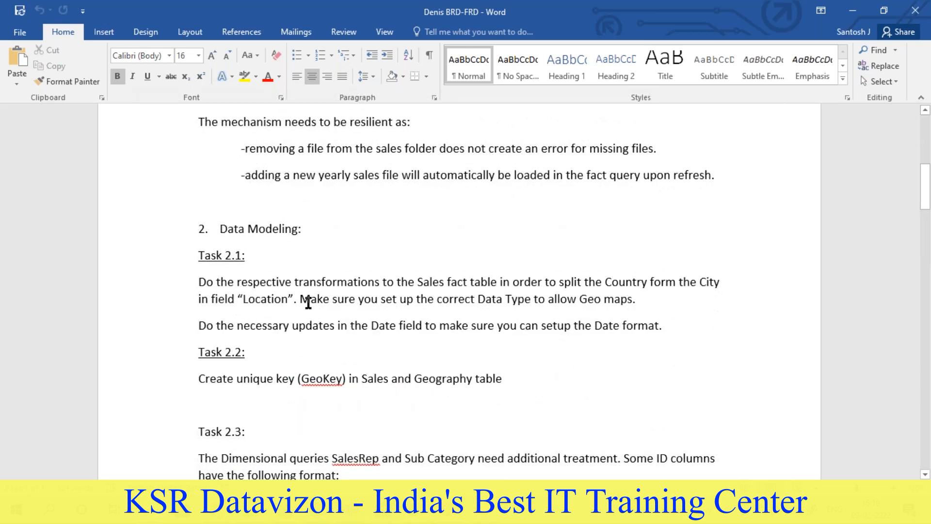
scroll(255, 323, down, 1)
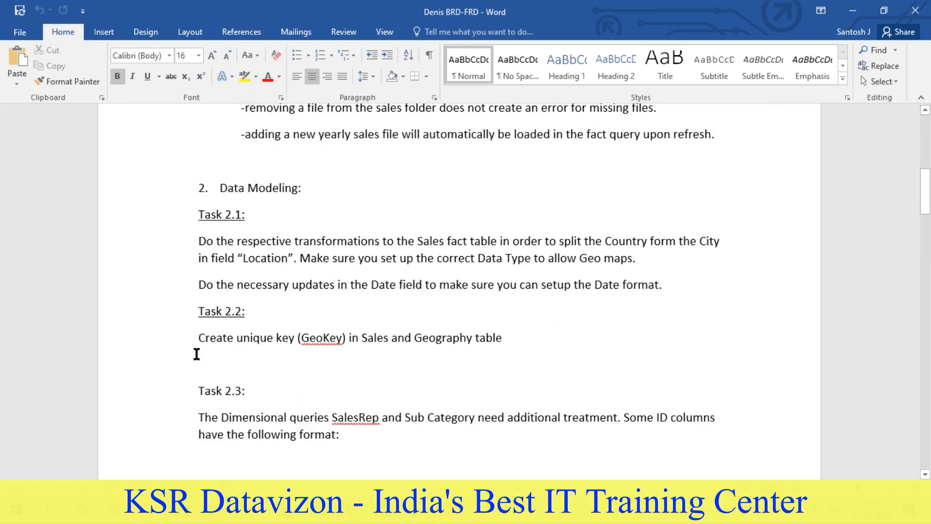
drag(198, 339, 477, 344)
scroll(485, 345, down, 10)
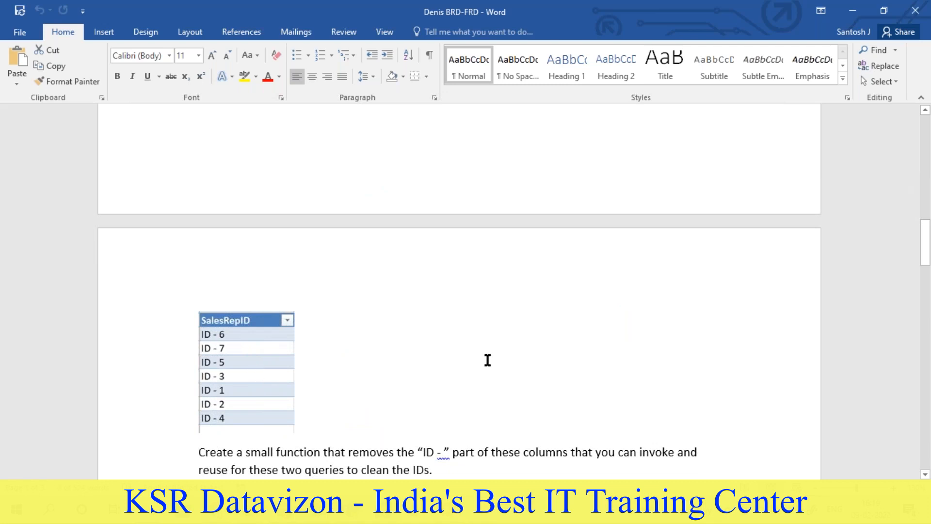
scroll(487, 360, up, 2)
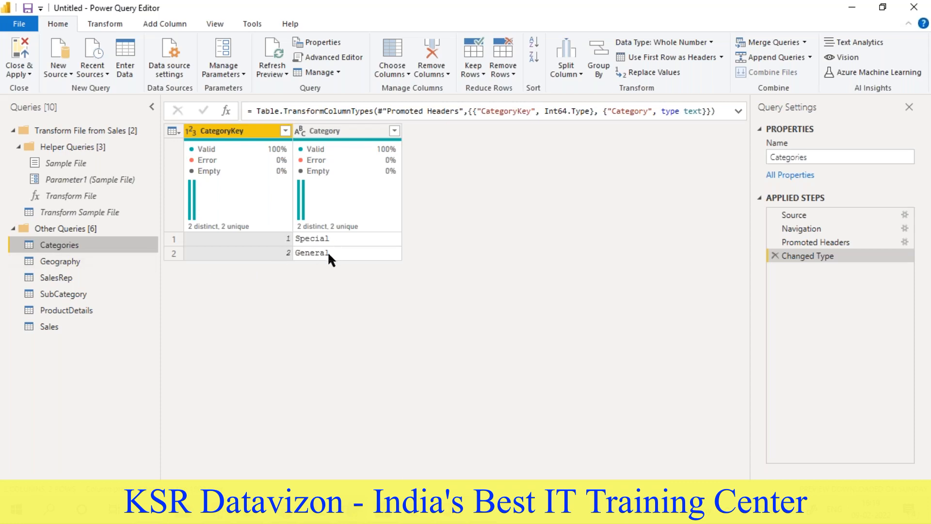
- Promote the first row of the Geography query to column headers
click(51, 259)
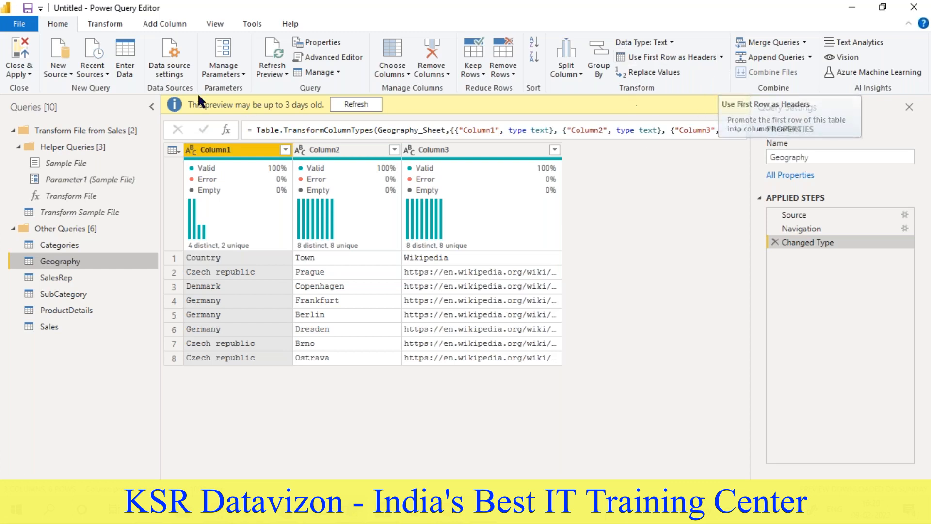
click(721, 57)
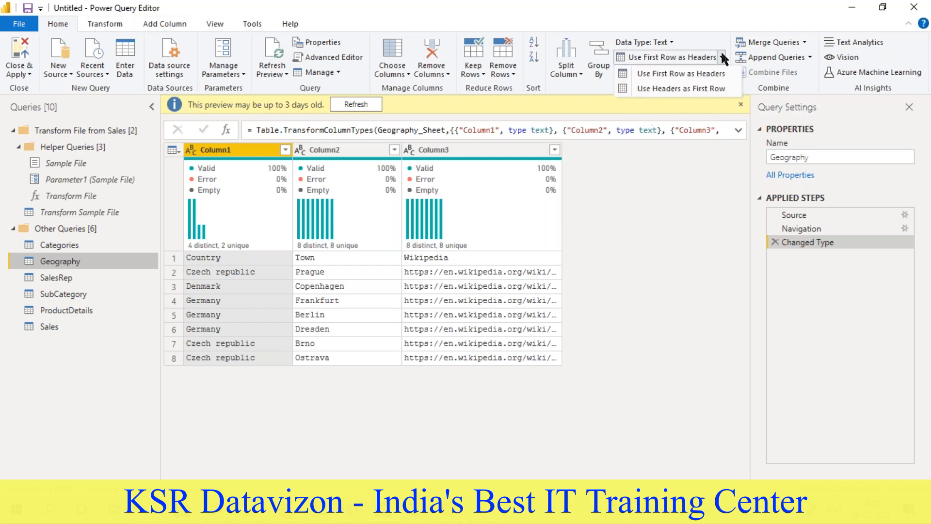
click(700, 73)
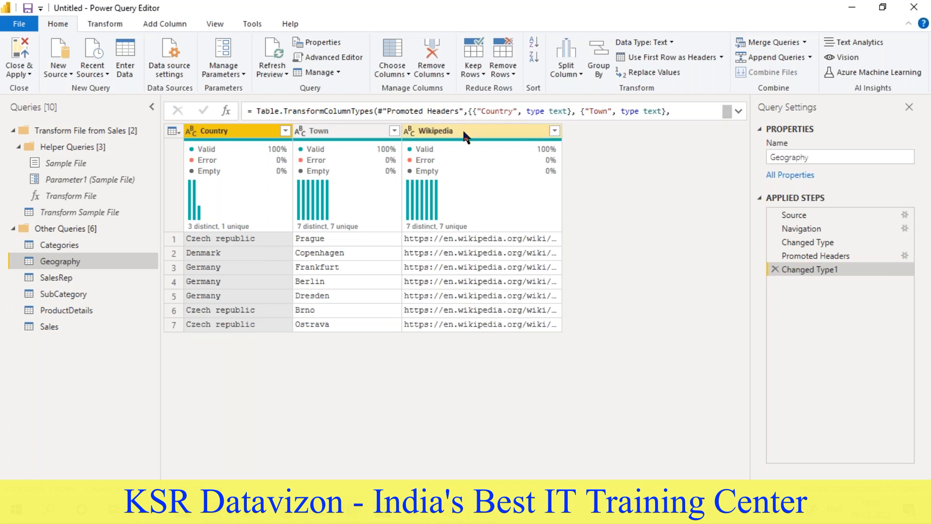
- Review the Changed Type1 and Promoted Headers applied steps of the Geography query
right_click(821, 270)
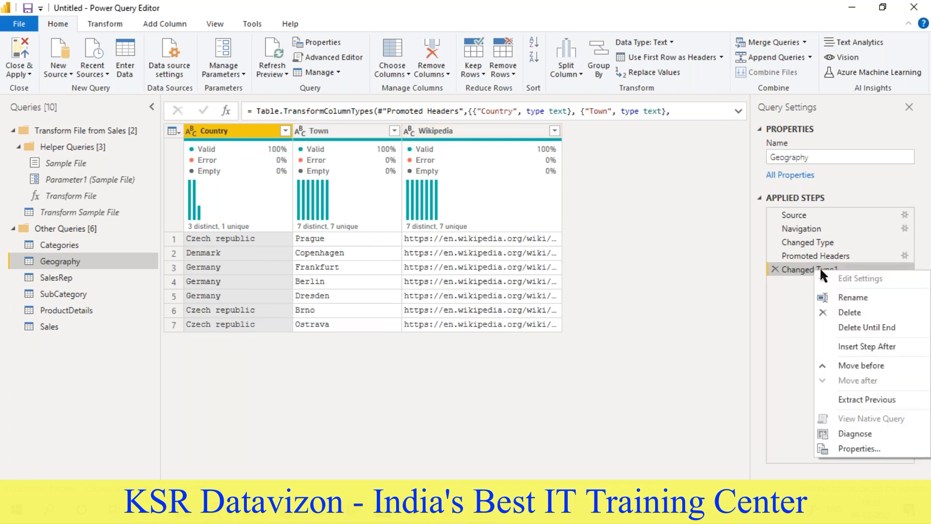
click(705, 298)
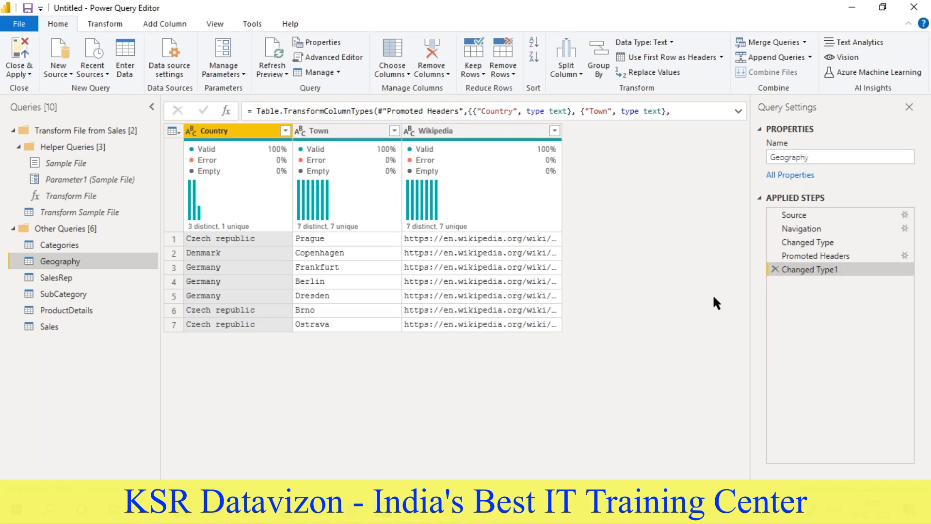
click(815, 255)
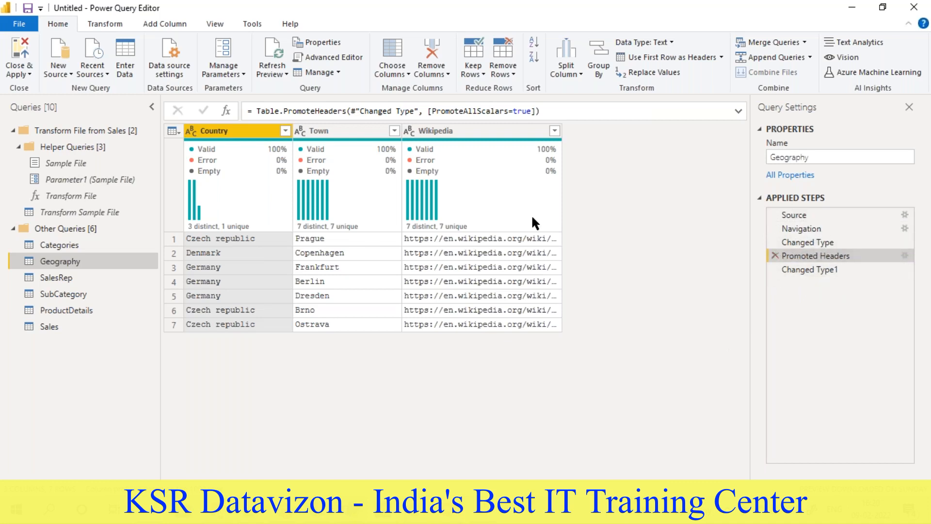
- Promote the first row of the SalesRep query to column headers
click(60, 278)
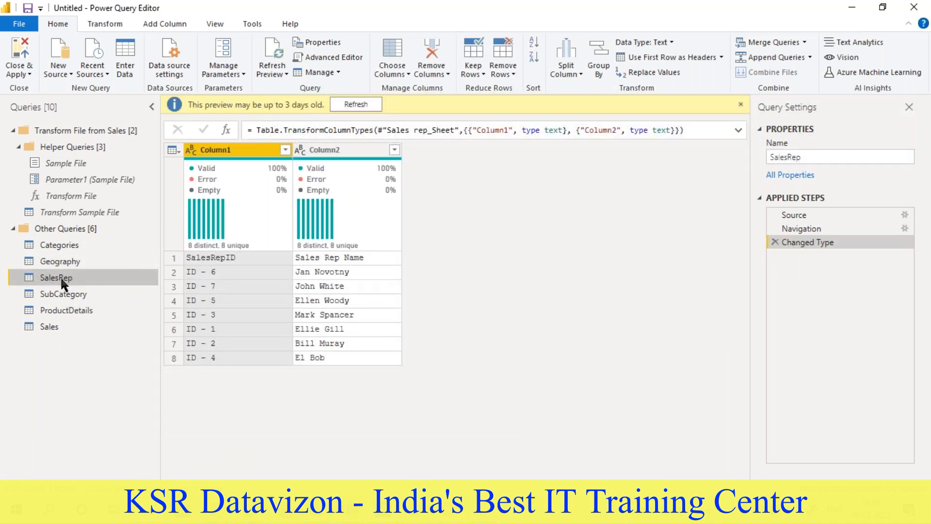
click(722, 57)
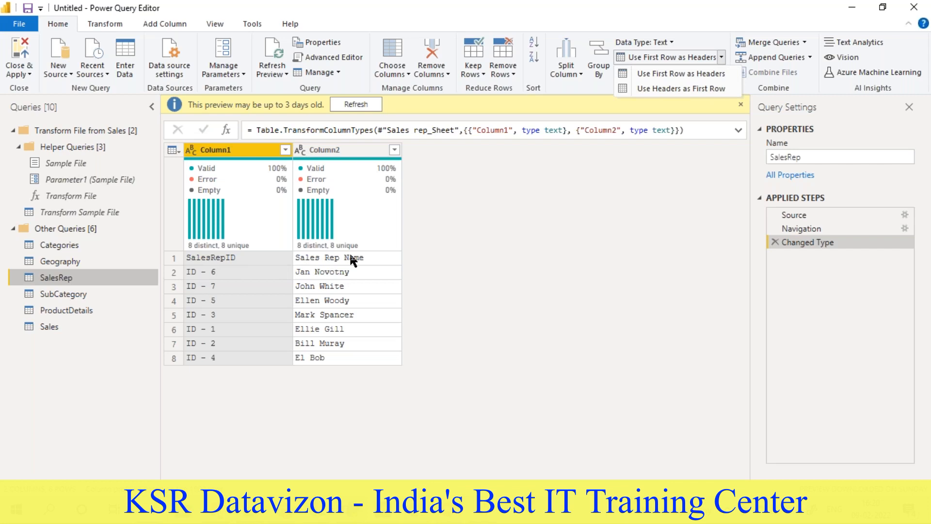
click(705, 75)
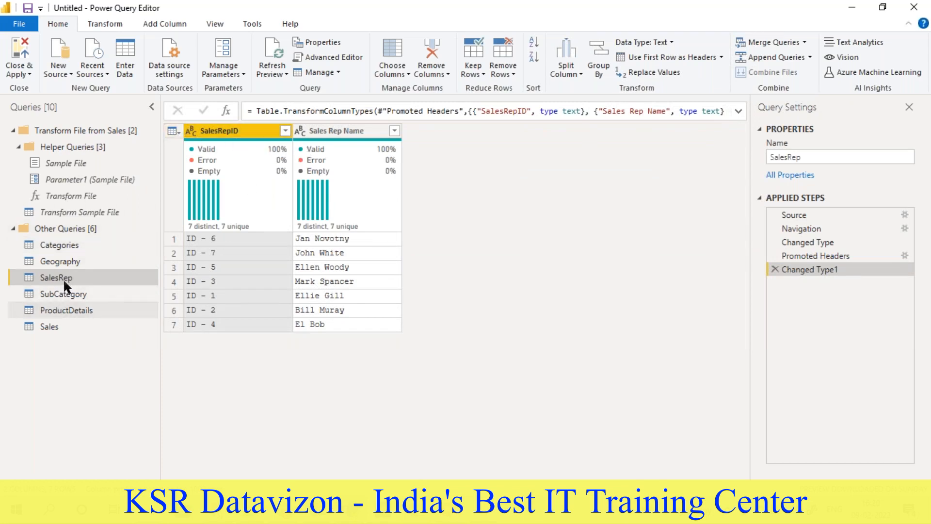
- Compare the SalesRepID column in Sales with the one in SalesRep, checking its distinct filter values and column statistics
click(50, 324)
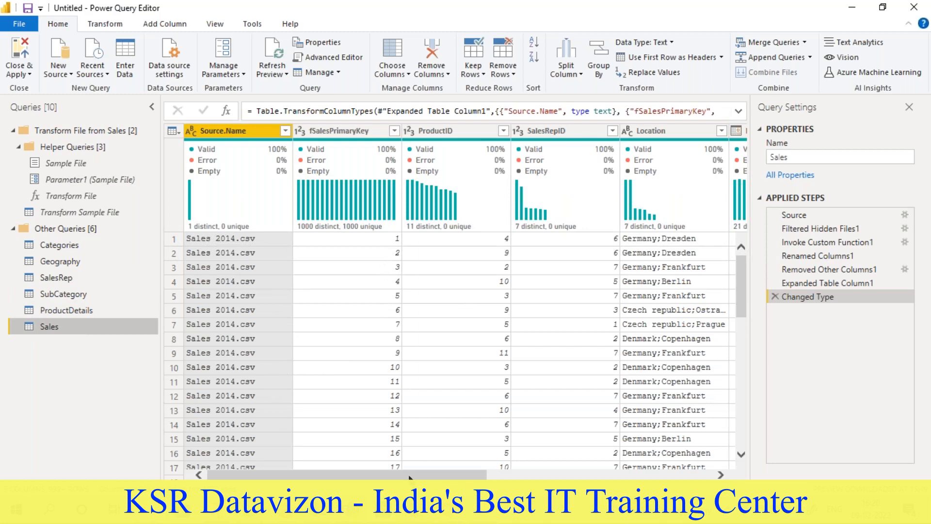
drag(410, 478, 482, 478)
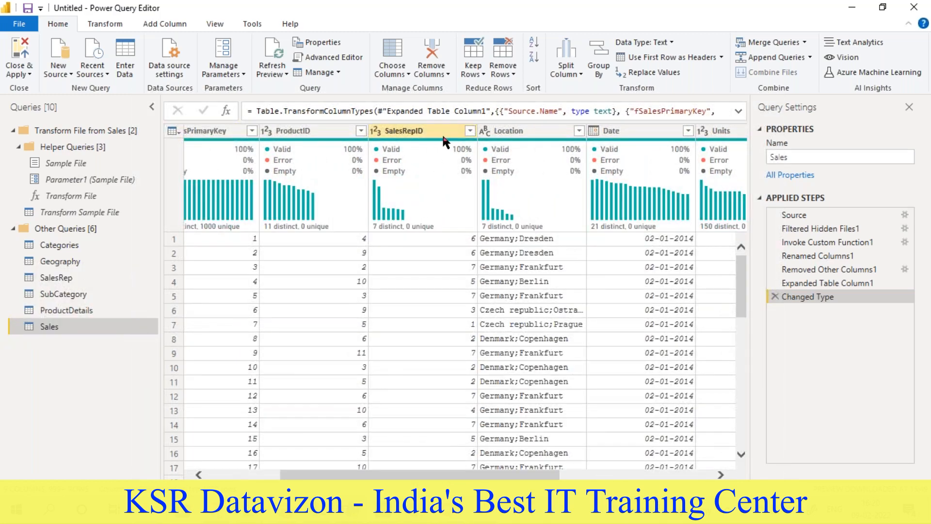
click(469, 131)
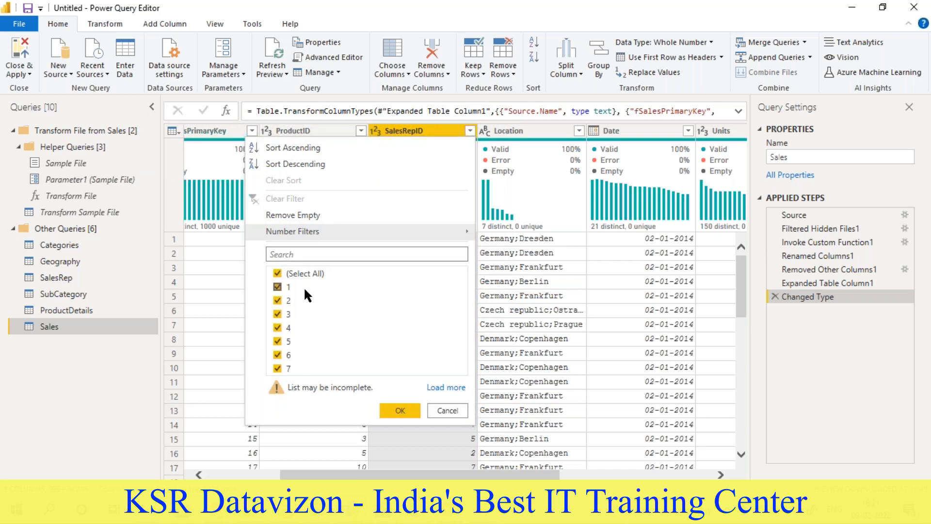
click(444, 410)
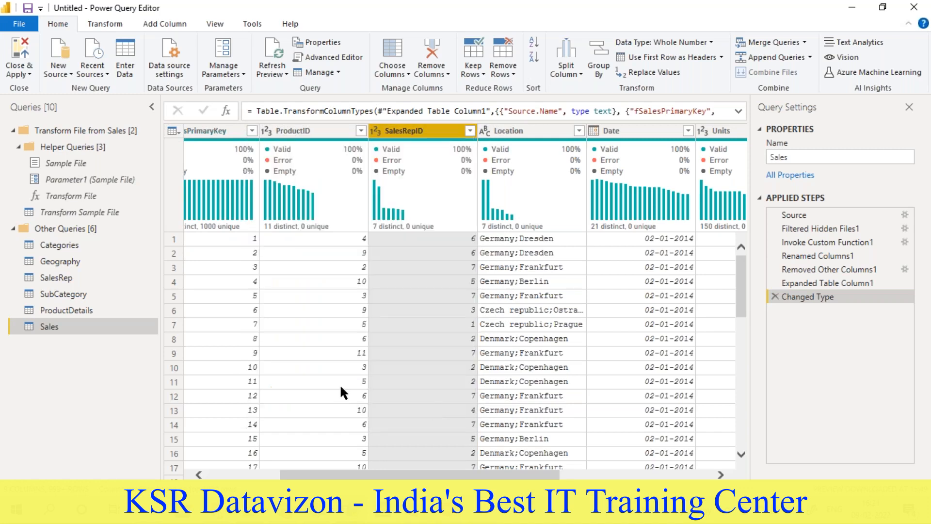
click(76, 277)
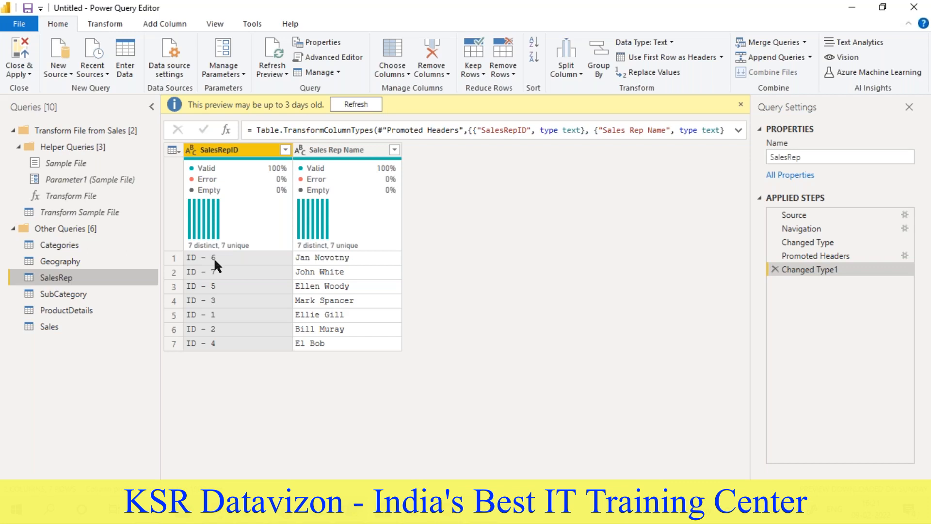
click(741, 103)
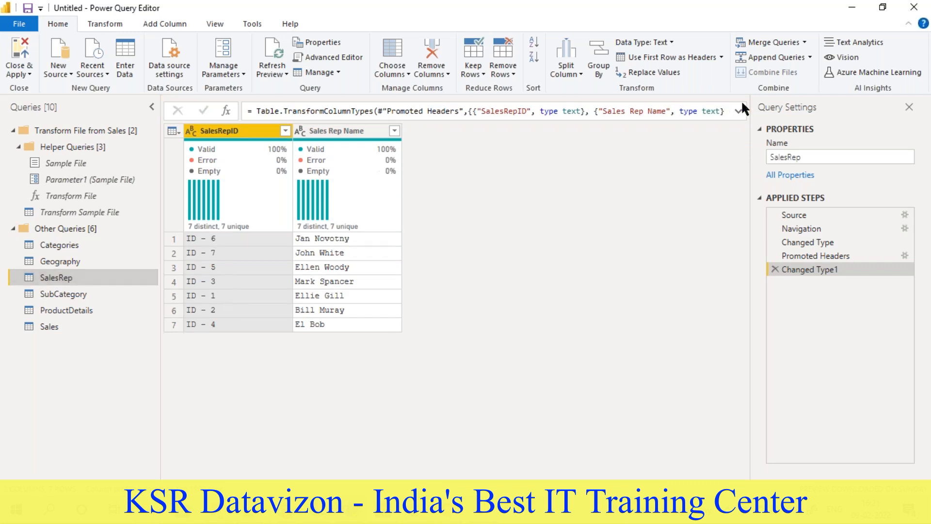
click(42, 326)
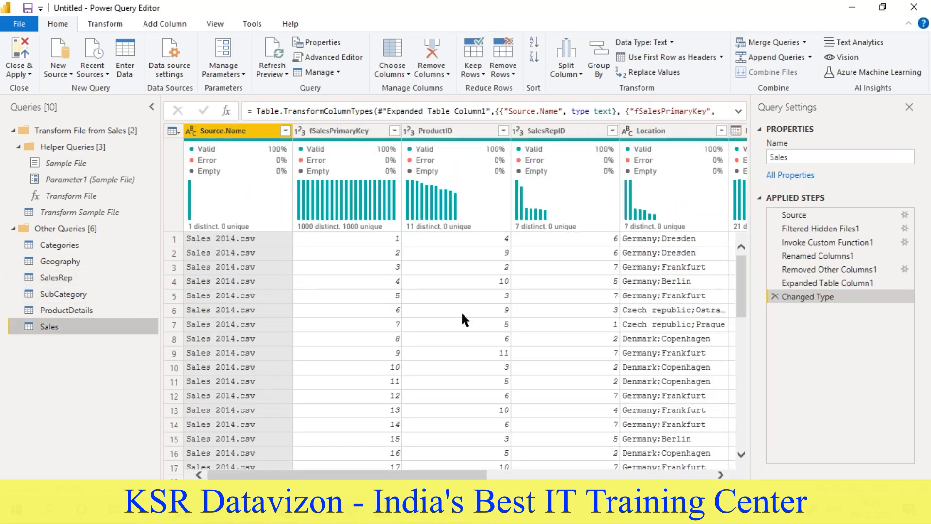
drag(411, 475, 441, 475)
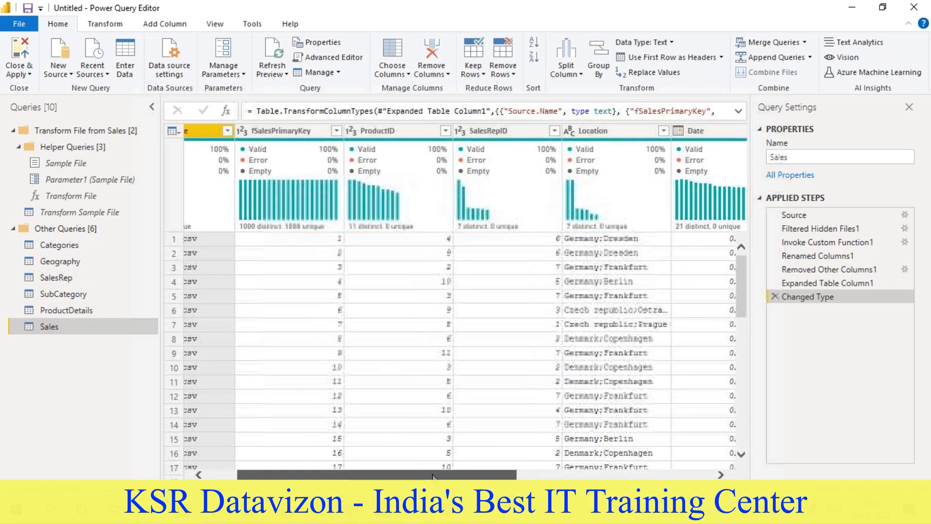
click(508, 136)
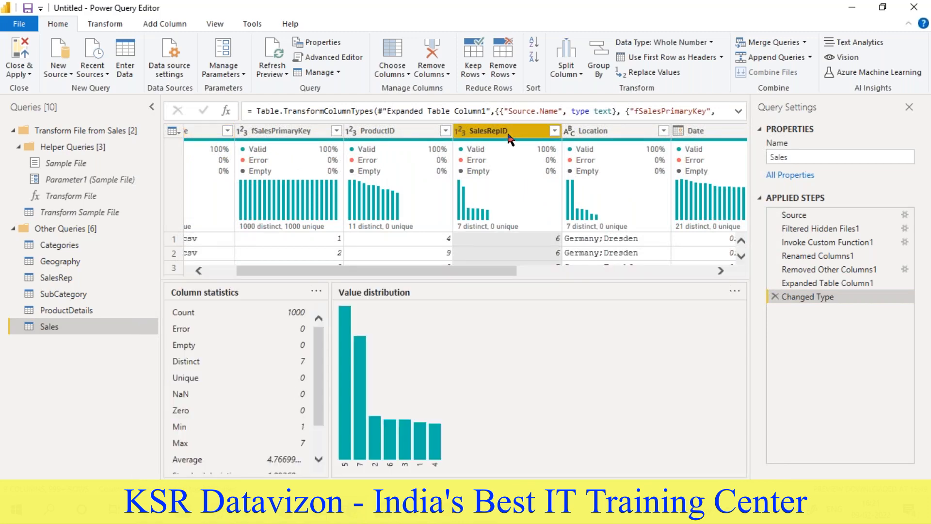
drag(482, 279, 484, 387)
scroll(516, 321, down, 1)
scroll(516, 325, up, 1)
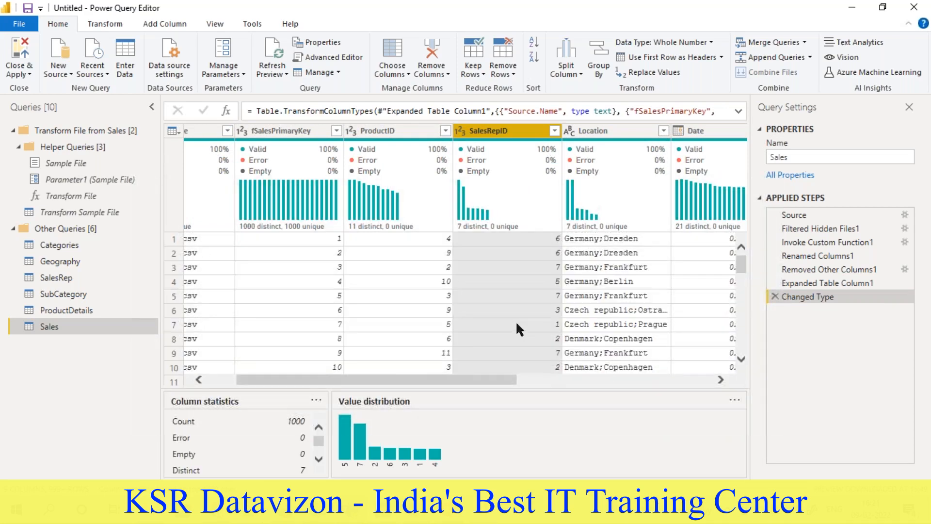
- Replace the "ID - " prefix with an empty value in the SalesRepID column of the SalesRep query
click(54, 278)
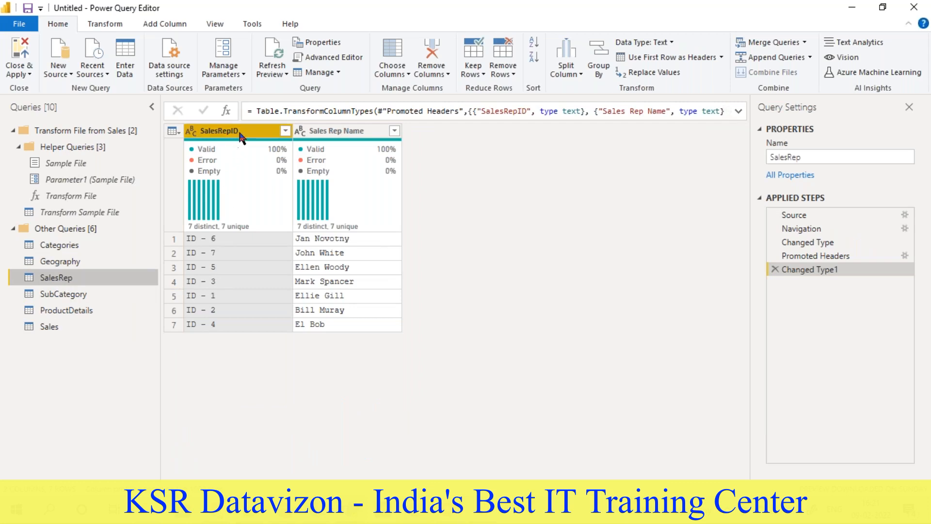
right_click(238, 128)
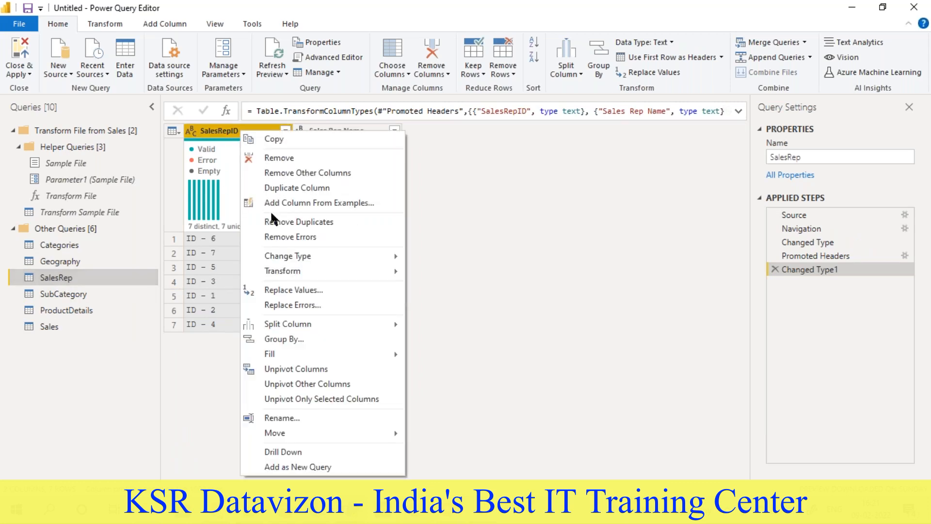
click(297, 290)
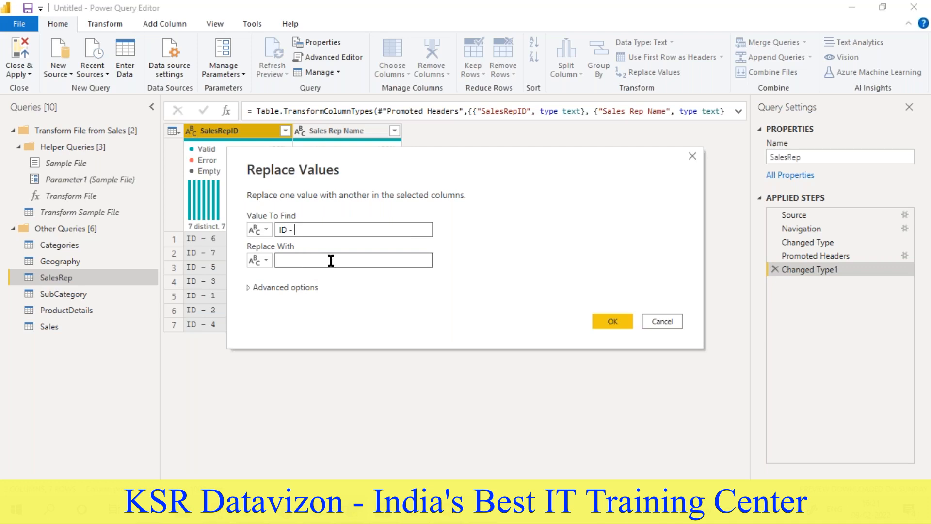
click(611, 321)
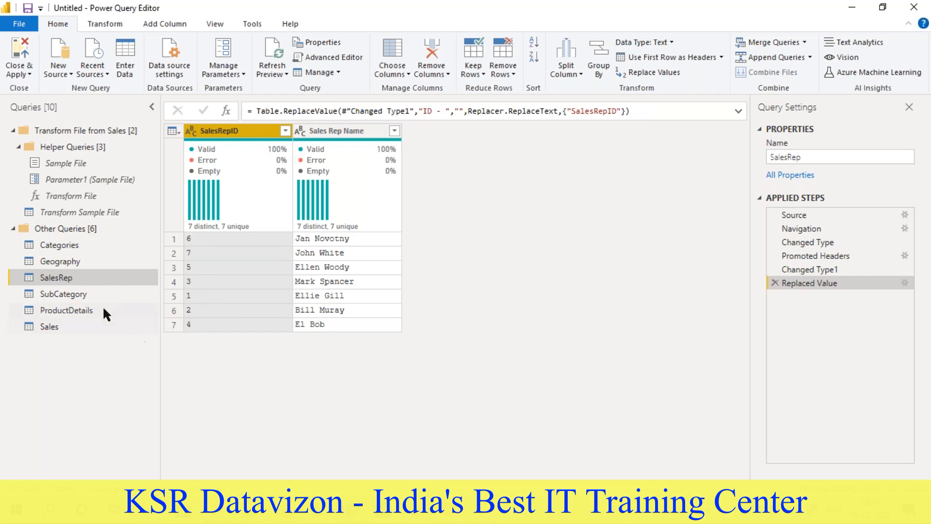
- Check the distinct SalesRepID values in the Sales query against the cleaned SalesRep IDs
click(60, 322)
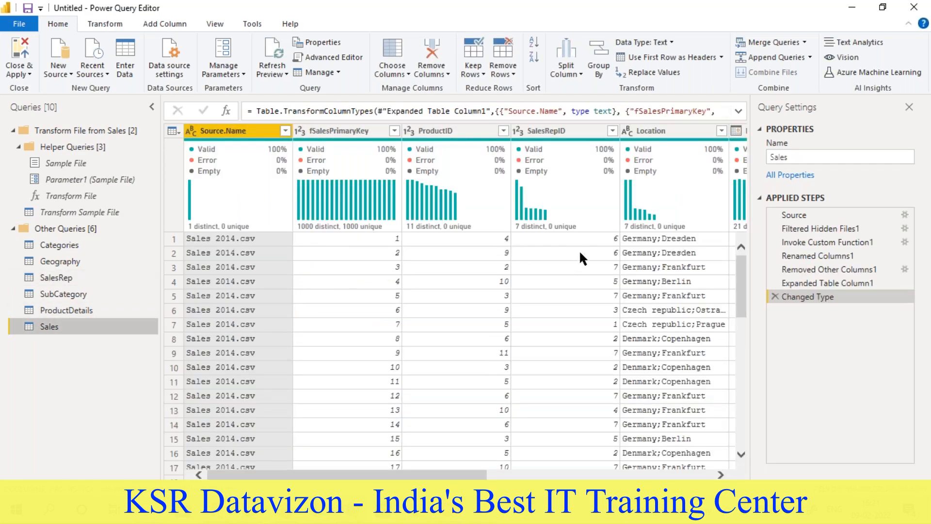
click(613, 130)
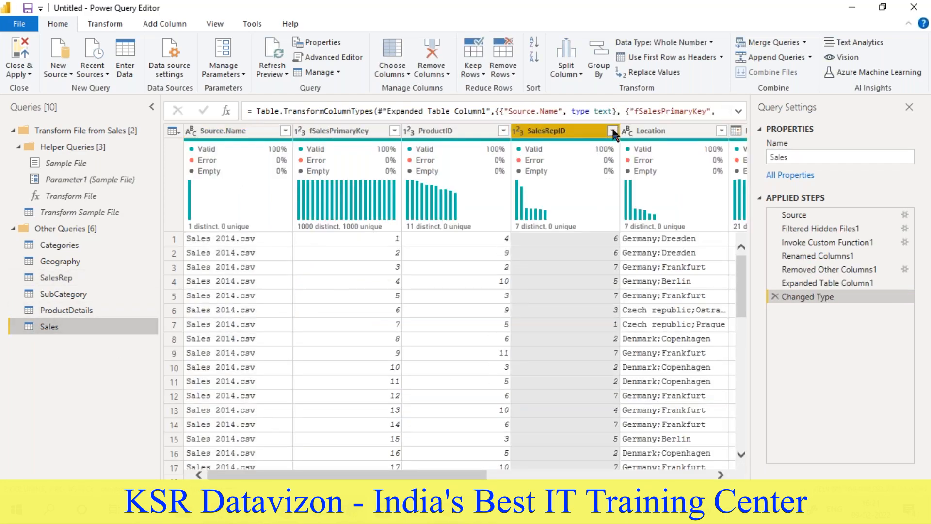
click(94, 360)
- Look through the remaining lookup queries and compare the CategoryKey column format in Categories and SubCategory
click(62, 245)
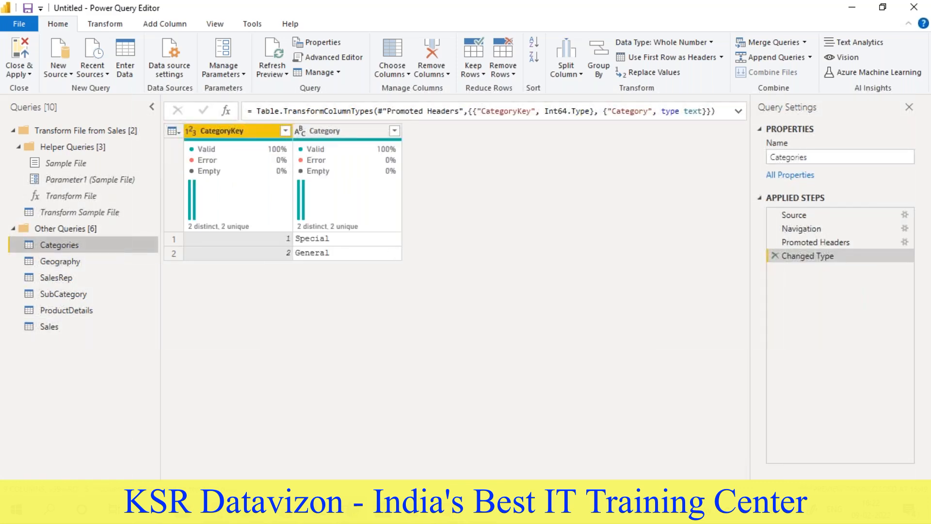
click(53, 262)
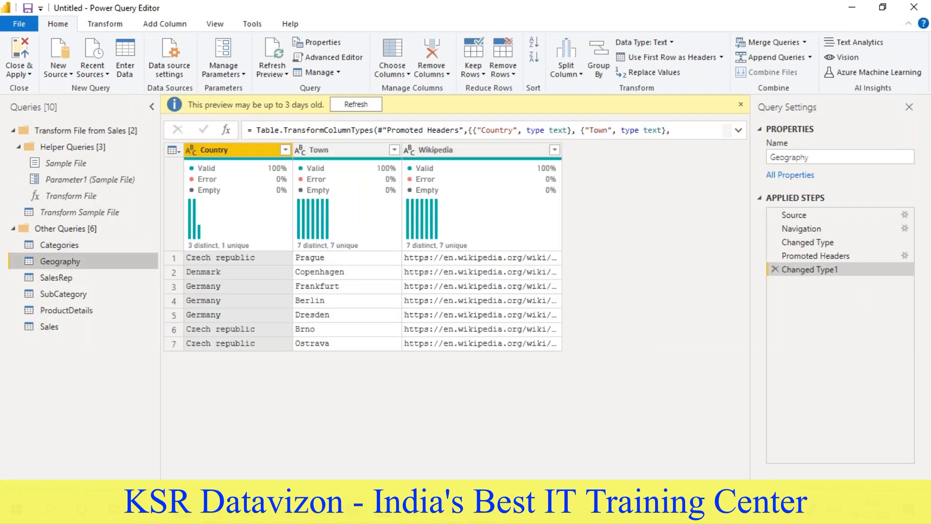
click(53, 277)
click(55, 293)
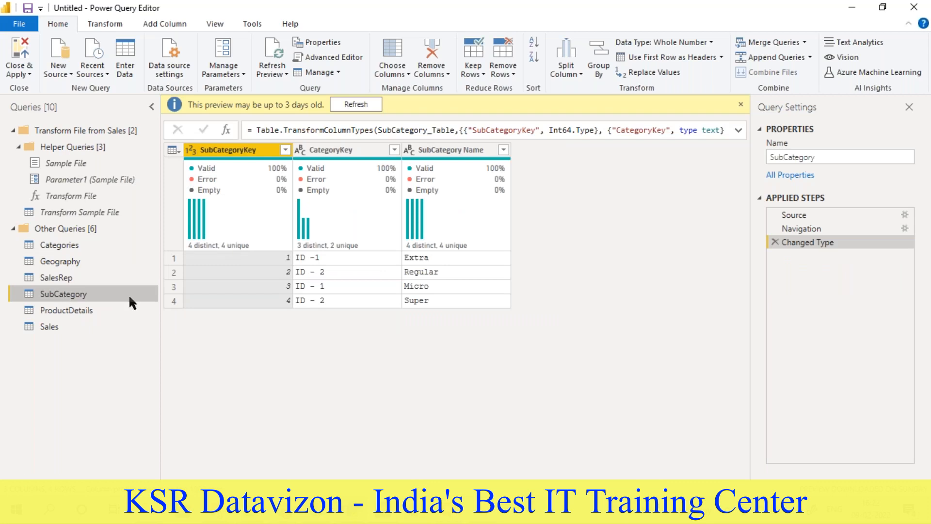
mouse_move(330, 160)
click(71, 244)
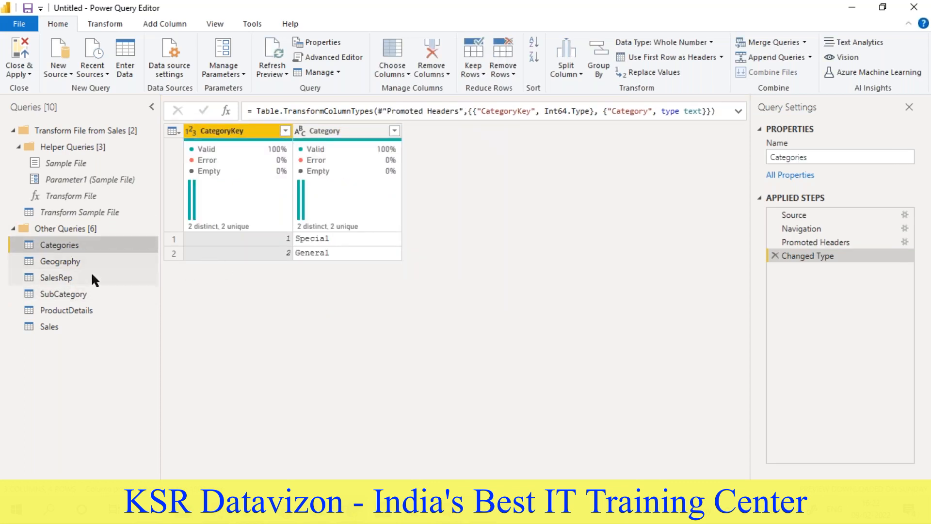
click(72, 293)
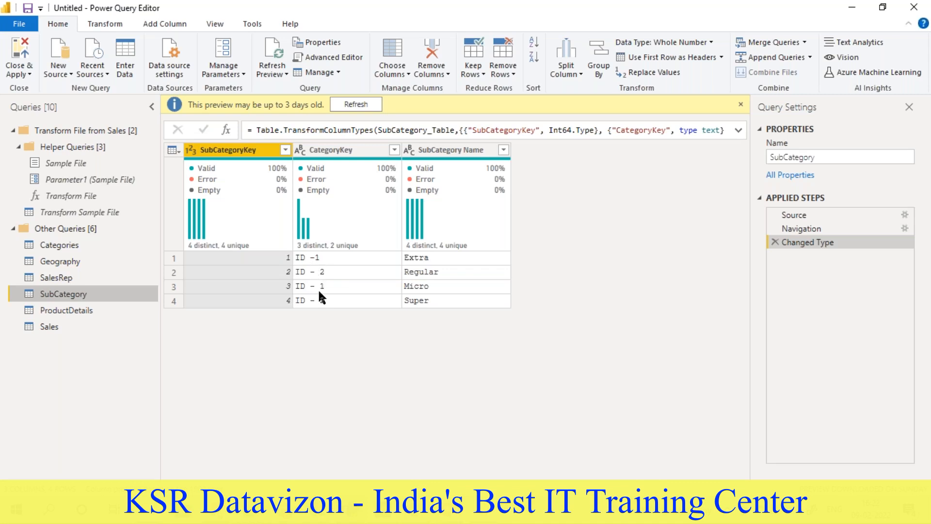
click(82, 239)
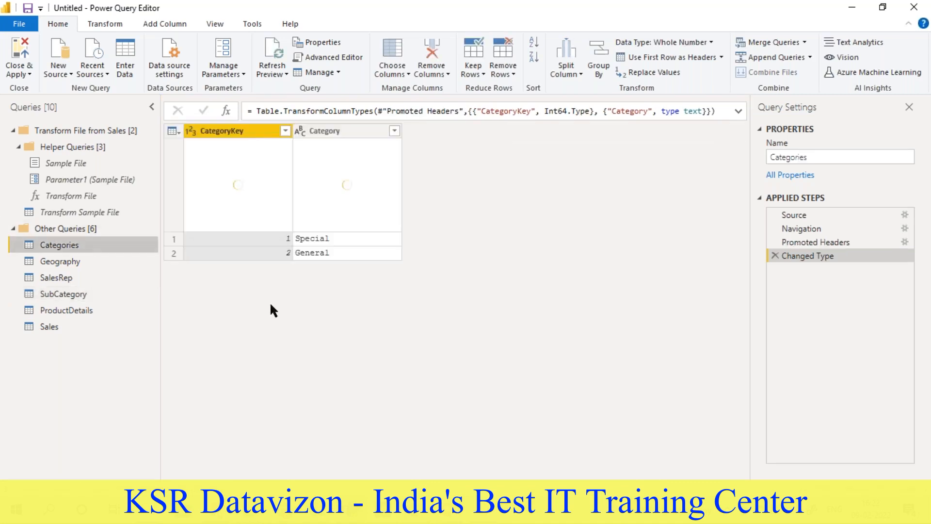
- Replace the "ID - " prefix with an empty value in the CategoryKey column of the SubCategory query
click(87, 294)
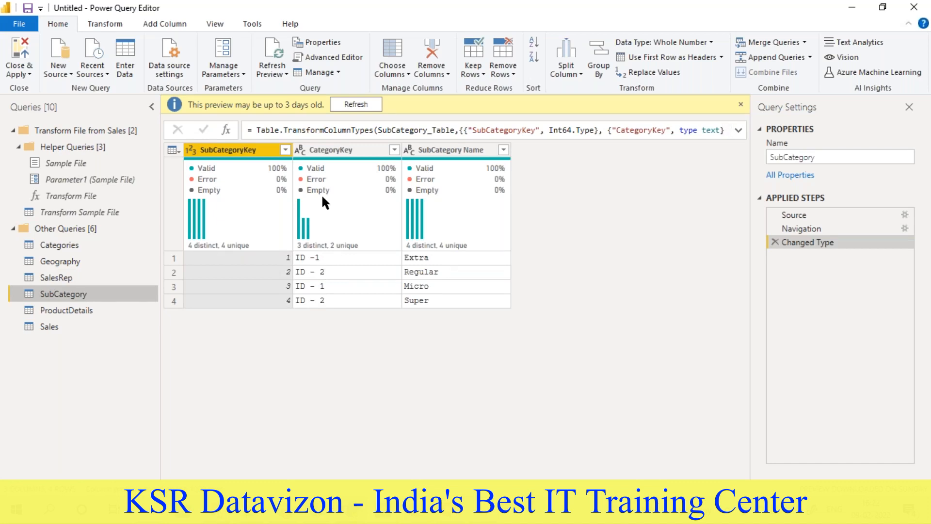
click(337, 154)
right_click(337, 153)
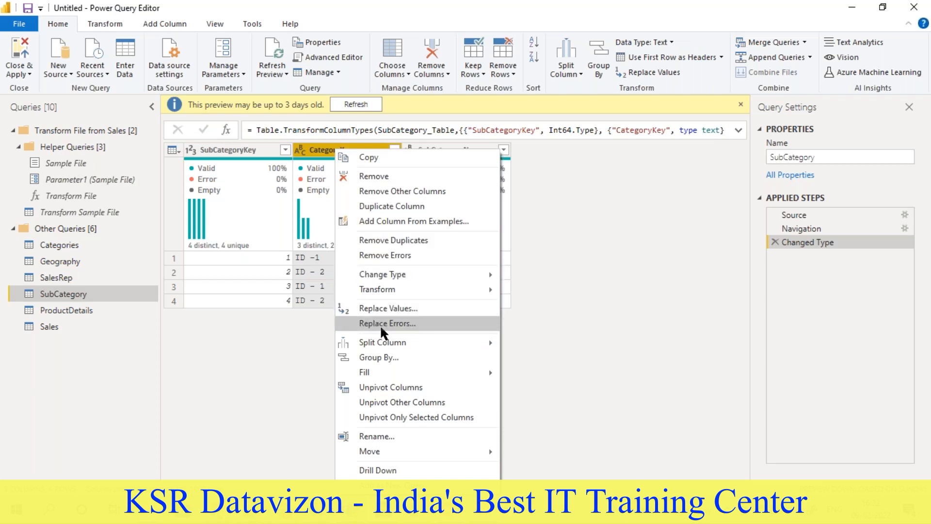
click(393, 308)
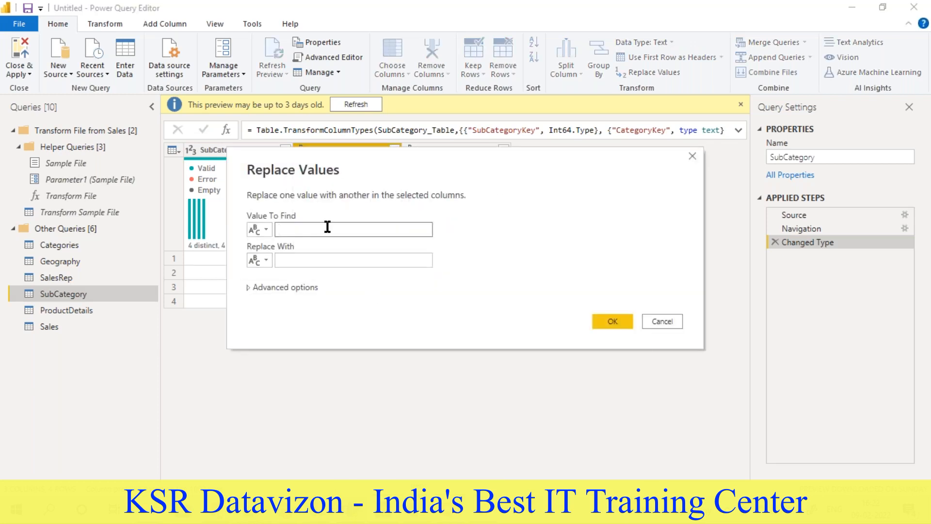
text(ID -)
click(604, 321)
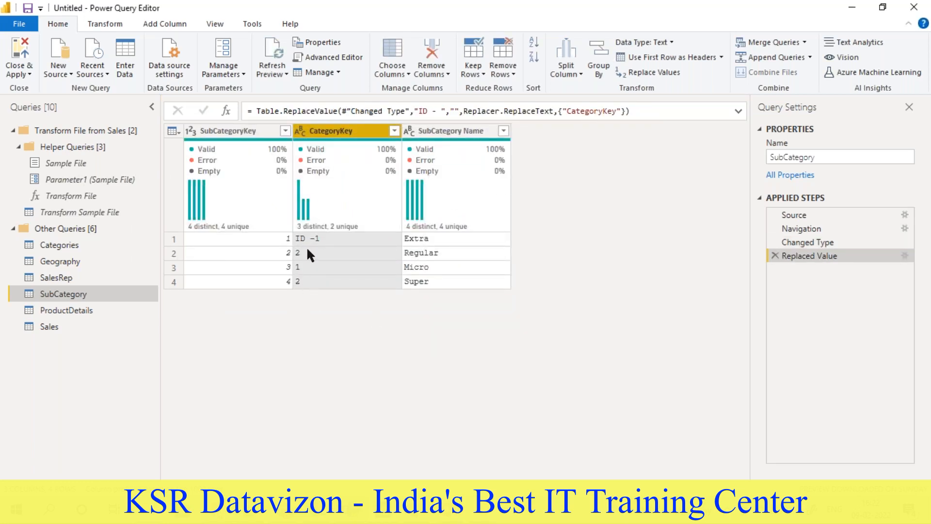
- Replace the remaining "ID -" prefix with an empty value in the CategoryKey column of the SubCategory query
click(309, 239)
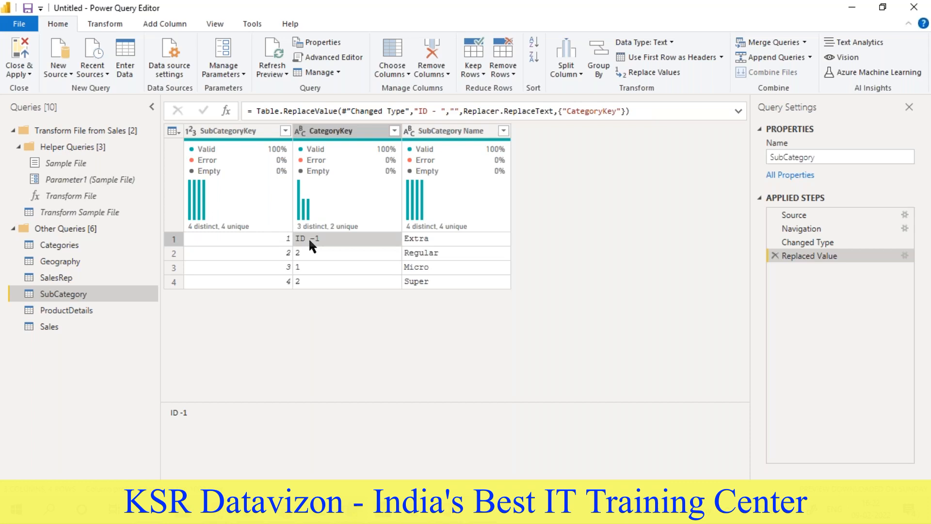
drag(186, 413, 171, 412)
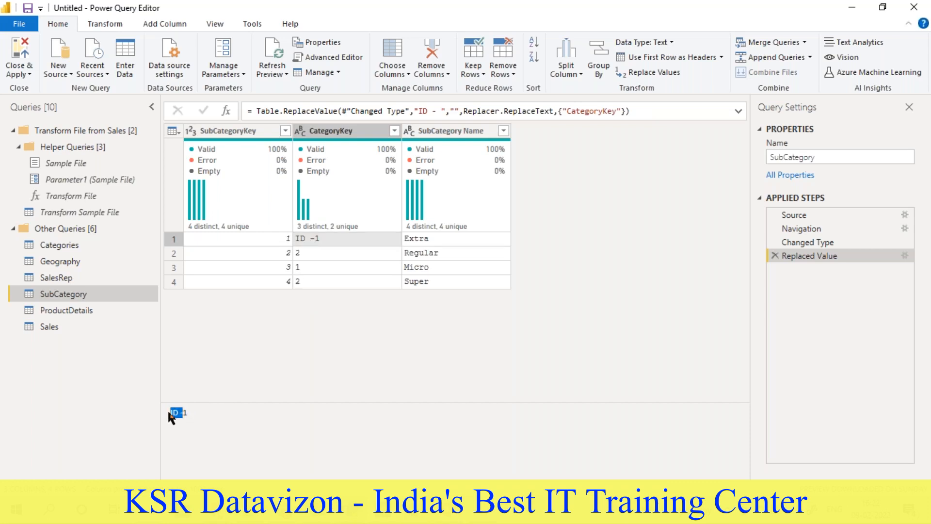
right_click(326, 131)
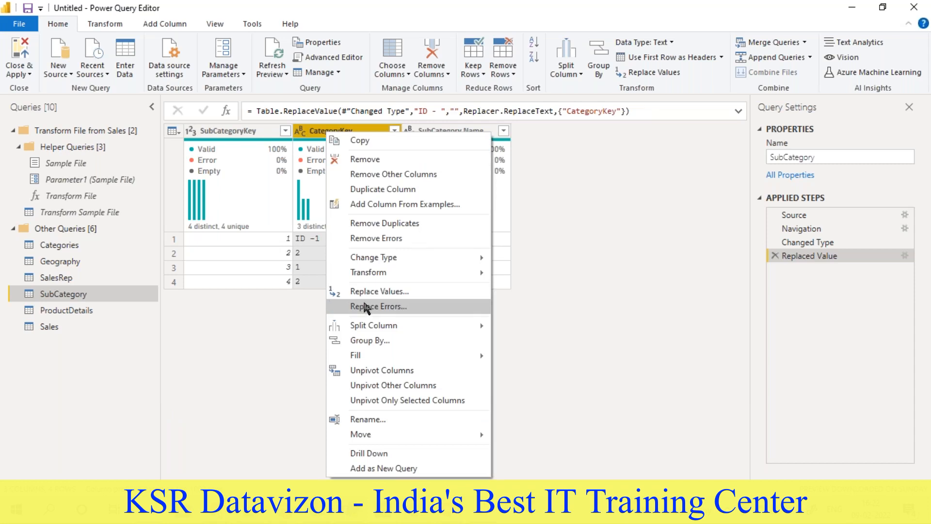
click(369, 291)
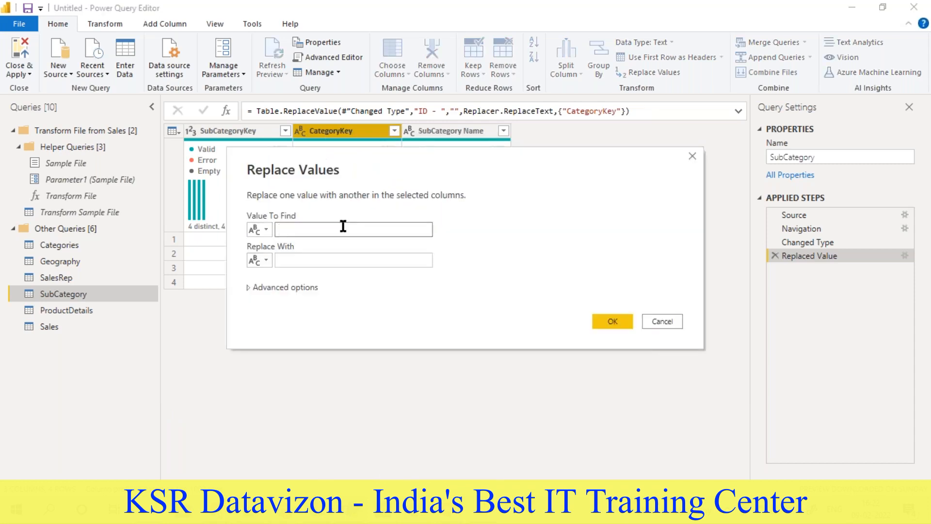
text(ID -)
click(305, 255)
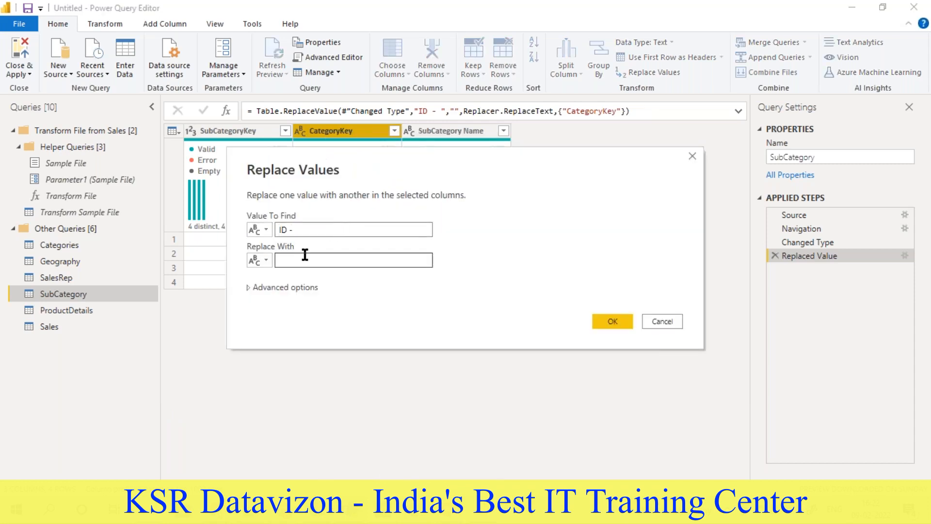
click(606, 321)
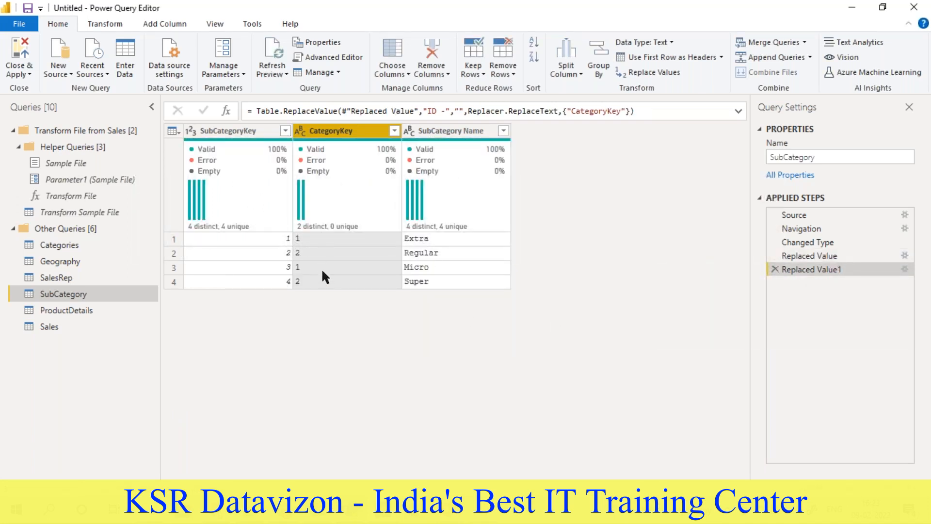
- Review the key columns in the Categories, Geography, SalesRep and SubCategory queries
click(51, 245)
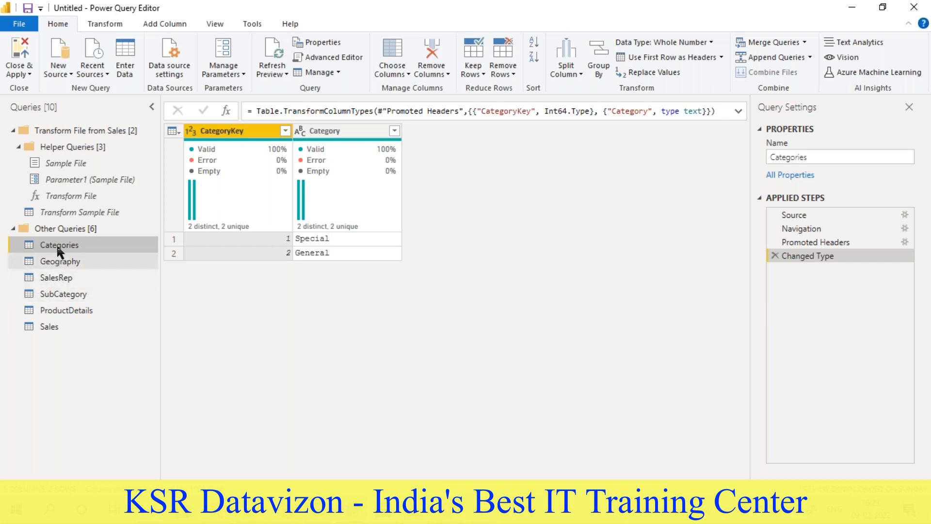
click(58, 261)
click(57, 276)
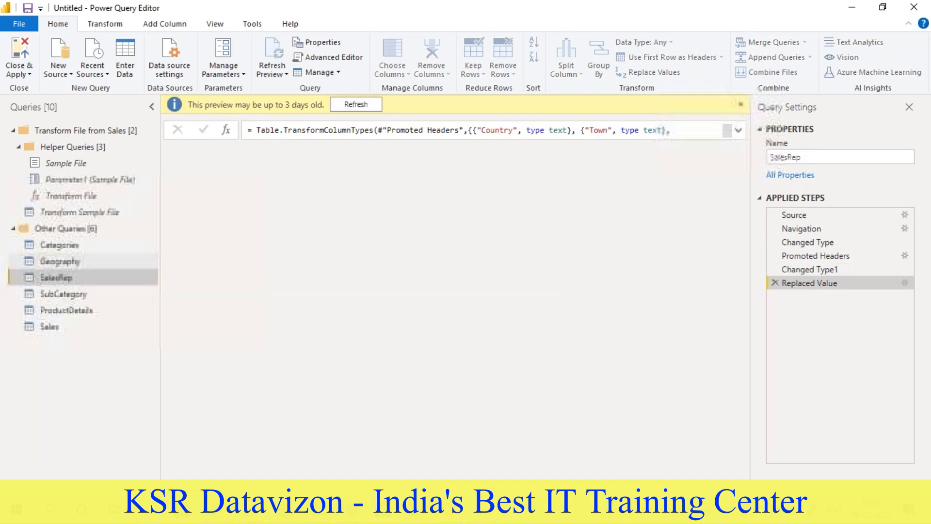
click(63, 293)
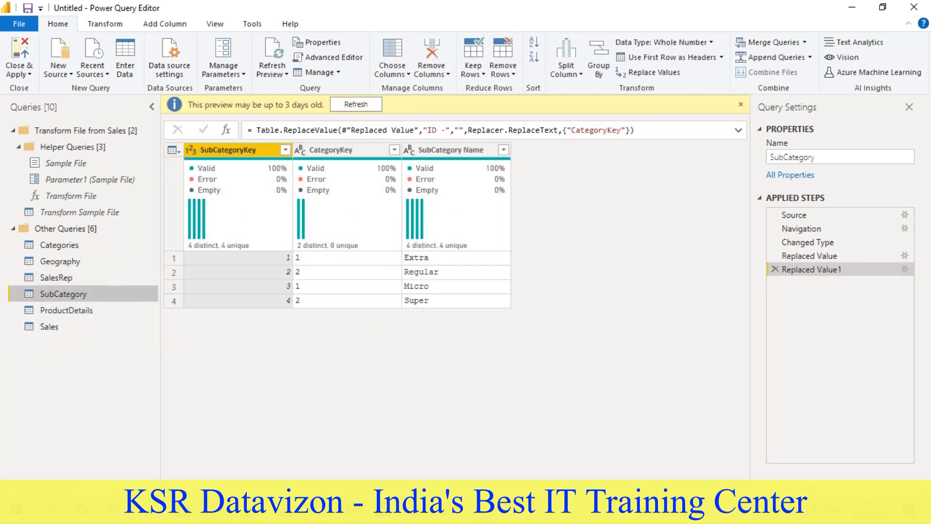
mouse_move(276, 183)
- Check the full list of source files in the Sales query's Source.Name column, and remove that column
click(57, 330)
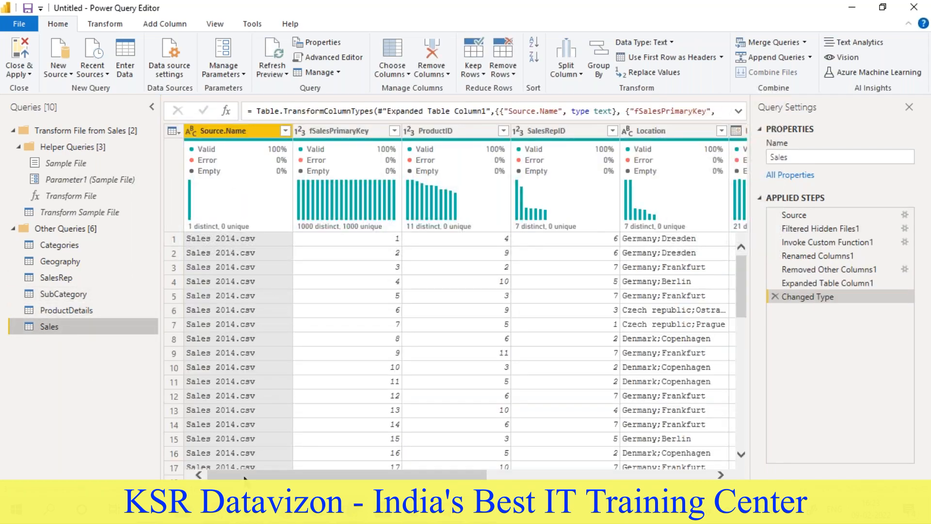
click(286, 131)
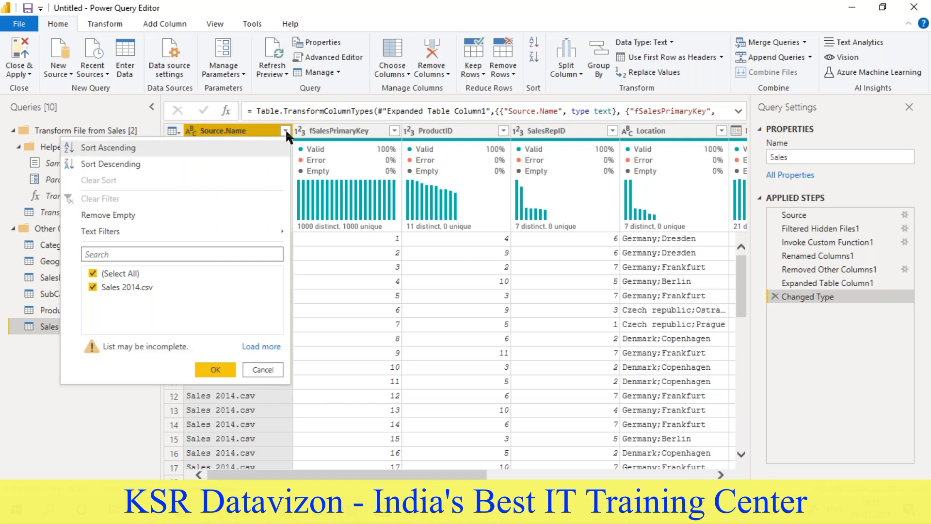
click(261, 347)
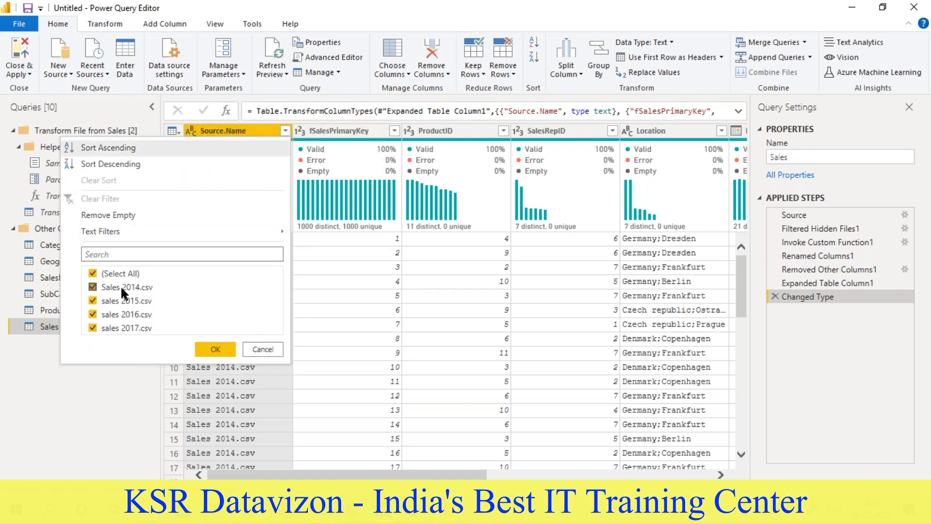
right_click(237, 131)
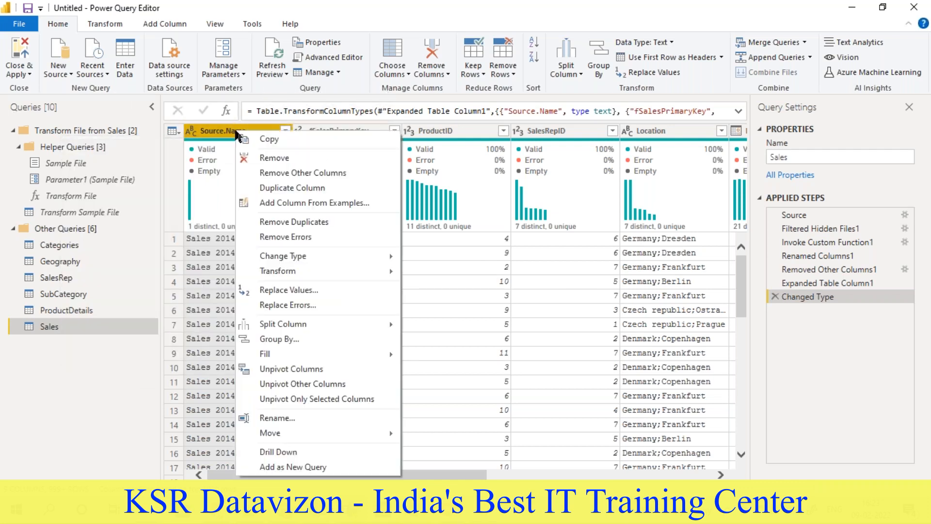
click(262, 158)
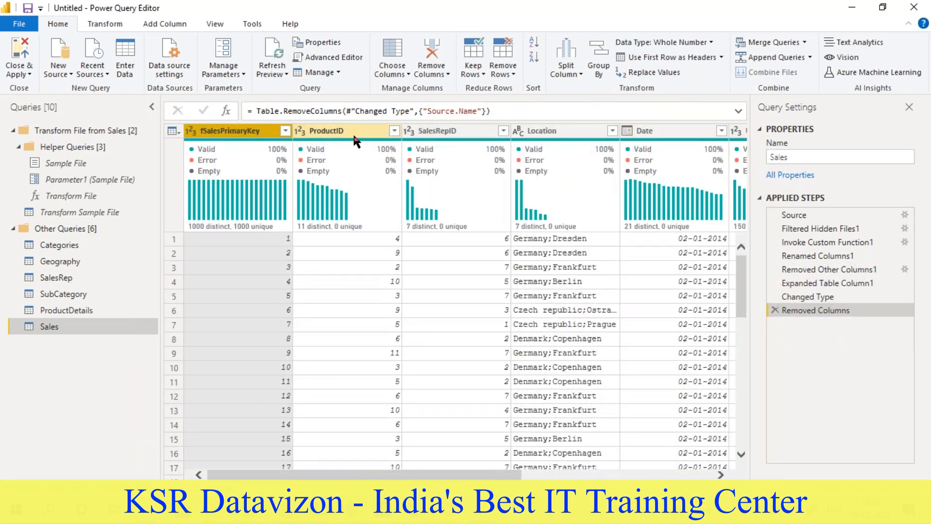
- Compare the Location column in the Sales query with the Country and Town columns in Geography
drag(414, 476, 500, 477)
click(404, 131)
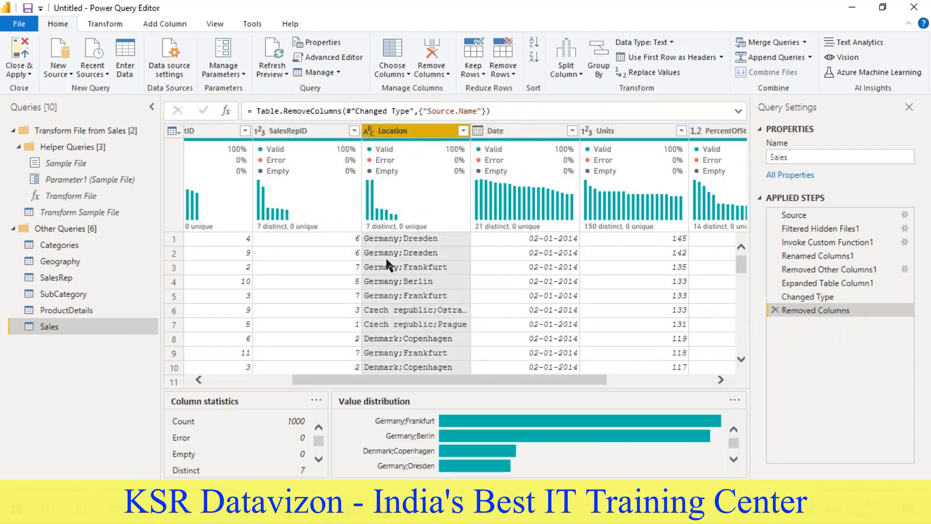
click(92, 262)
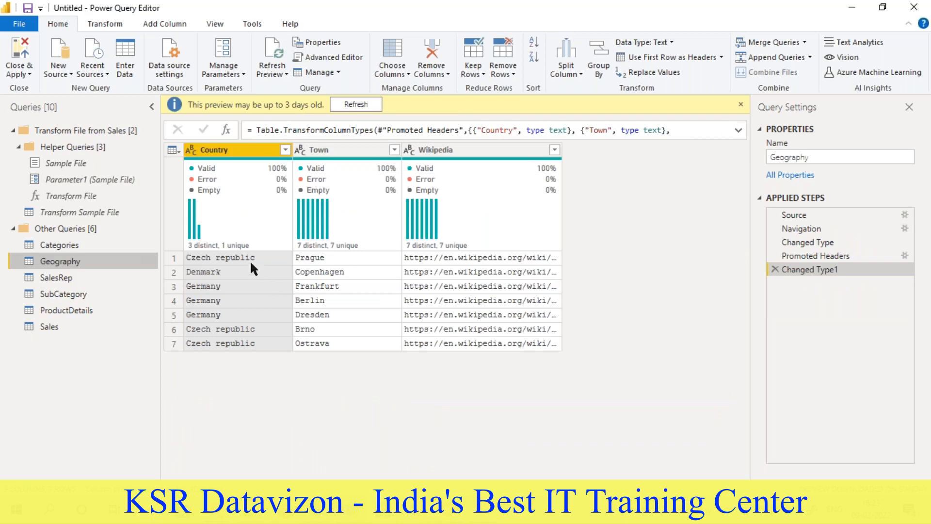
click(61, 325)
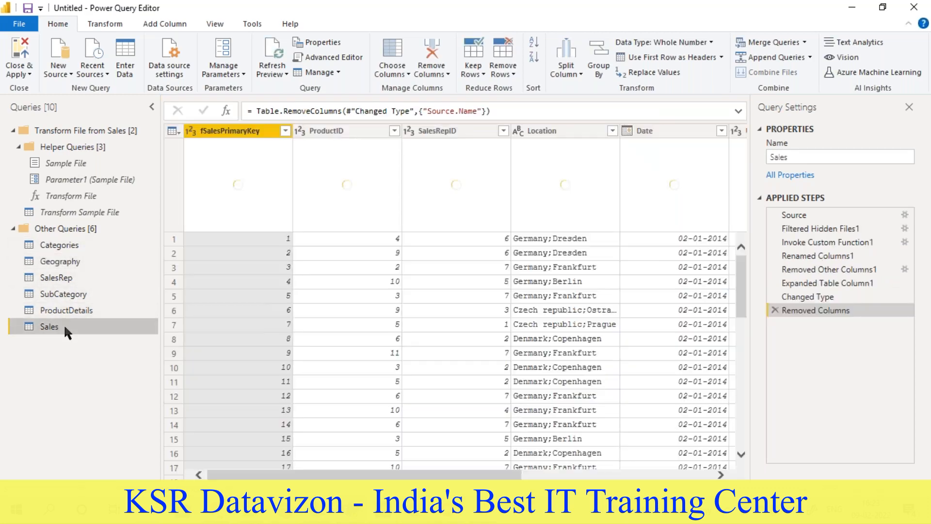
- Split the Location column of the Sales query by semicolon at each occurrence of the delimiter
click(560, 130)
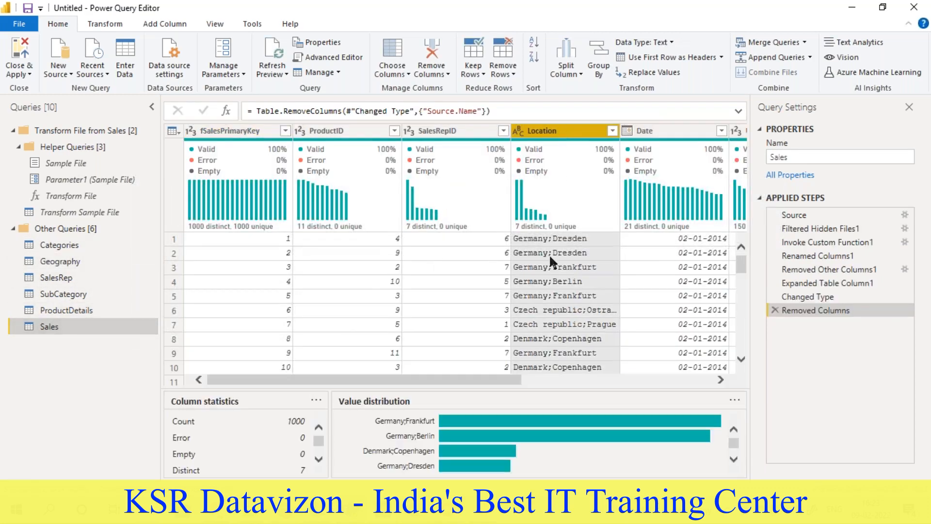
drag(493, 377, 543, 383)
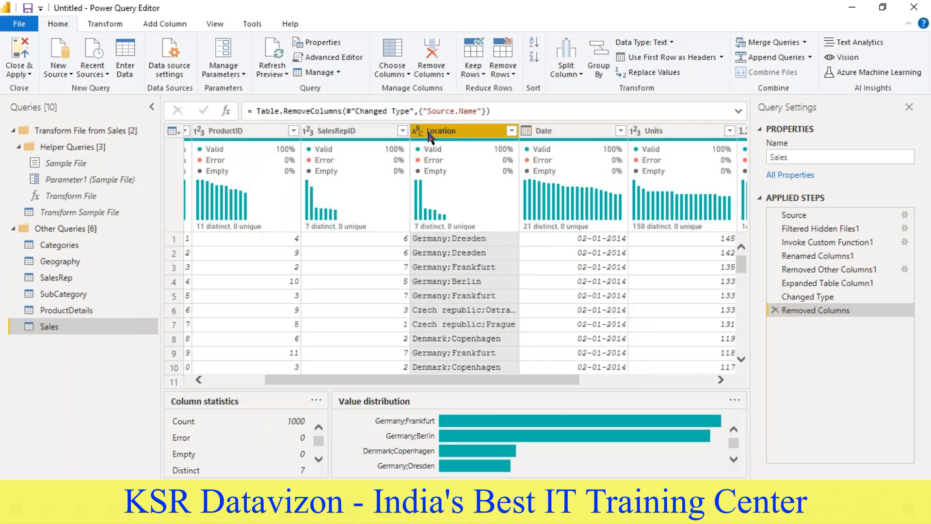
click(581, 73)
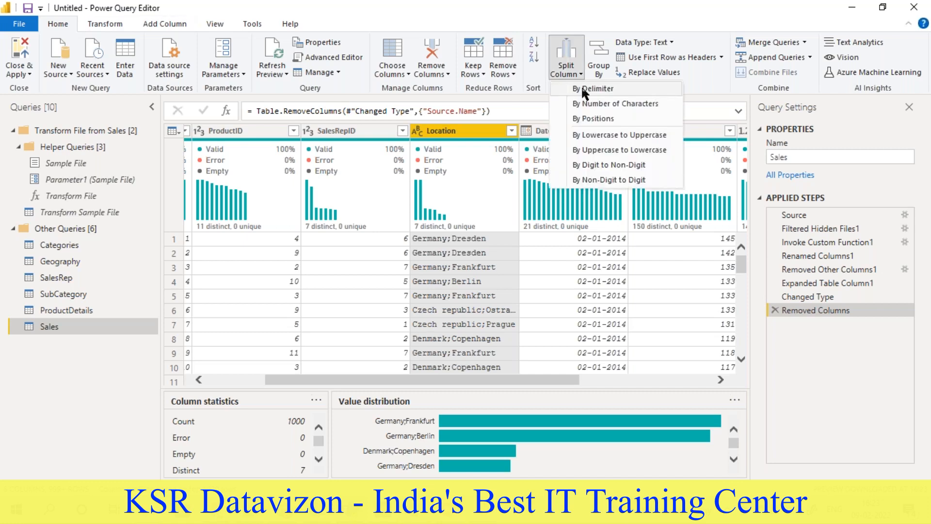
click(582, 88)
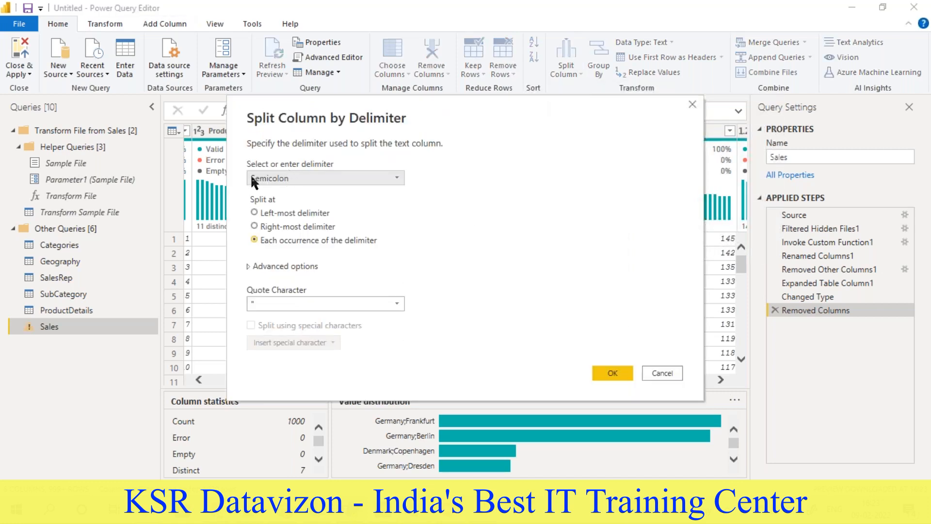
click(626, 374)
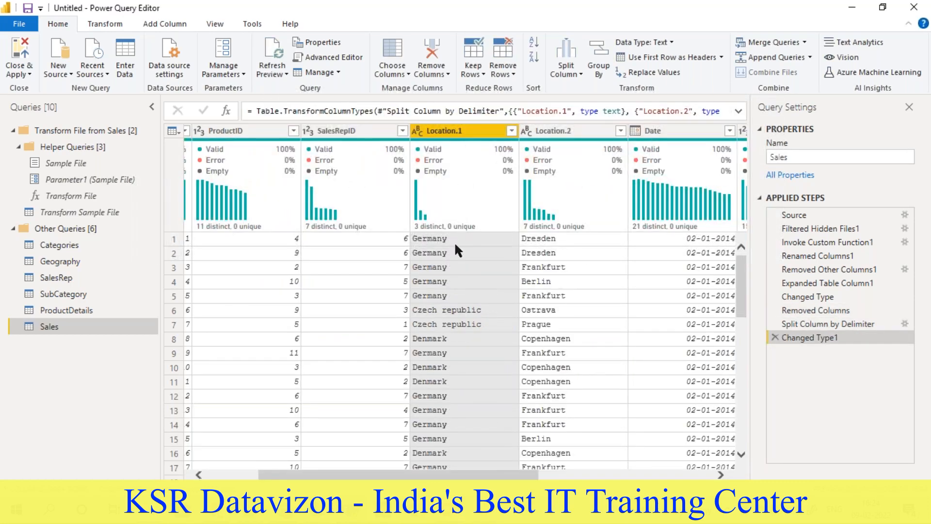
- Rename the Location.1 column of the Sales query as Country
double_click(447, 131)
text(Copuntr)
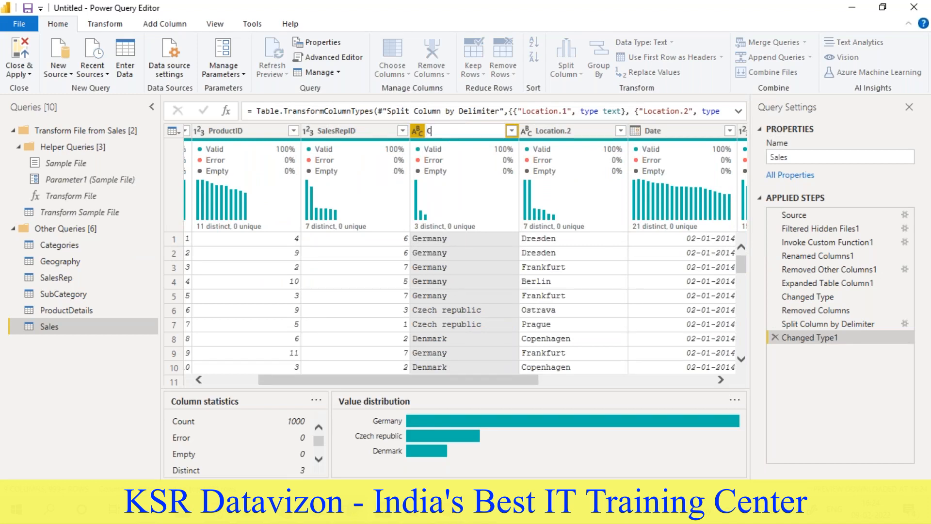
key(BackSpace)
key(BackSpace)
key(BackSpace)
key(BackSpace)
key(BackSpace)
text(untr)
key(Return)
- Rename the Location.2 column of the Sales query as Town
double_click(554, 131)
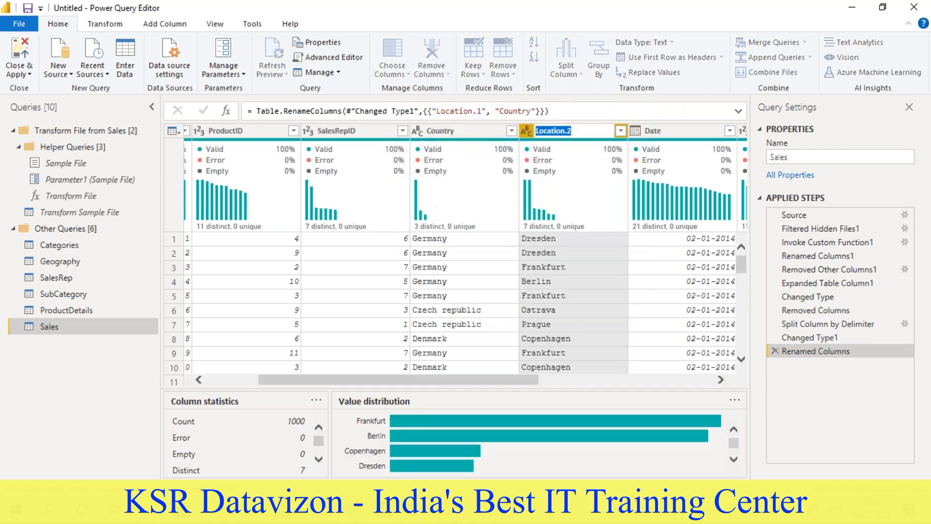
text(T)
text(wn)
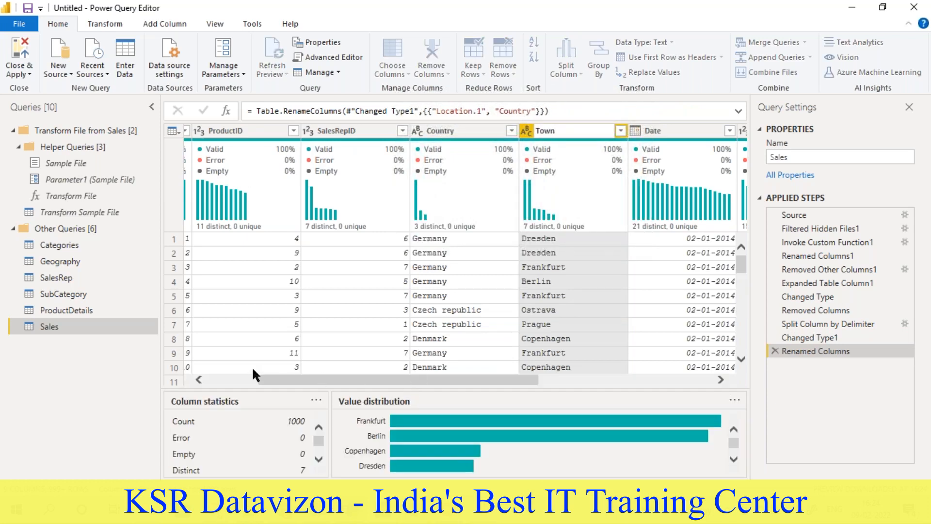
key(Return)
drag(286, 476, 235, 475)
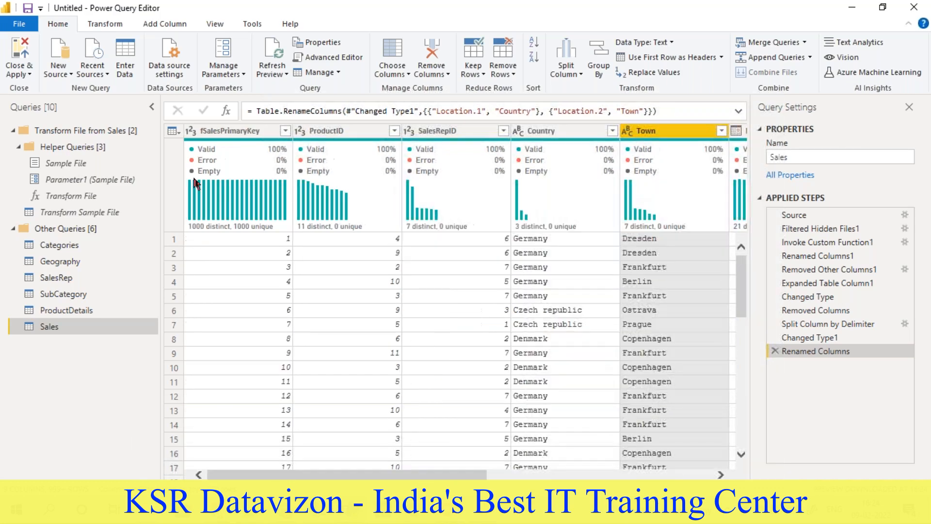
drag(250, 476, 353, 477)
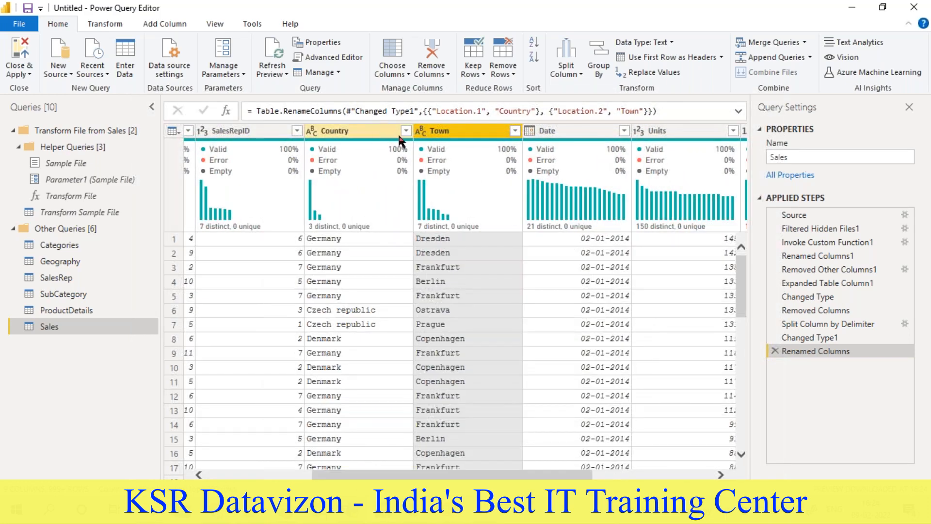
drag(453, 478, 347, 478)
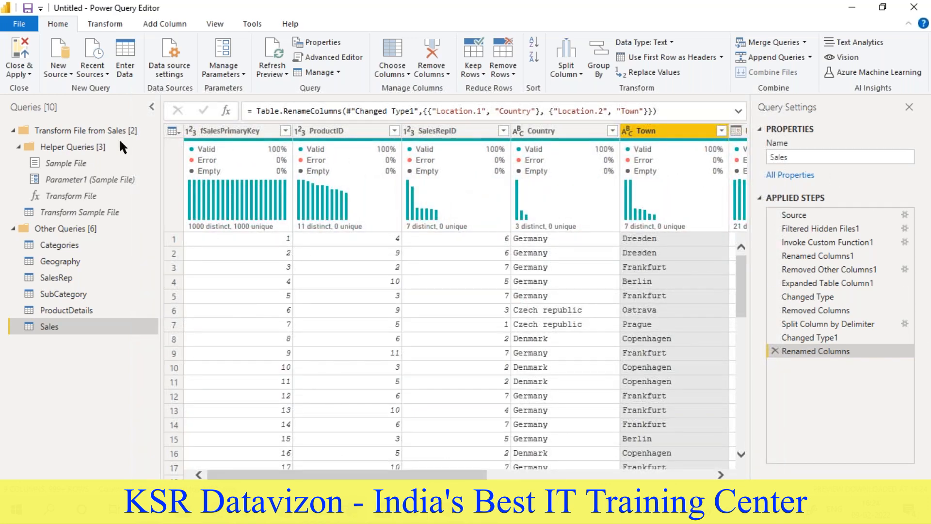
right_click(803, 352)
click(779, 374)
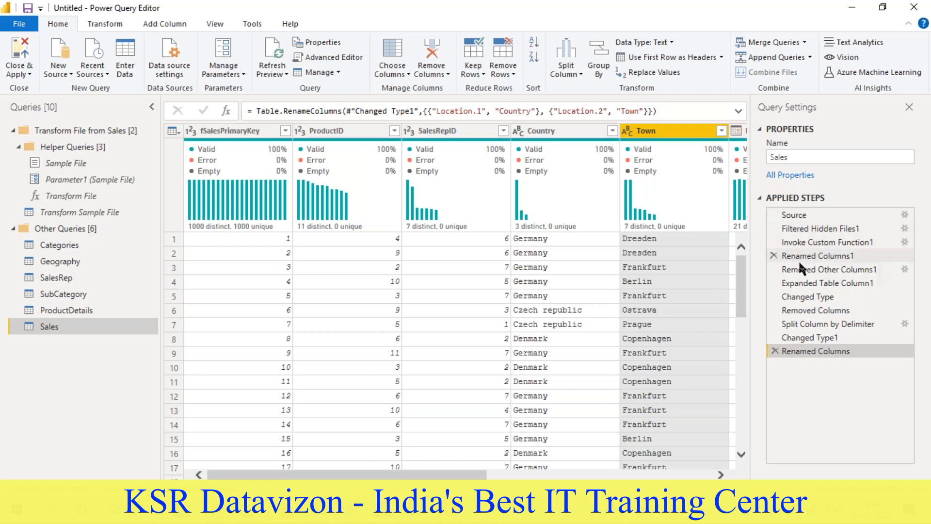
- Rename the last applied step of the Sales query as "Renamed Columns location1 to Country, location2 to Town"
right_click(802, 347)
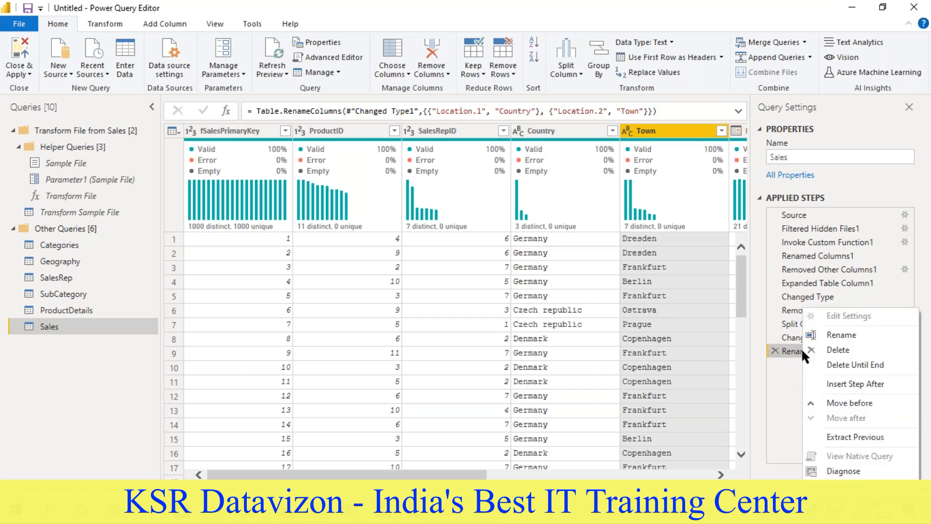
click(841, 334)
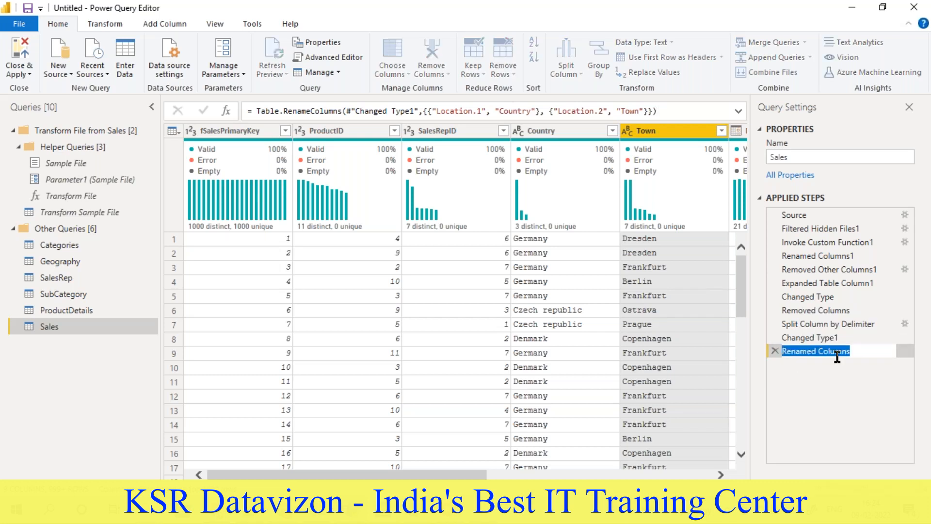
click(859, 351)
text(location1 to Country)
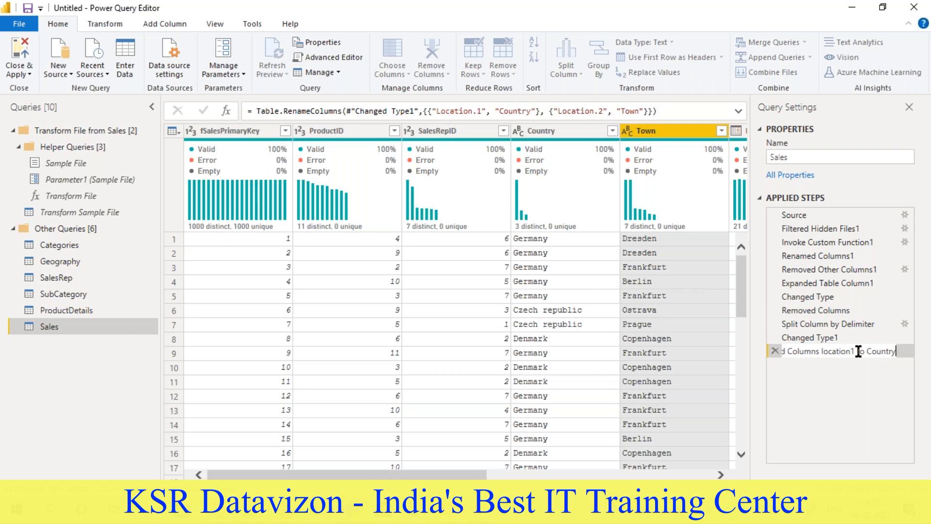
text(, )
text(location)
text(2 to )
text(Ton)
key(BackSpace)
text(wn)
key(Return)
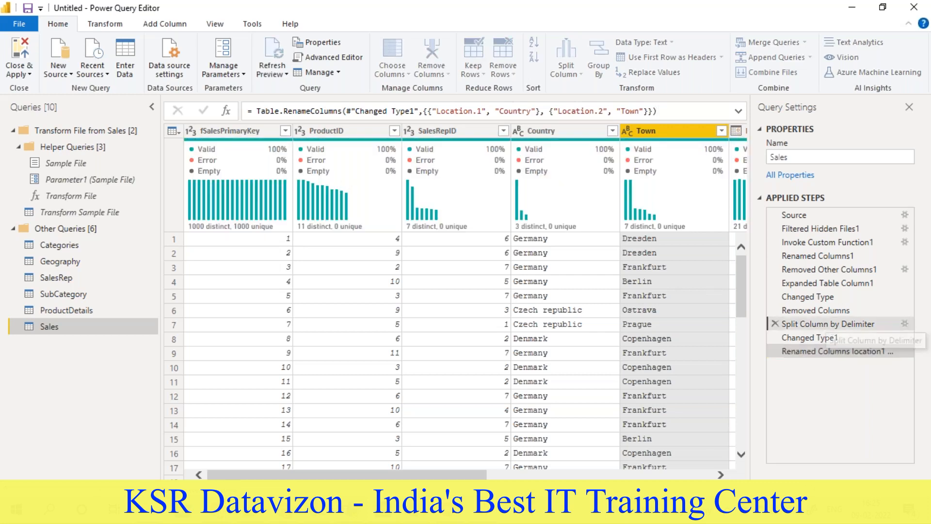
- Rename the Split Column by Delimiter step of the Sales query as "Splitted Location"
click(827, 324)
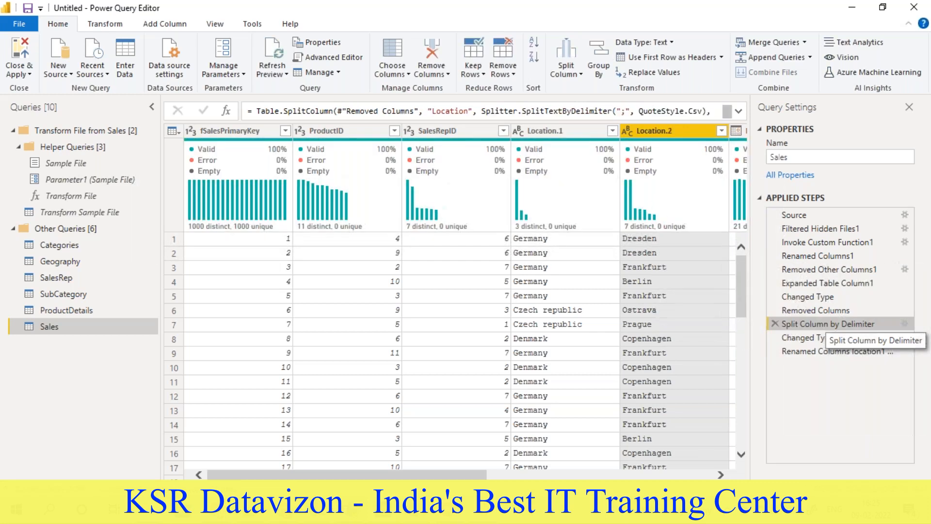
right_click(827, 325)
click(836, 392)
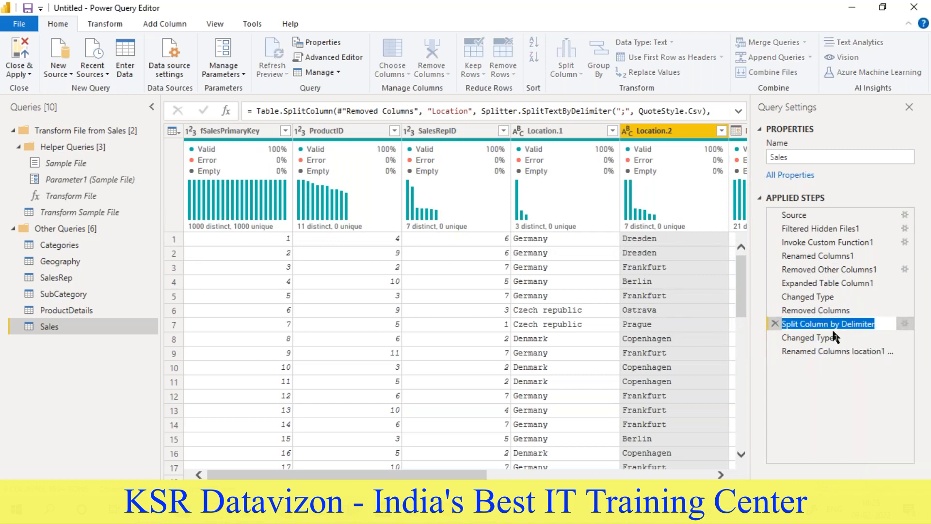
text(Splitted Location)
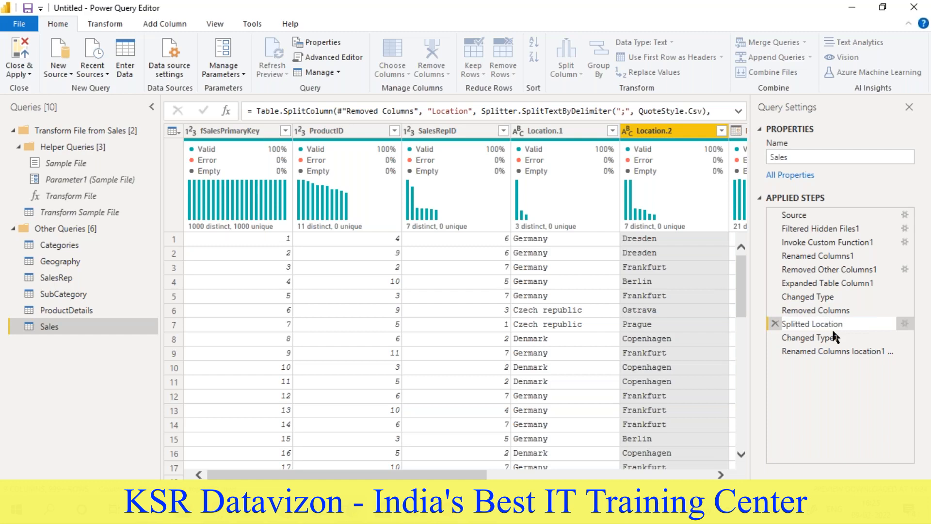
click(808, 390)
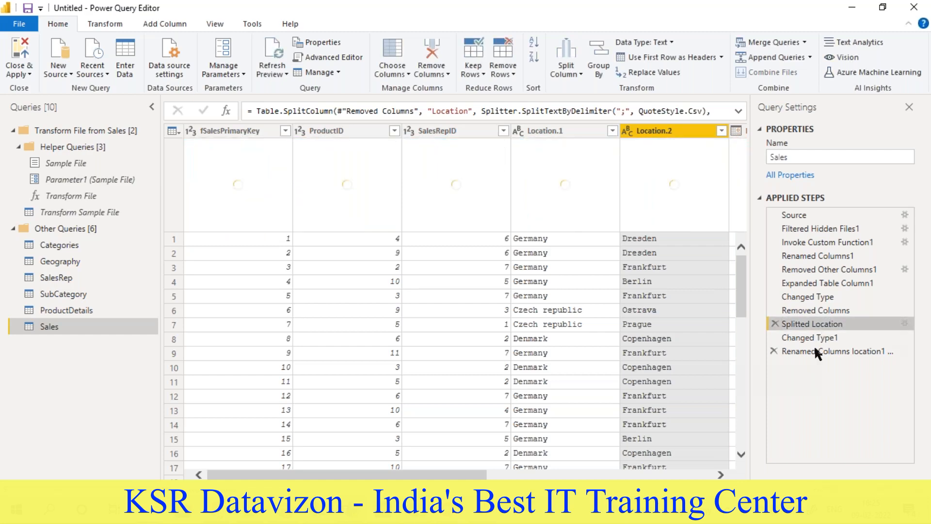
- Rename the Removed Columns step of the Sales query as "Removed Source details"
click(818, 313)
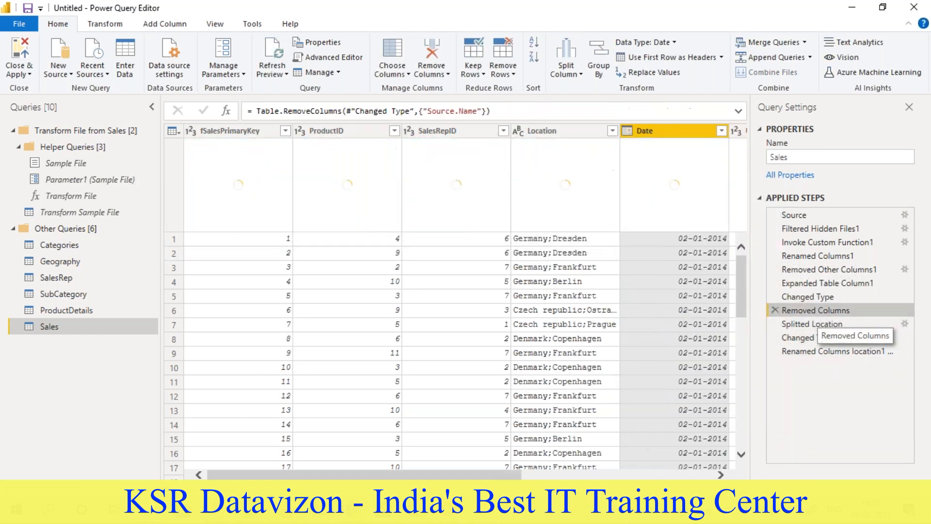
right_click(811, 307)
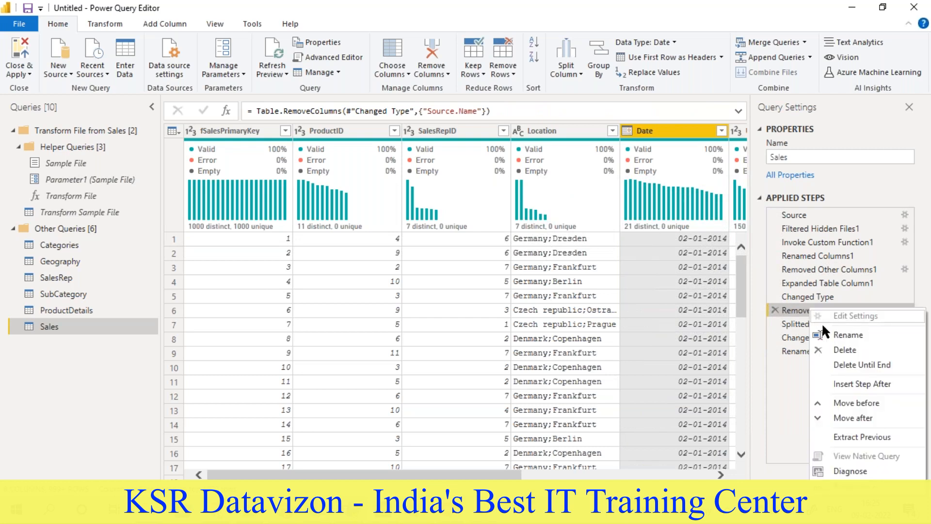
click(820, 326)
text(Rem)
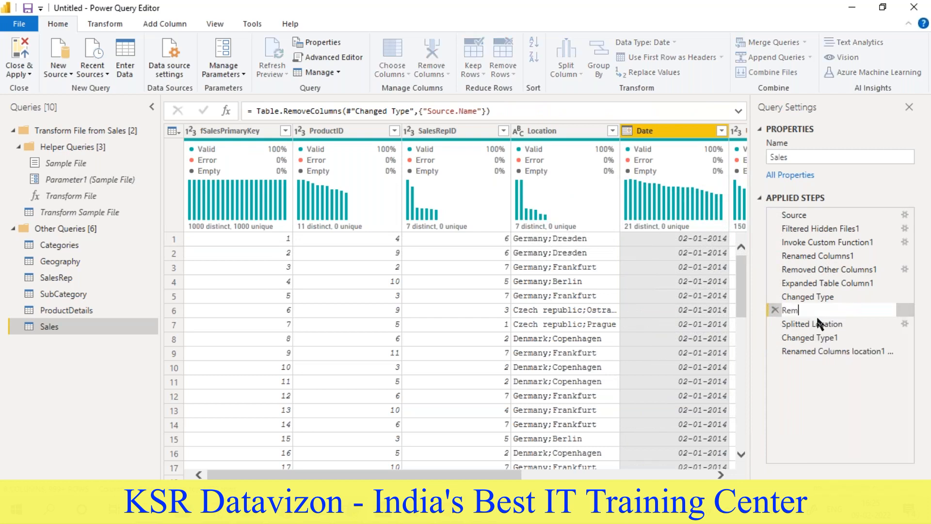
text(oved Source details)
click(860, 409)
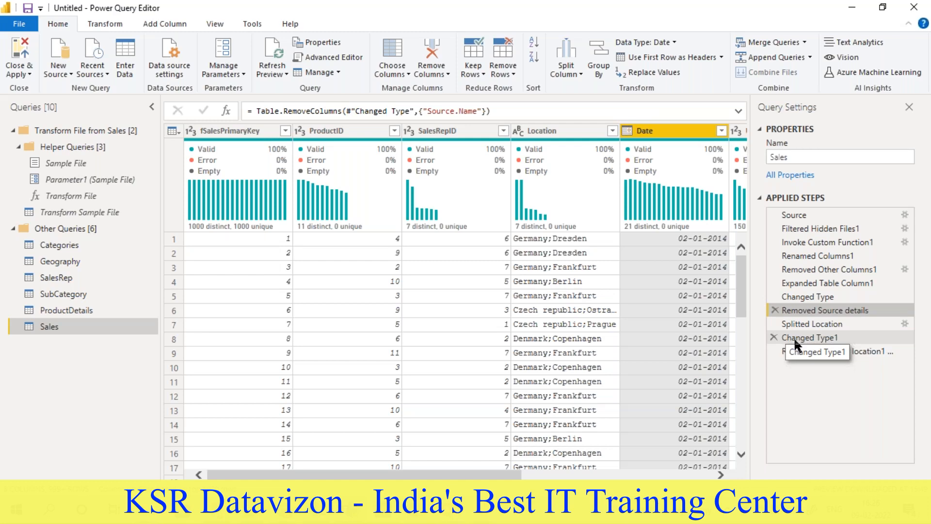
- Return the Sales query preview to its last applied step, the Country and Town column renaming
drag(310, 473, 499, 473)
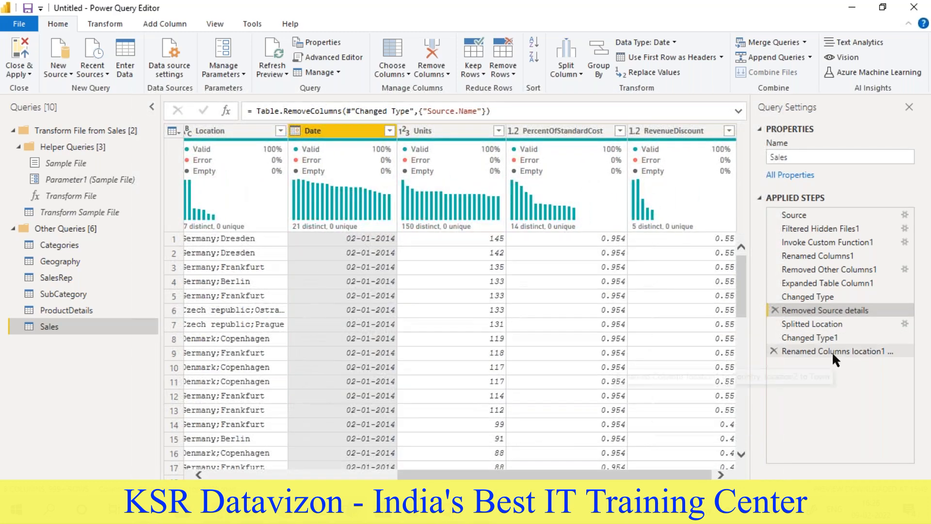
click(832, 351)
drag(606, 475, 318, 446)
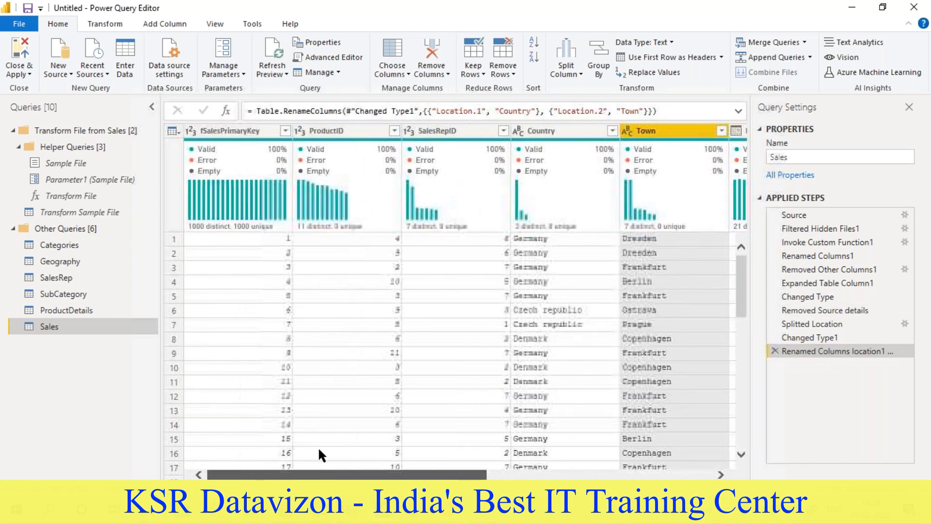
- Remove duplicate rows from the ProductDetails query based on the ProductID column
click(60, 312)
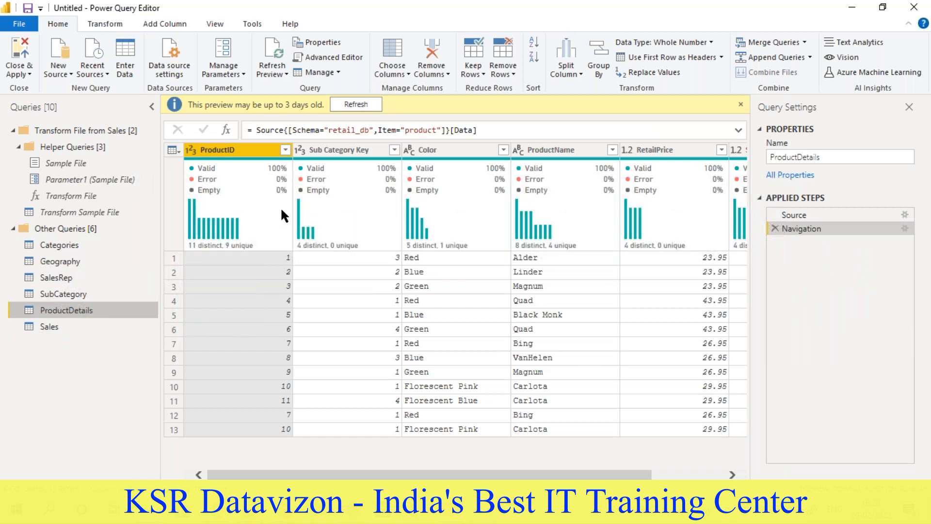
click(740, 103)
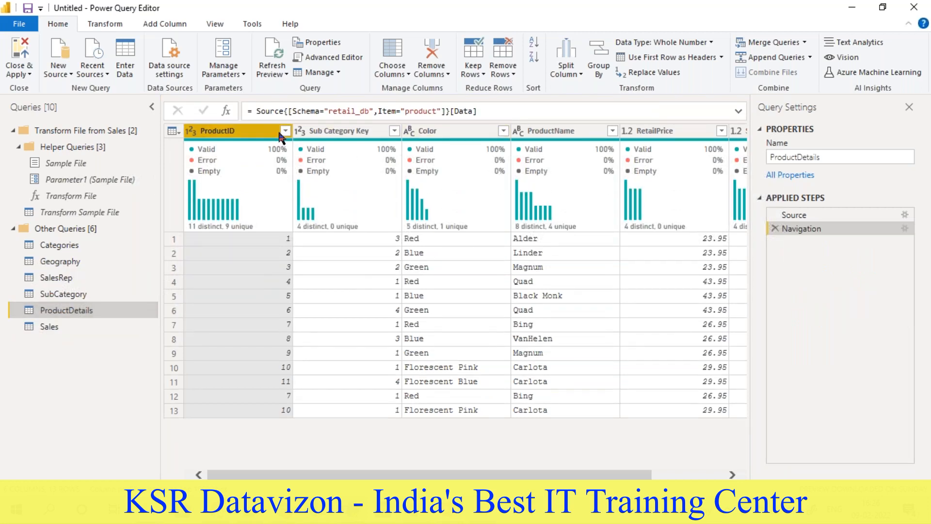
drag(458, 475, 275, 449)
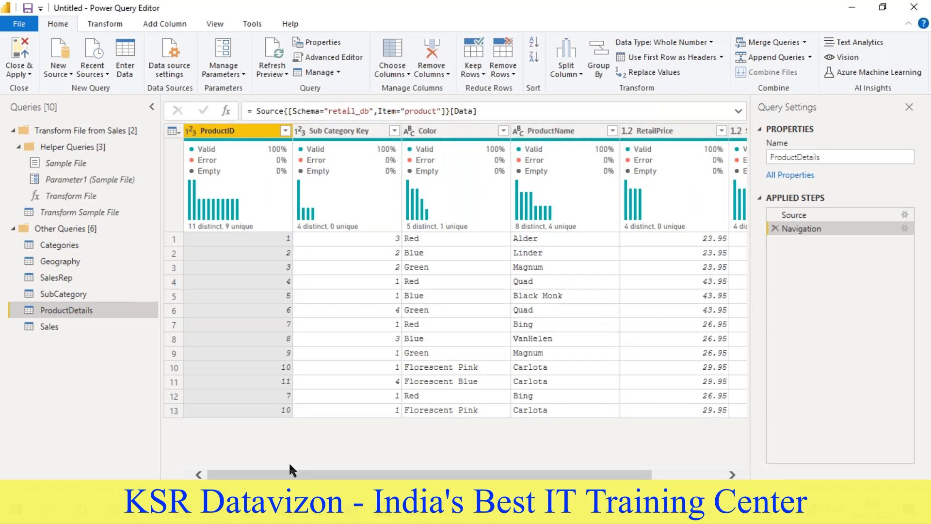
click(510, 70)
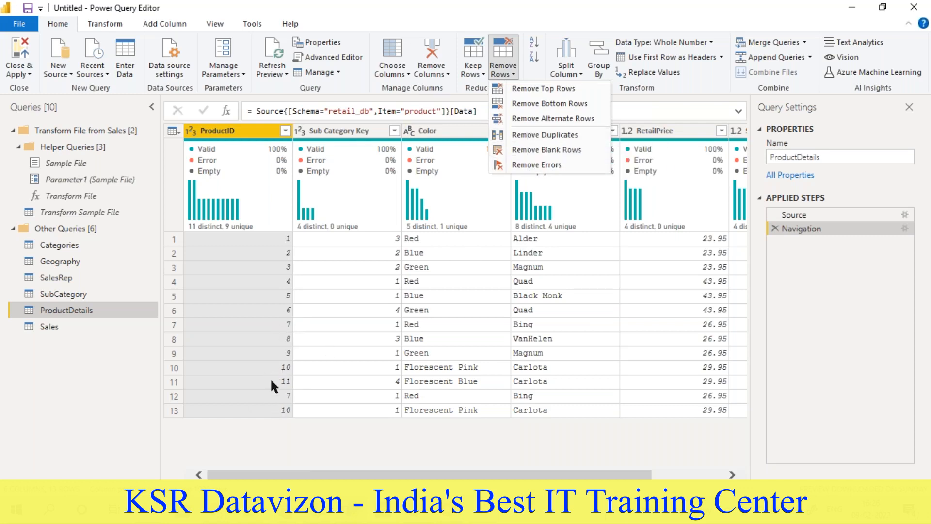
click(532, 134)
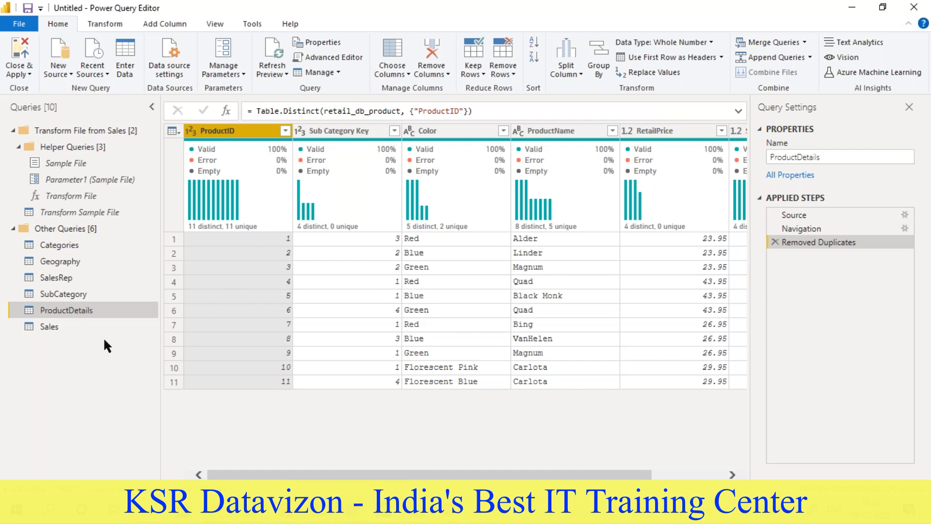
- Look through the Sales, ProductDetails, SubCategory, SalesRep, Geography and Categories queries in turn
click(43, 323)
click(50, 310)
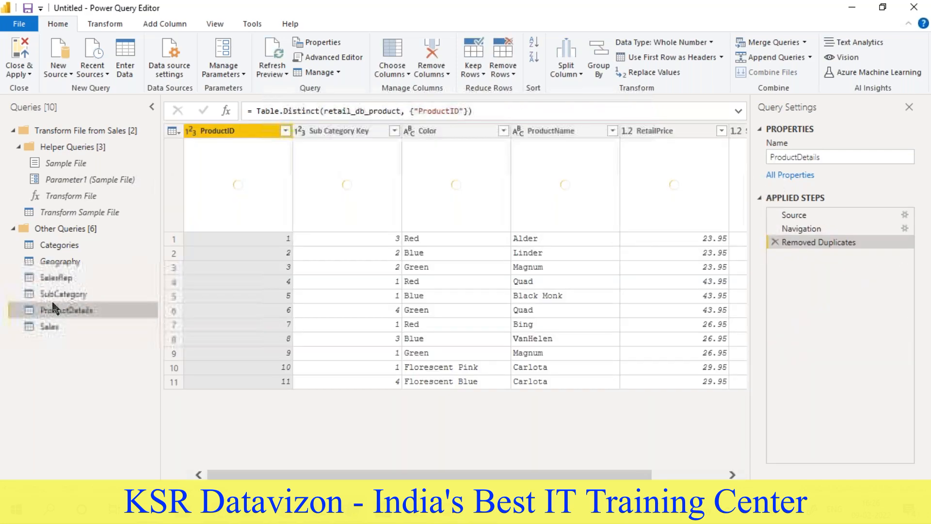
click(54, 293)
click(55, 273)
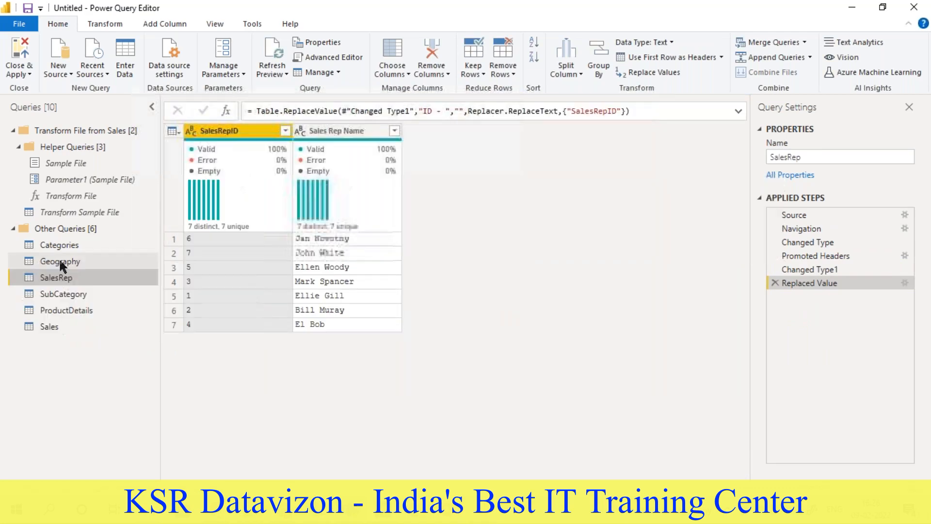
click(59, 258)
click(62, 243)
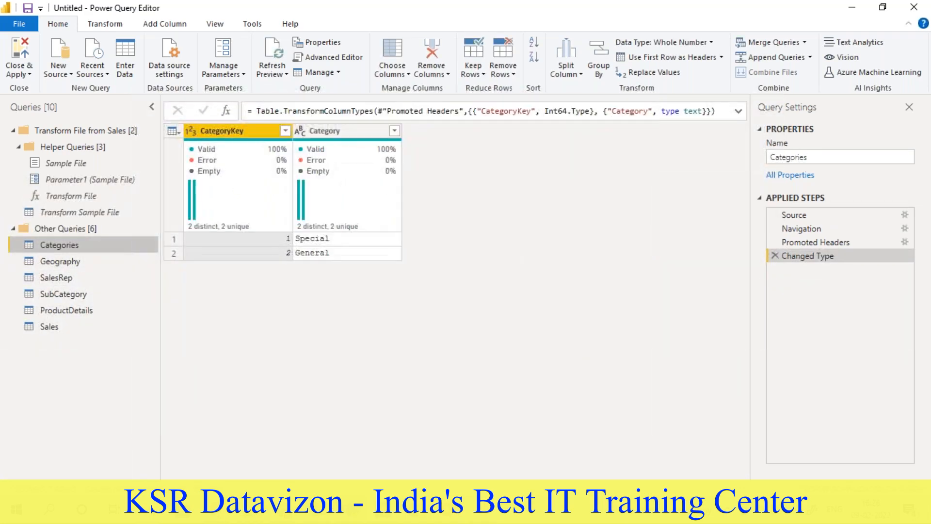
- Switch to the Word requirement document and read Task 2.2 about the unique GeoKey in the Sales and Geography tables
click(376, 508)
scroll(342, 330, up, 15)
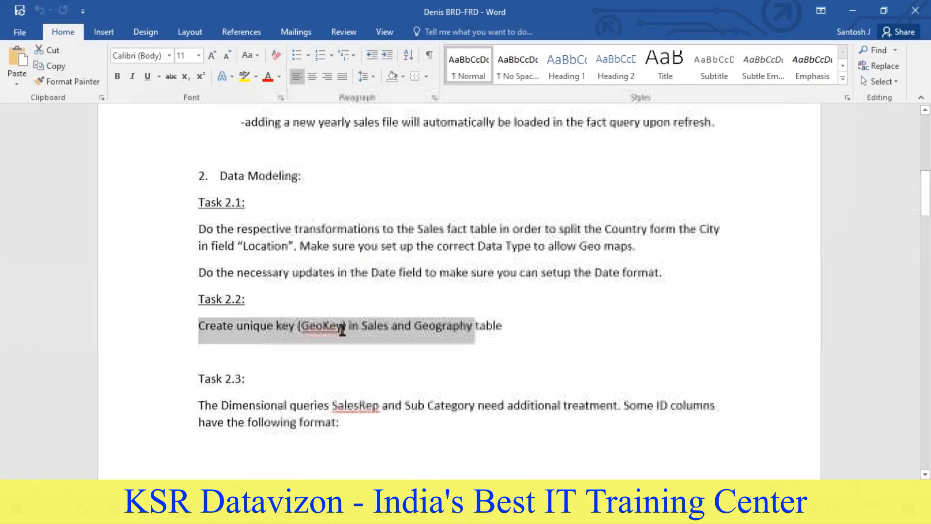
scroll(339, 330, down, 4)
scroll(339, 331, down, 5)
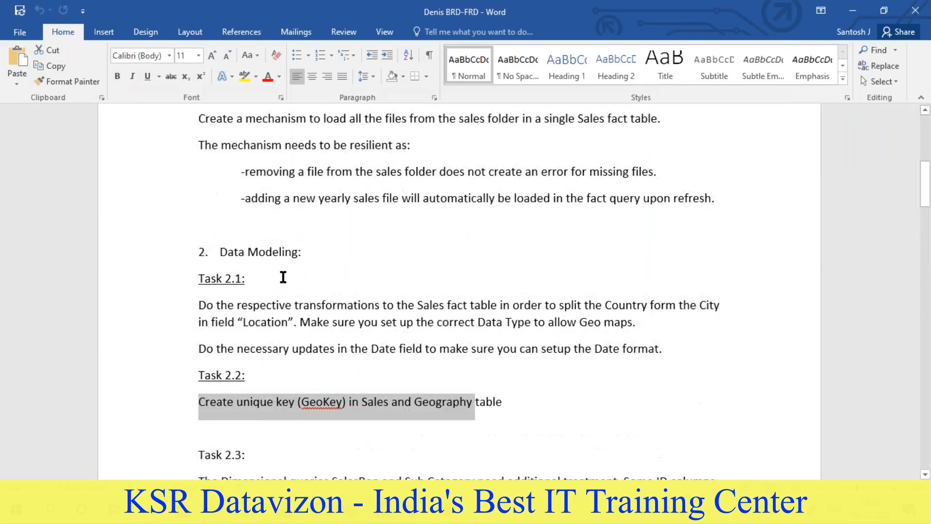
scroll(309, 318, down, 1)
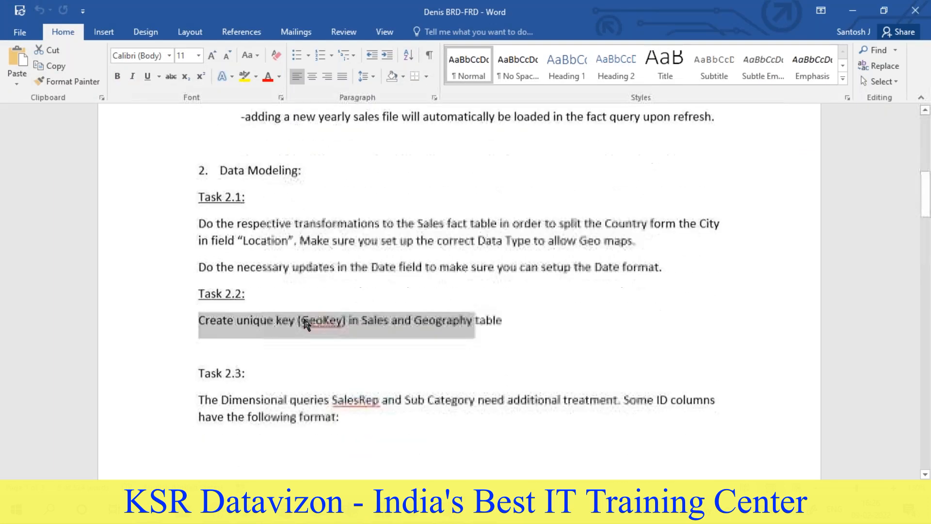
double_click(320, 321)
click(387, 324)
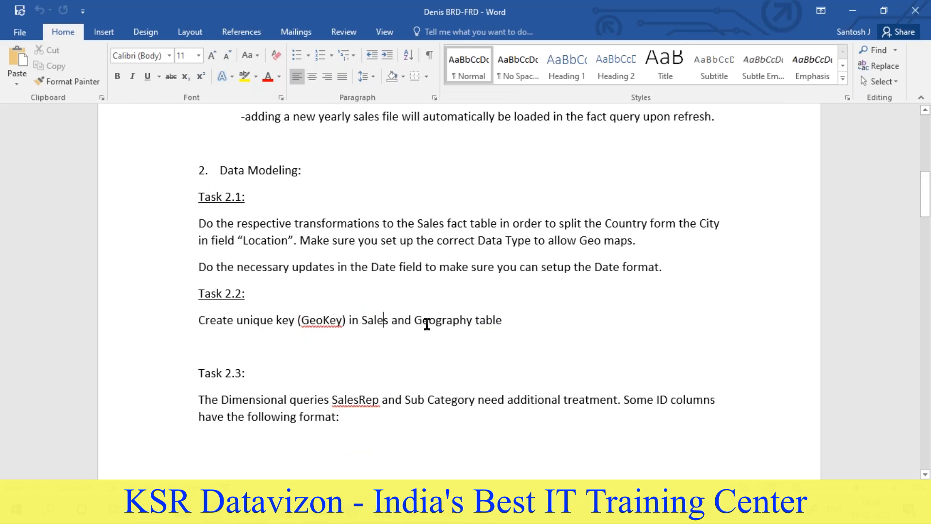
- Switch back to Power Query Editor and add an index column starting from 1 to the Geography query
key(alt+Tab)
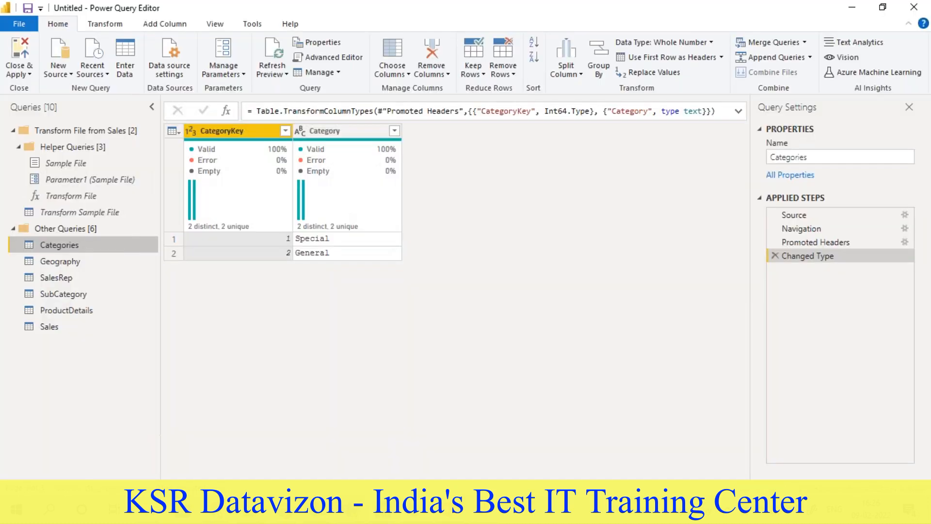
click(59, 263)
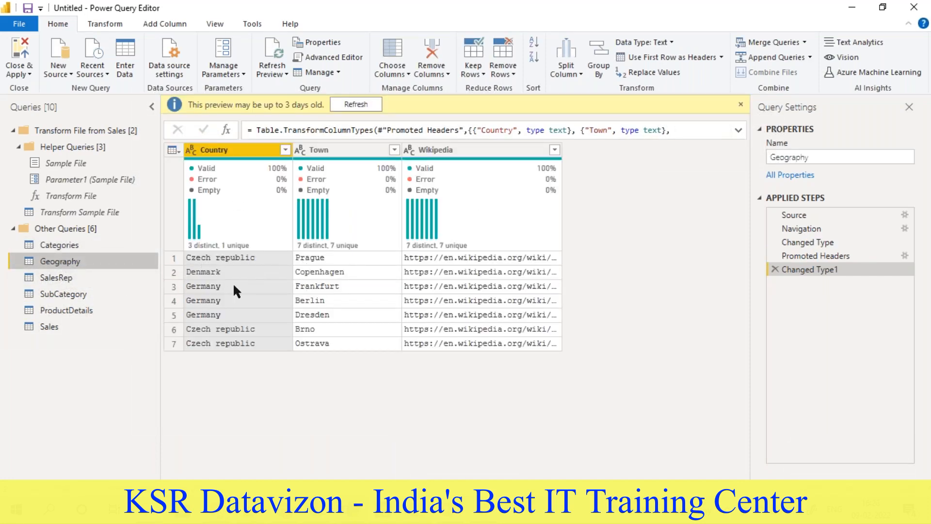
click(171, 23)
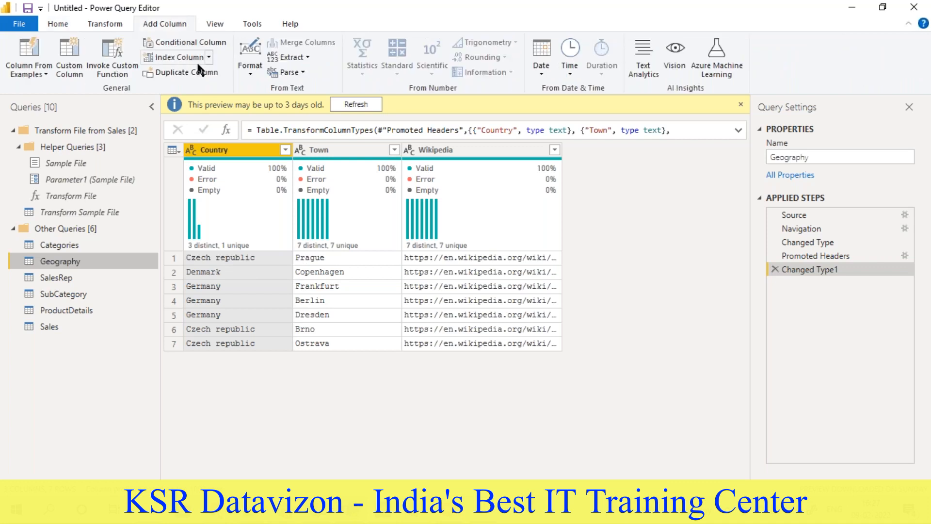
click(209, 57)
click(182, 88)
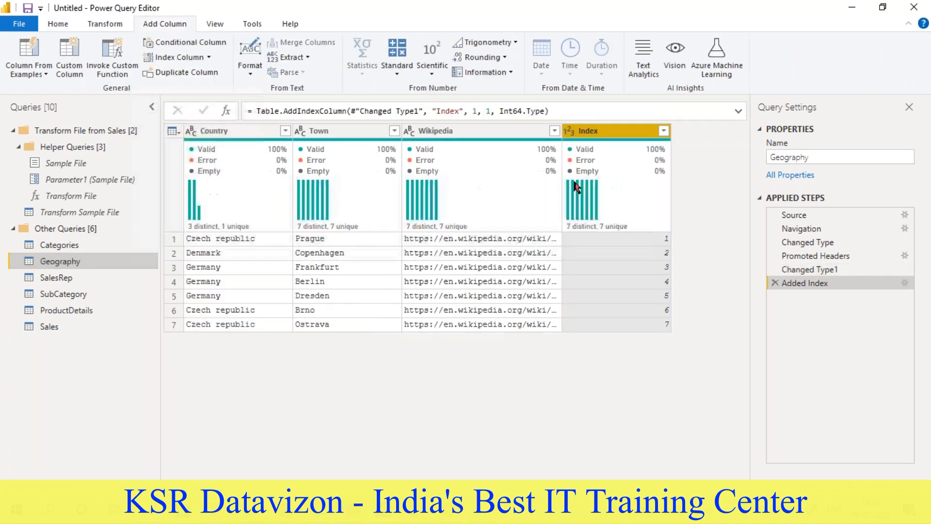
- Rename the new Index column of the Geography query as GeoKey
double_click(589, 131)
text(Reg)
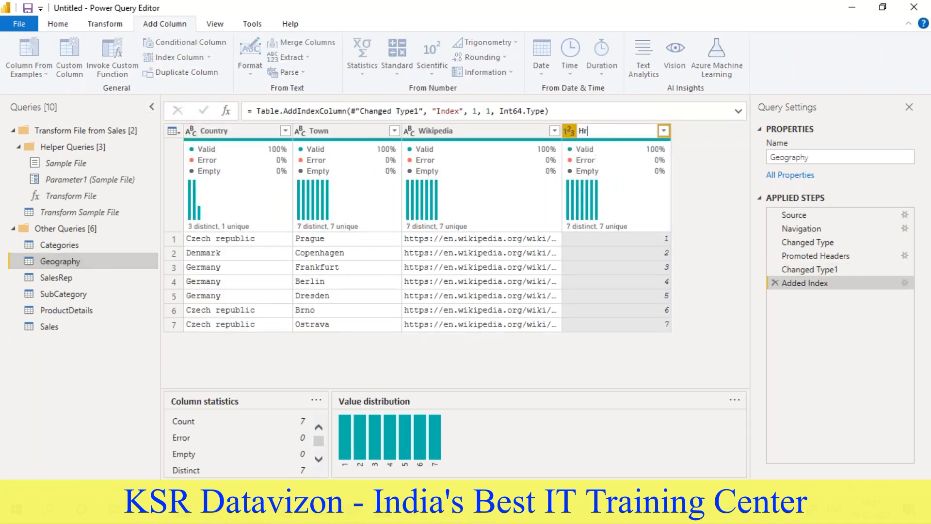
key(BackSpace)
key(BackSpace)
key(BackSpace)
text(GeoKey)
key(Return)
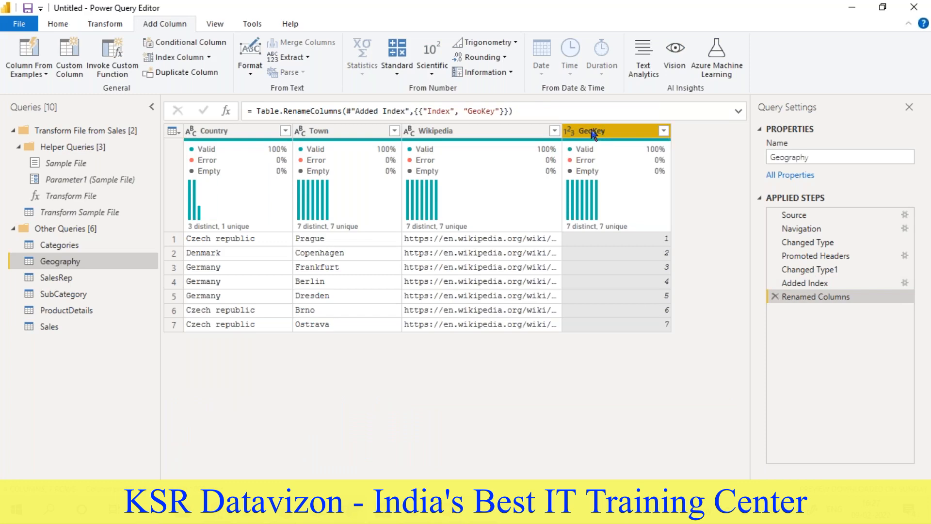
- Compare the Country and Town columns of the Sales query with those of the Geography query
click(55, 277)
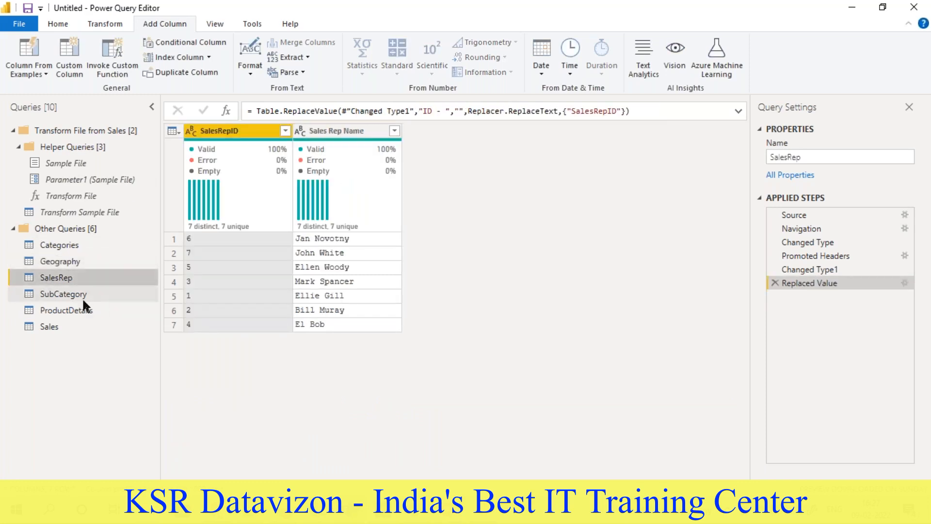
click(49, 326)
drag(439, 473, 513, 473)
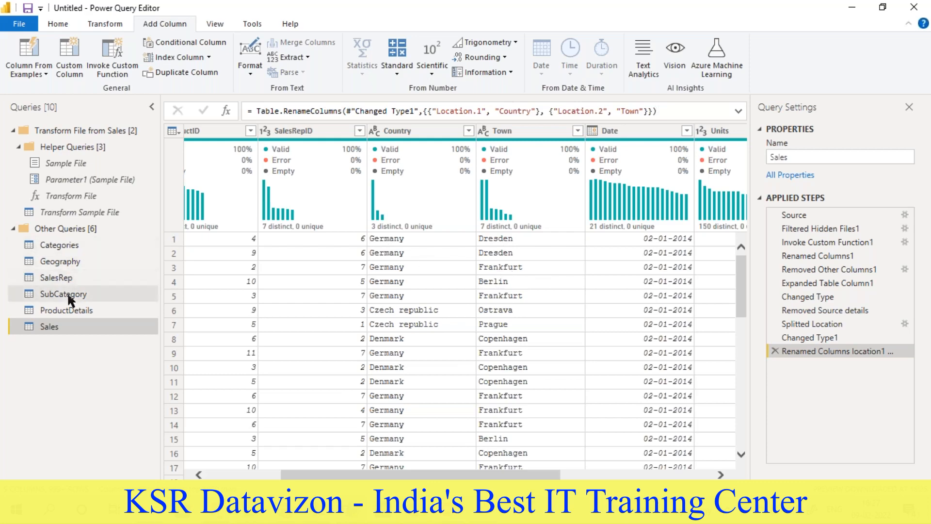
click(67, 260)
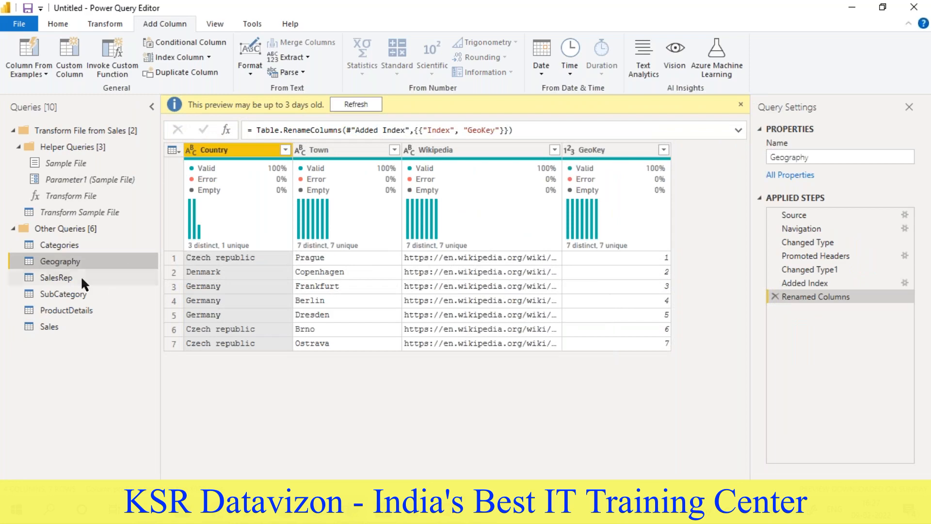
- Start a Merge Queries operation on the Sales query with Geography as the second table
click(57, 326)
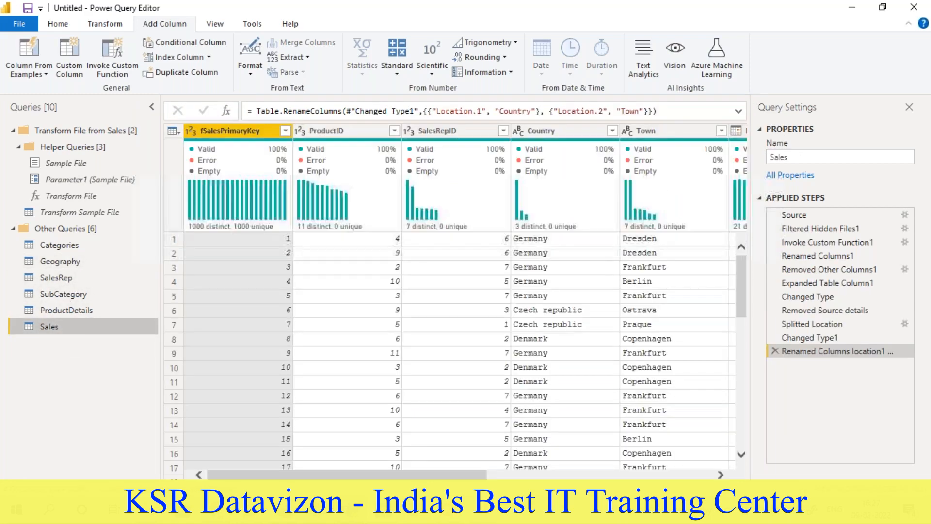
click(58, 23)
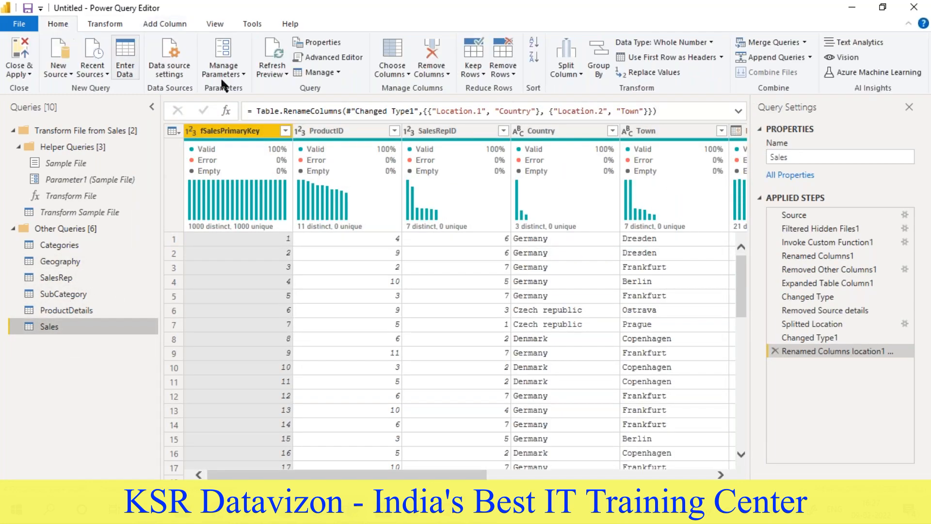
click(805, 42)
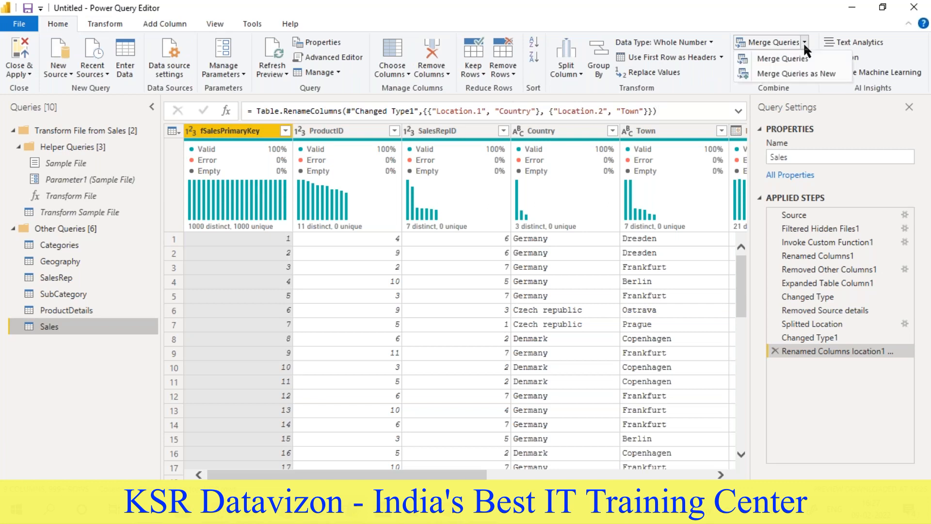
click(786, 58)
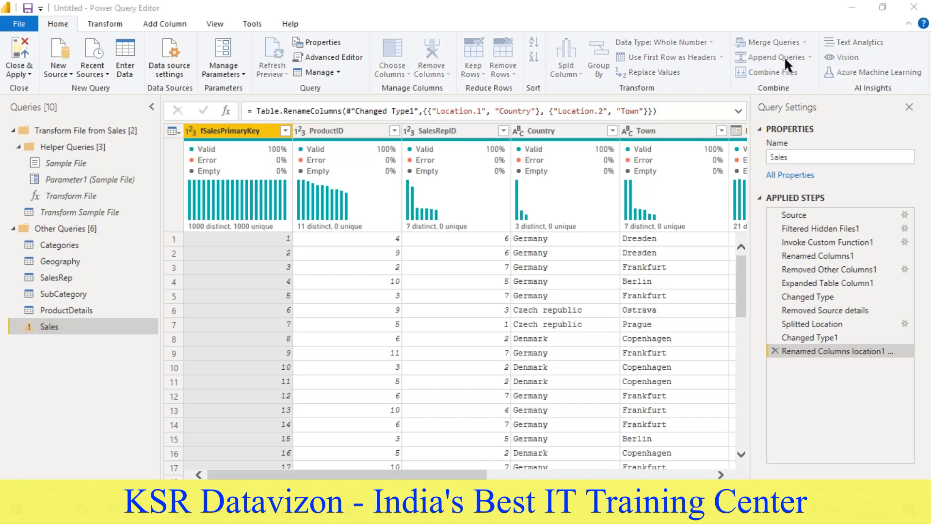
click(293, 234)
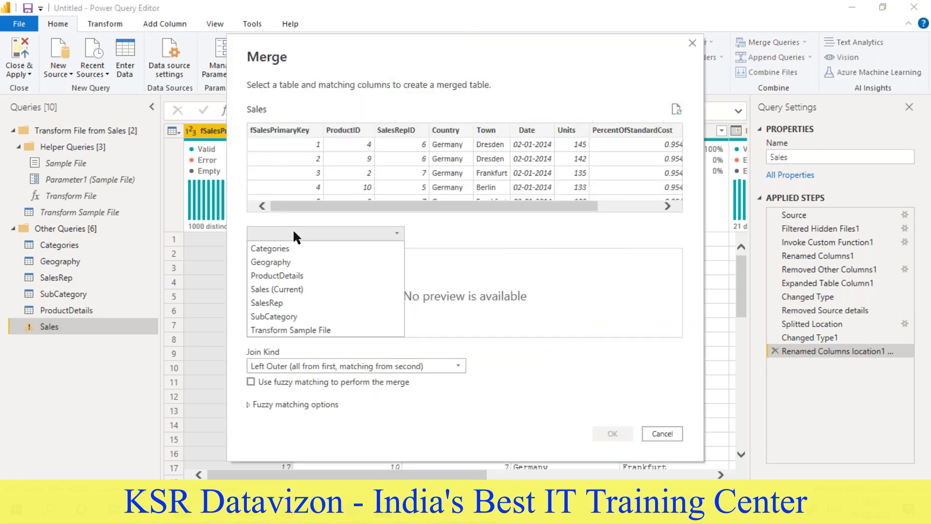
click(283, 262)
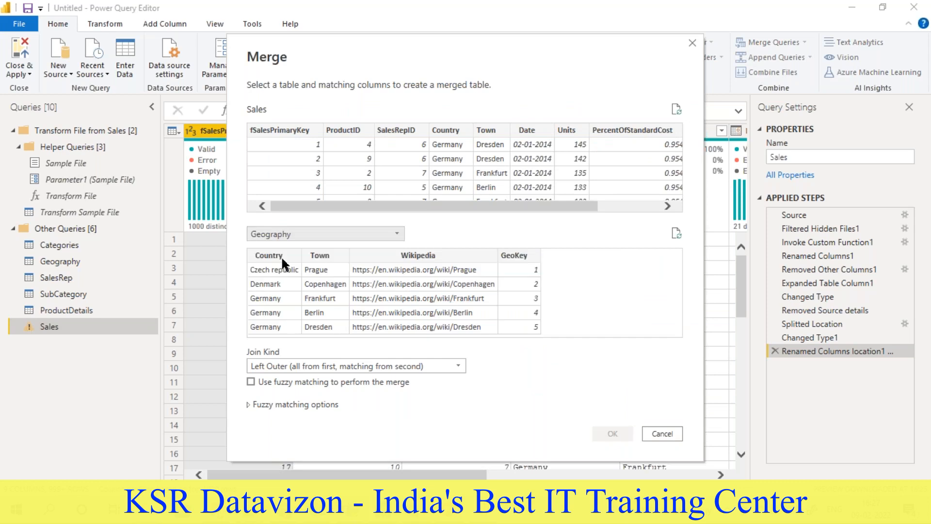
- Match Sales and Geography on Country and Town and complete the merge with a Left Outer join
drag(324, 211, 402, 207)
click(366, 130)
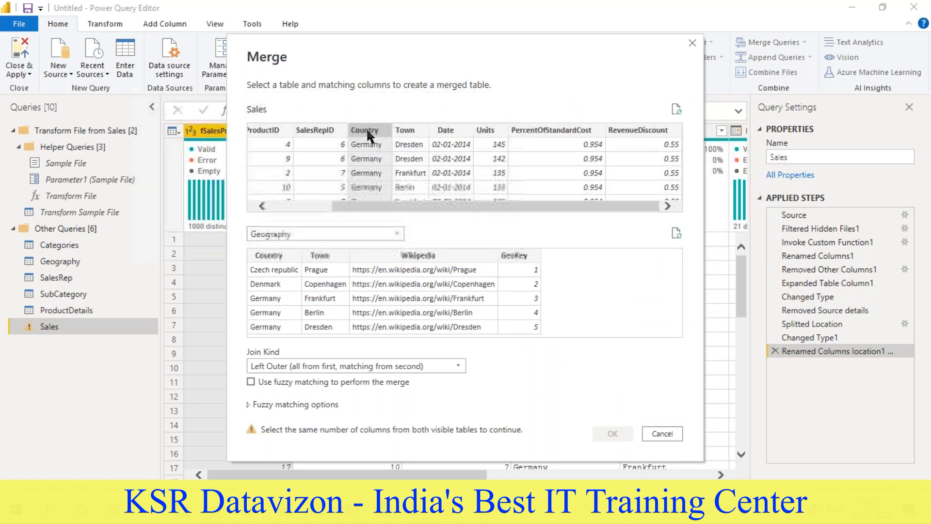
click(270, 253)
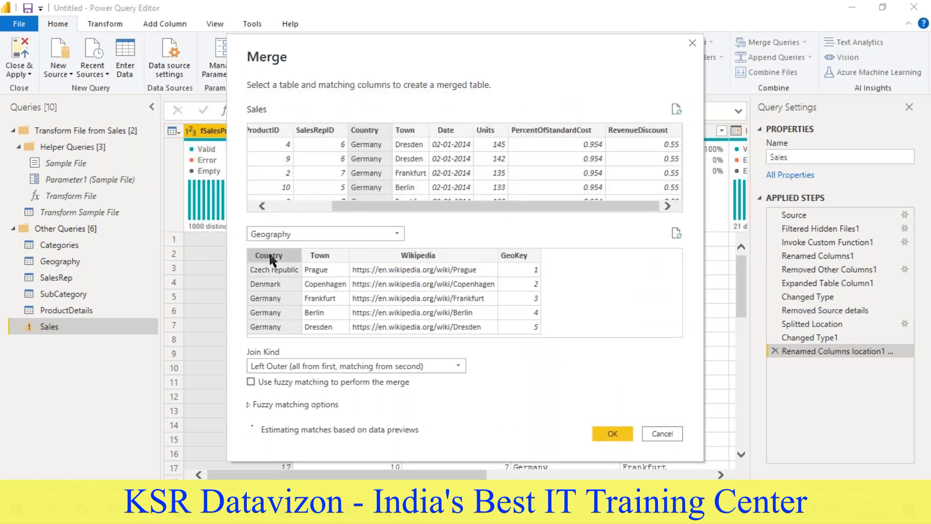
ctrl+click(413, 130)
ctrl+click(337, 253)
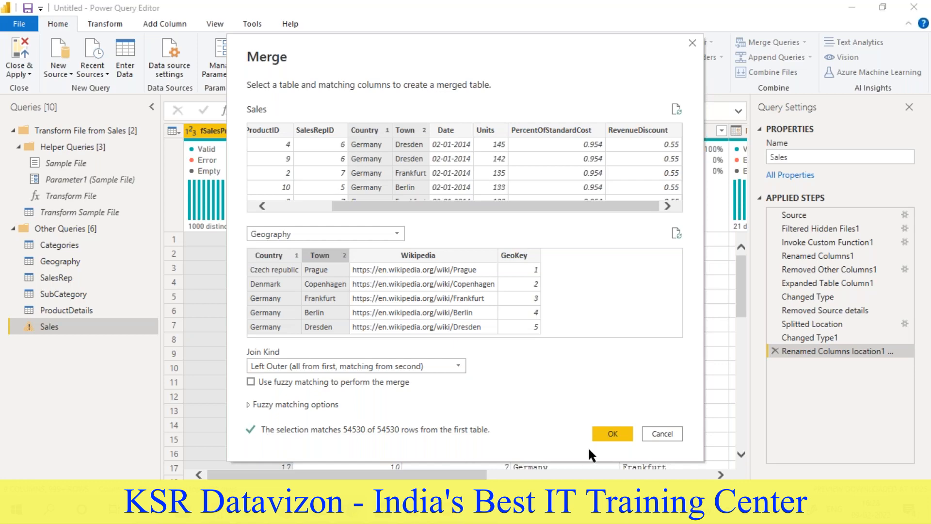
click(613, 434)
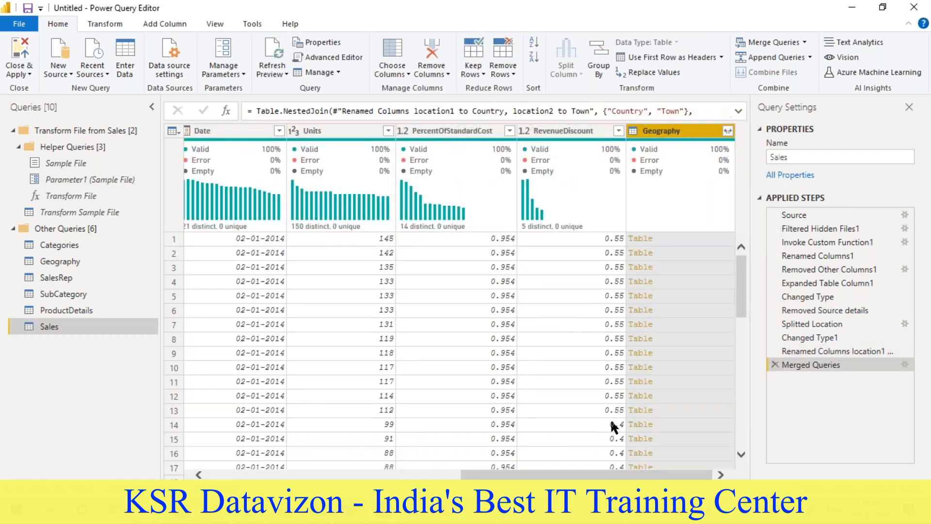
- Expand the merged Geography column to GeoKey only, without the original column name as prefix
click(727, 131)
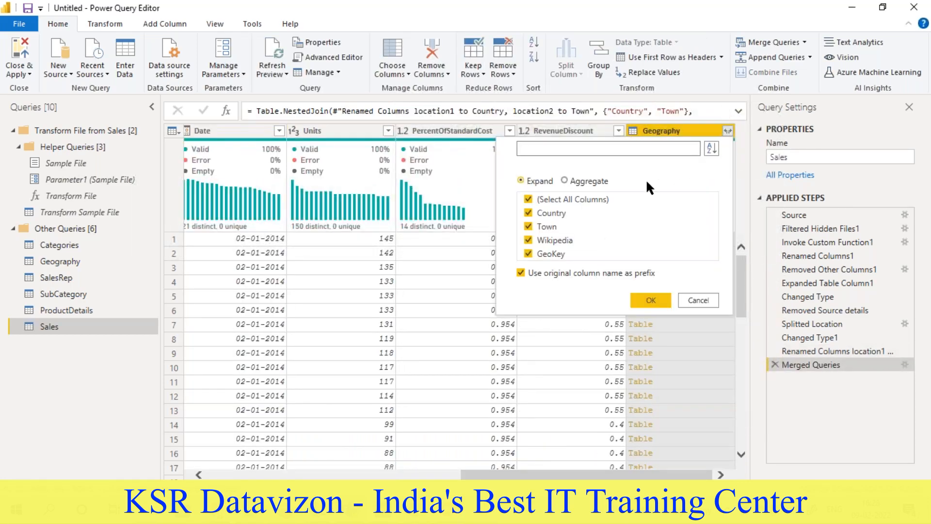
click(528, 214)
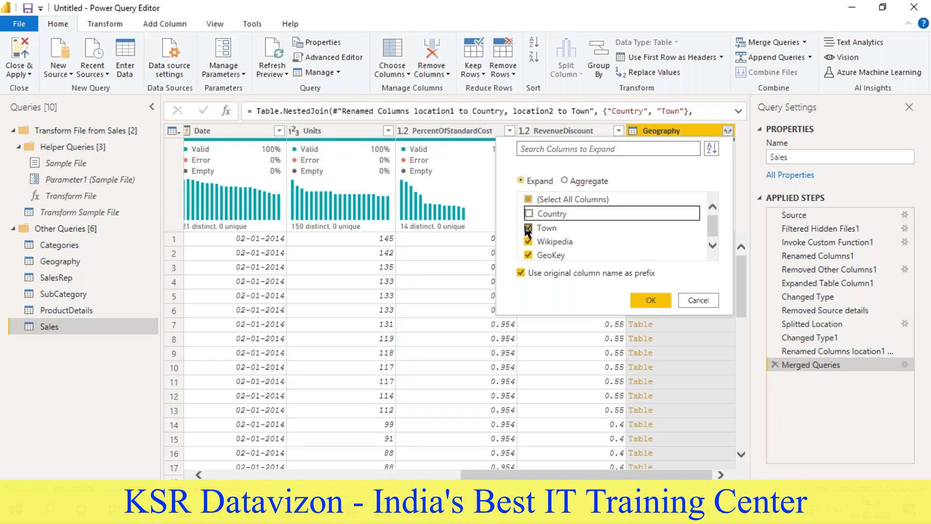
click(528, 228)
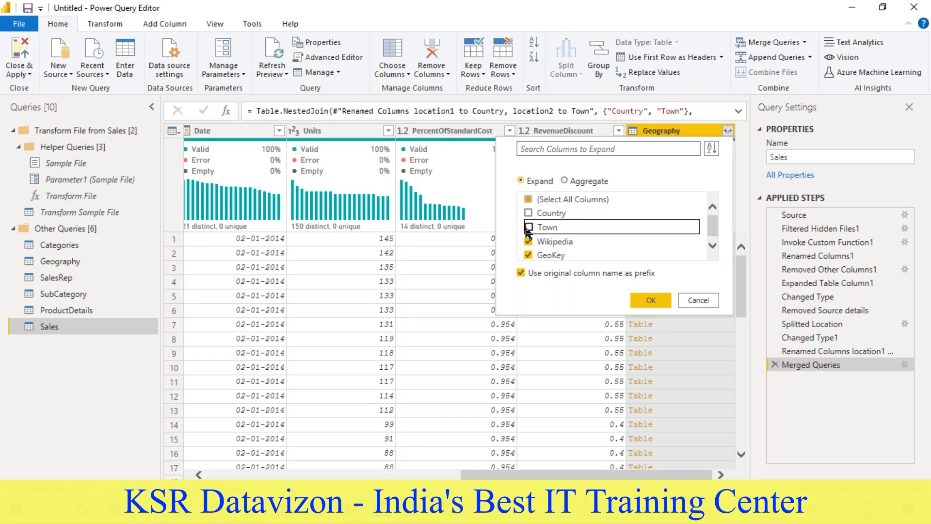
click(529, 241)
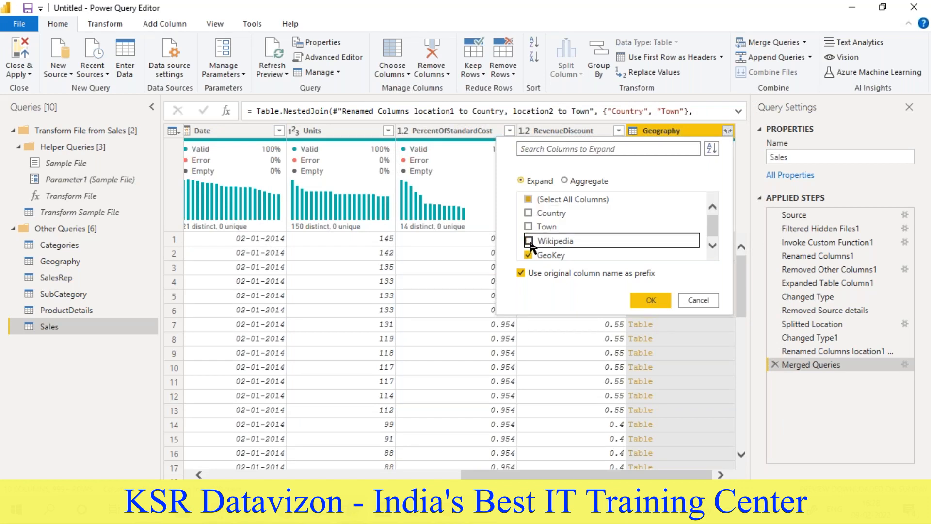
click(518, 273)
click(650, 302)
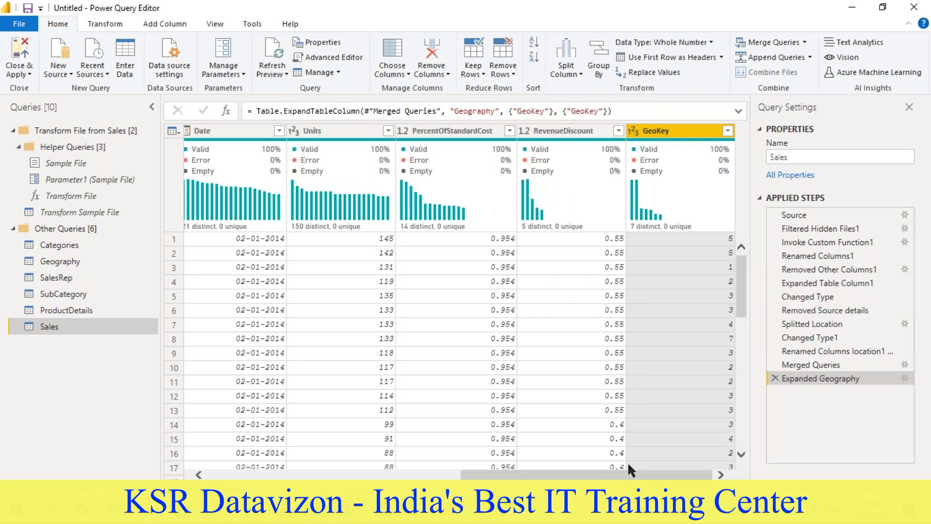
- Move the GeoKey column of the Sales query between SalesRepID and Country
drag(668, 136, 330, 132)
drag(567, 473, 517, 473)
drag(449, 131, 311, 134)
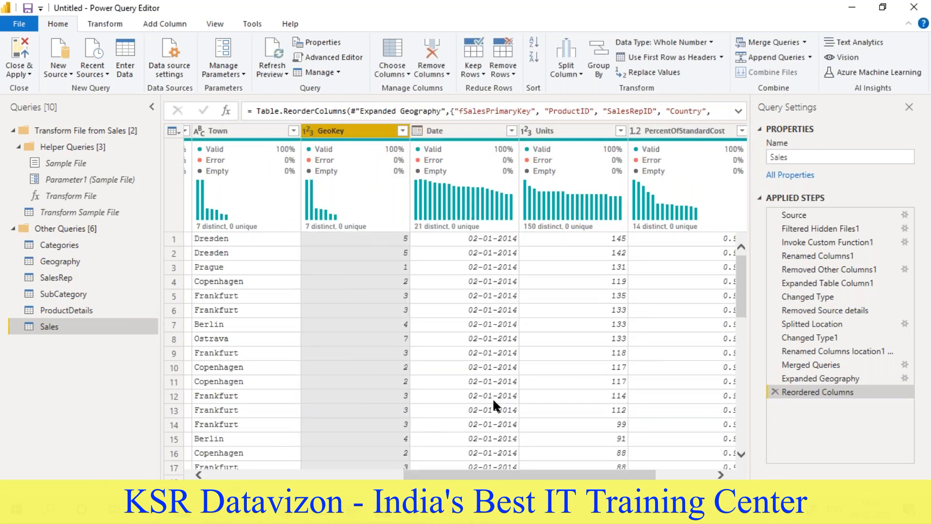
drag(512, 471, 459, 471)
drag(442, 131, 310, 133)
drag(511, 478, 449, 478)
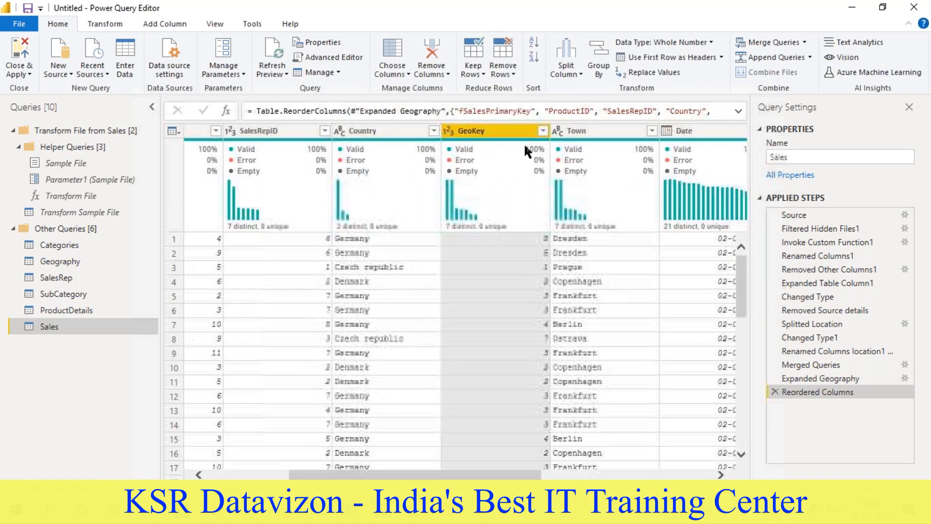
drag(506, 127, 340, 132)
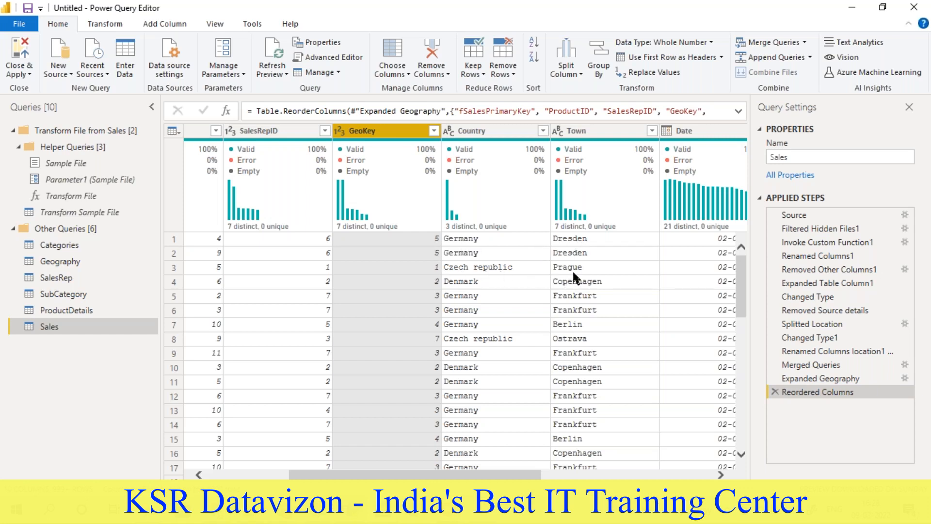
- Remove the Country and Town columns from the Sales query
scroll(442, 295, down, 3)
scroll(421, 275, up, 3)
click(474, 137)
right_click(475, 130)
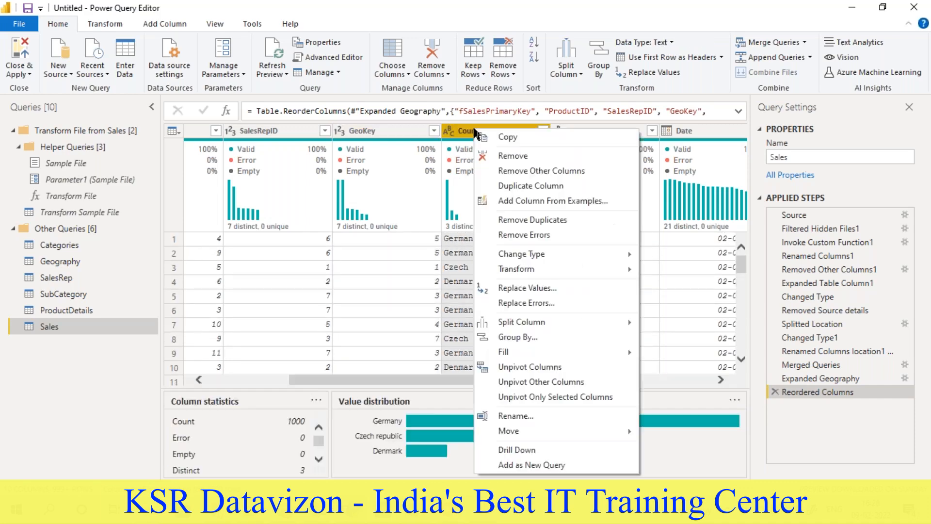
click(492, 153)
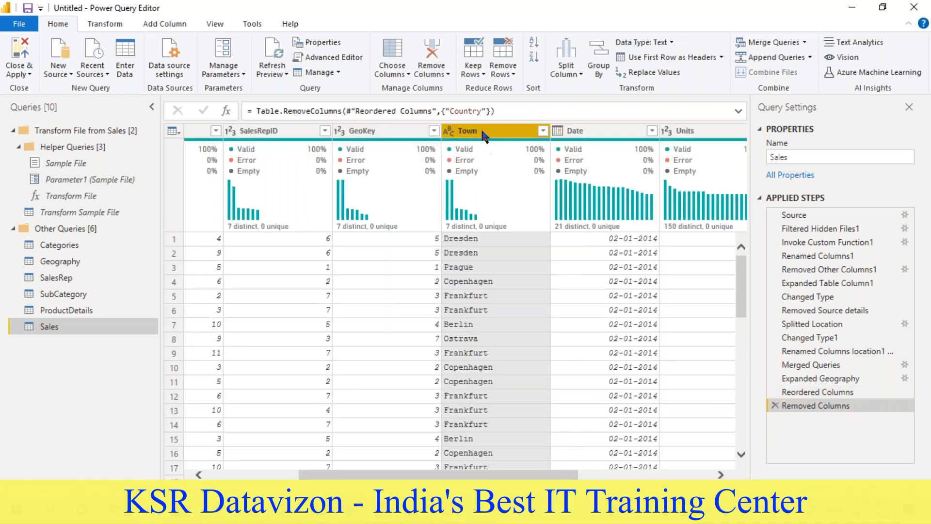
right_click(483, 131)
click(502, 154)
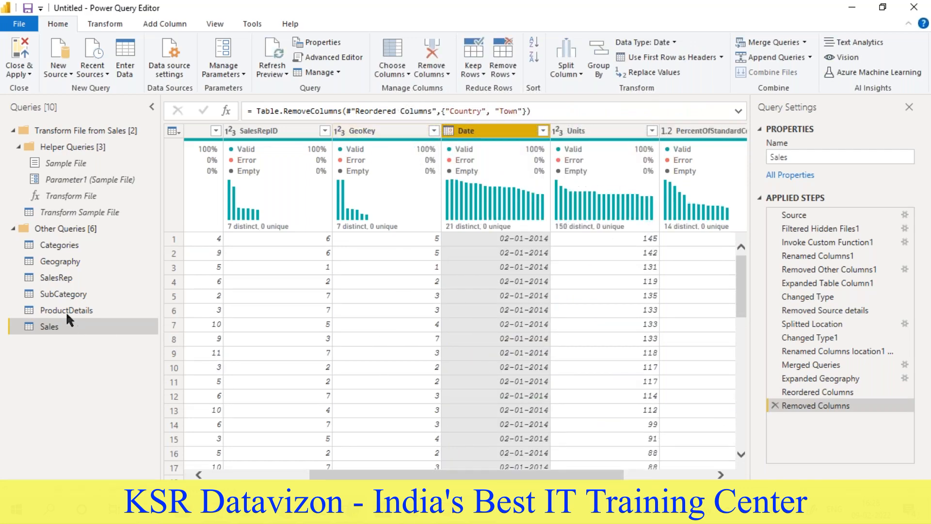
- Review the Geography, Categories, SalesRep, SubCategory, ProductDetails and Sales queries in turn
click(51, 261)
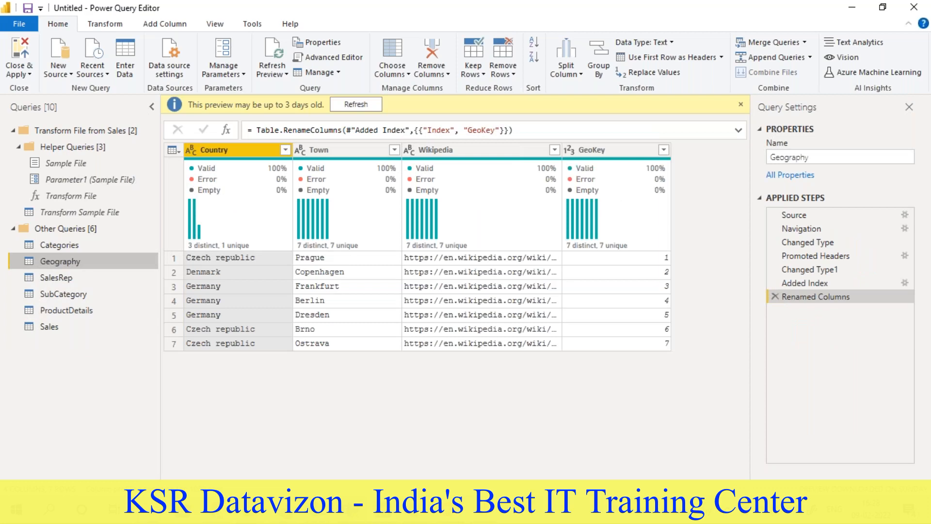
click(62, 242)
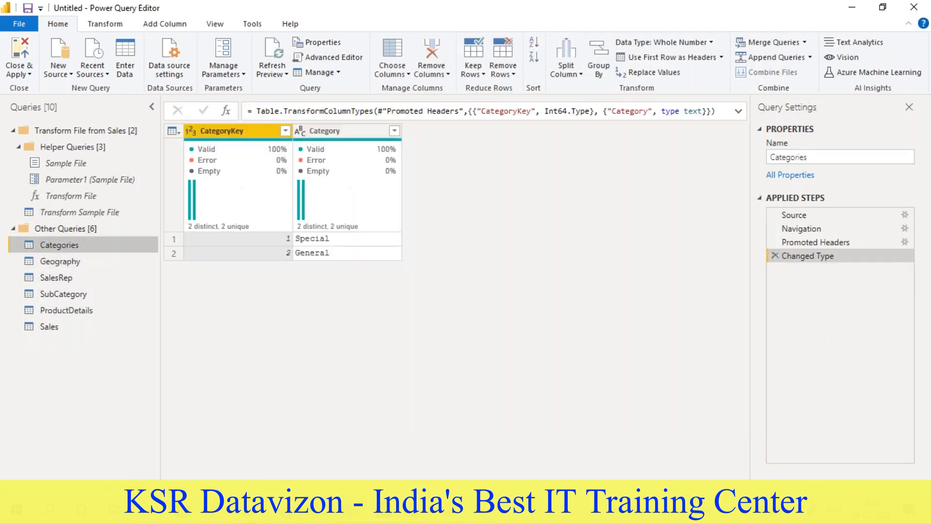
click(57, 262)
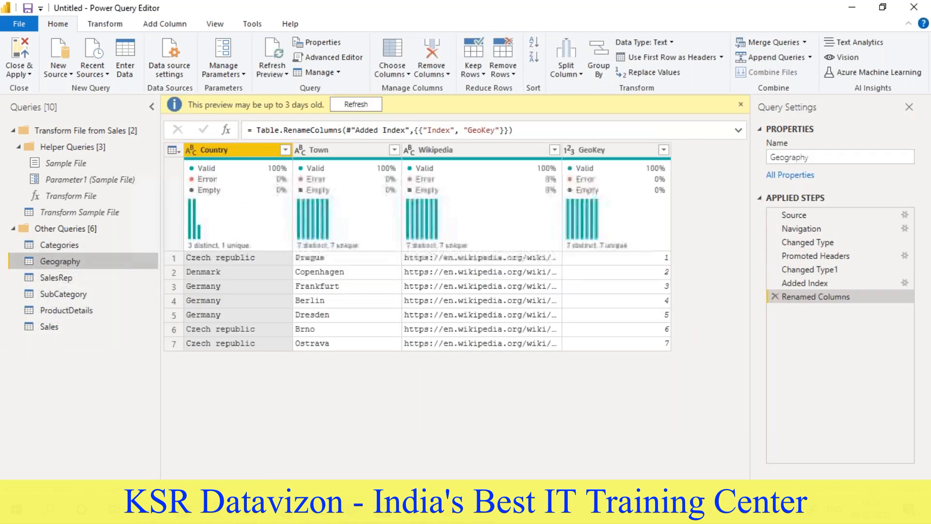
click(59, 279)
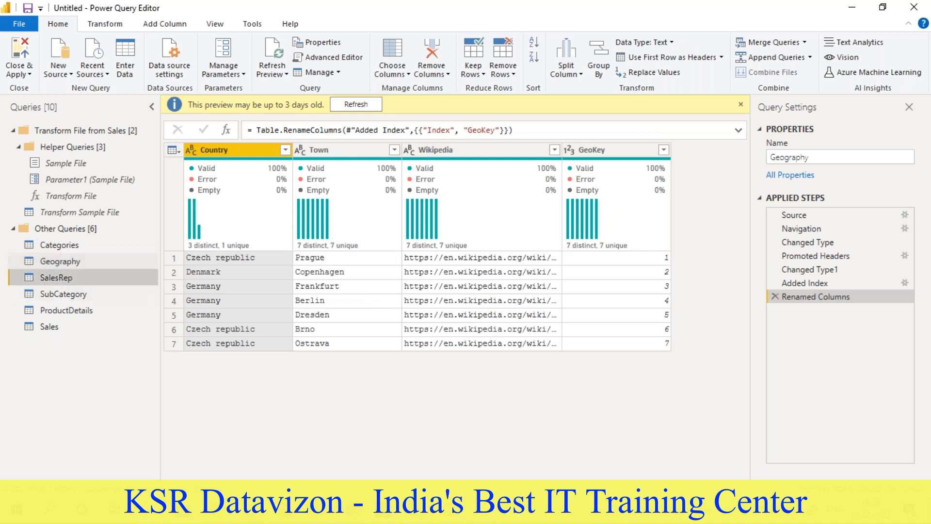
click(61, 296)
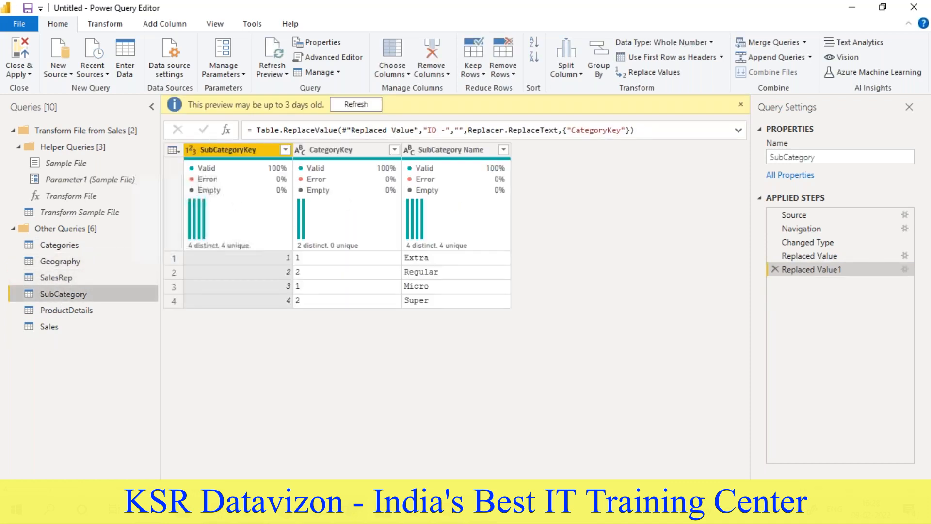
click(58, 310)
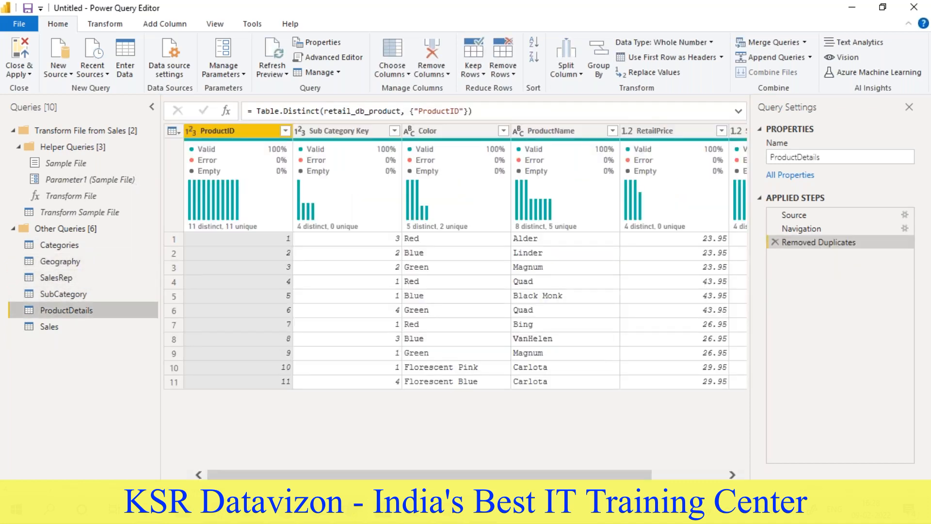
click(49, 326)
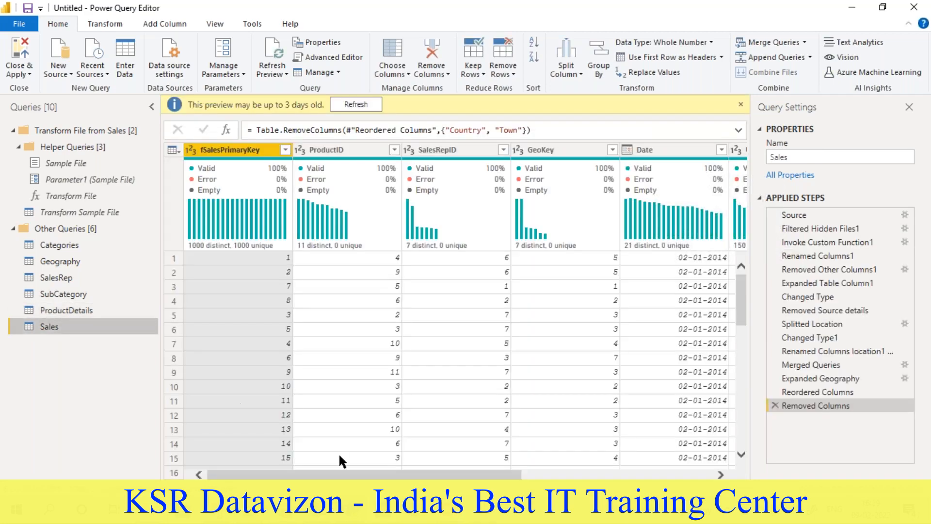
mouse_move(343, 475)
mouse_down()
mouse_move(531, 474)
mouse_move(335, 475)
mouse_up()
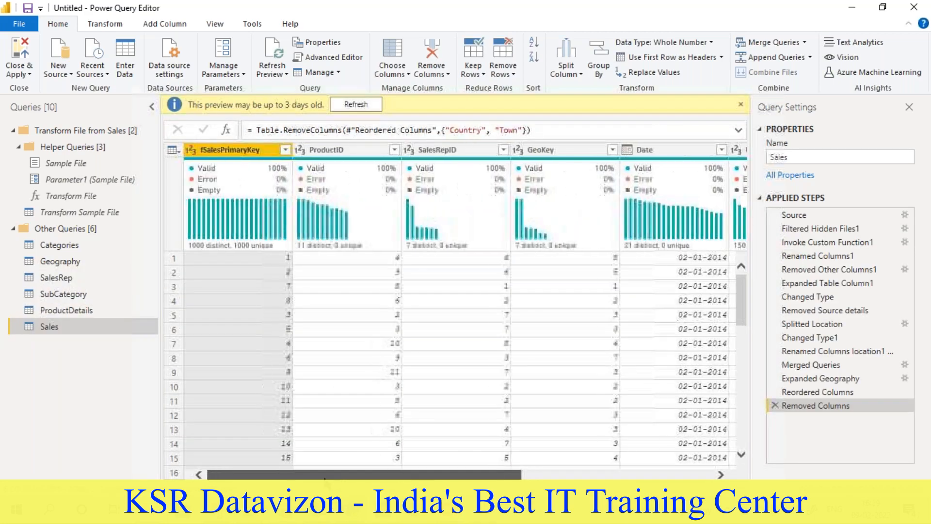
- Close Power Query Editor applying the query changes, and examine the table relationships in the Power BI Desktop model diagram
click(23, 51)
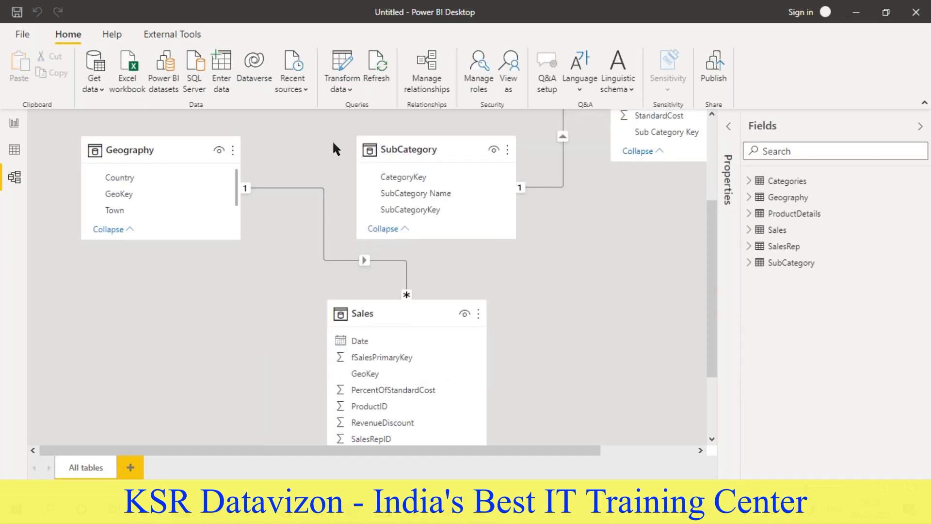
scroll(307, 277, up, 3)
scroll(595, 406, down, 4)
drag(422, 450, 631, 446)
scroll(413, 359, up, 5)
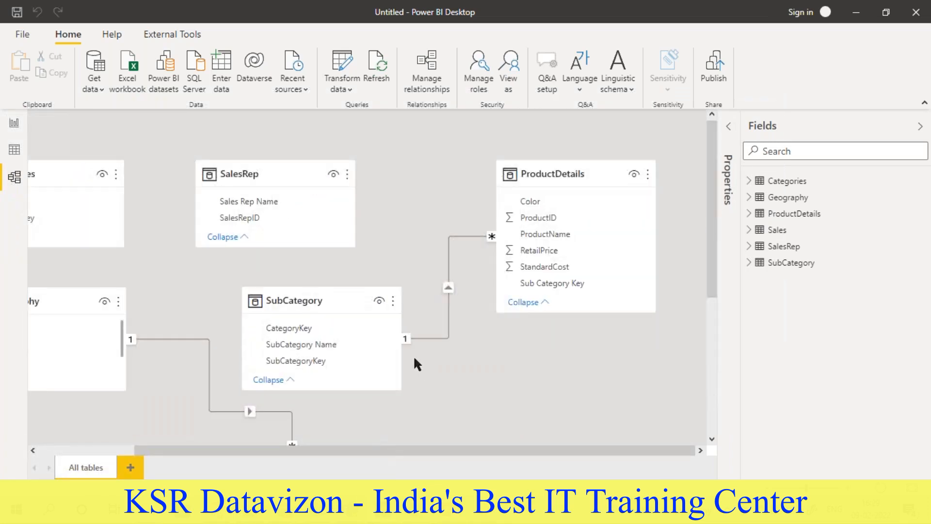
scroll(414, 359, down, 2)
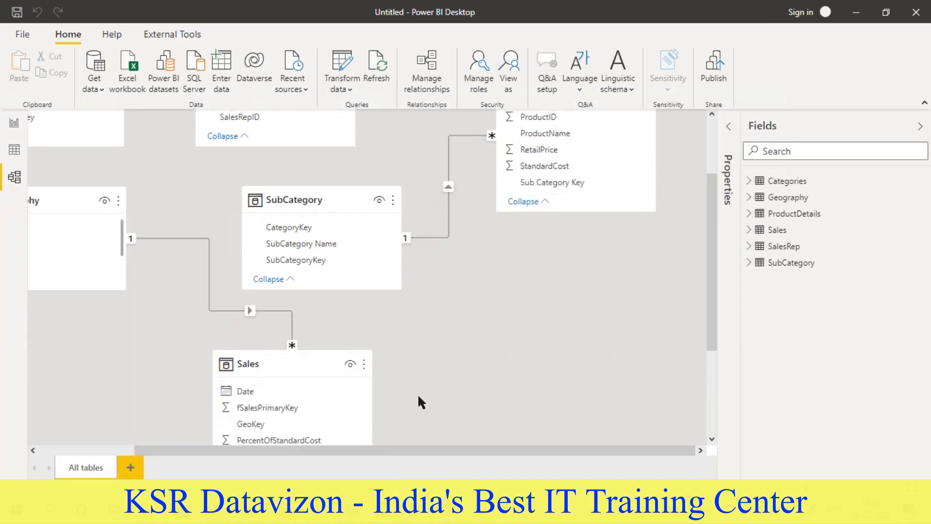
- Inspect the Geography–Sales and SubCategory–ProductDetails relationships in the model diagram to see which key fields they link
scroll(354, 432, up, 1)
drag(320, 450, 217, 388)
scroll(182, 296, up, 1)
scroll(274, 310, down, 1)
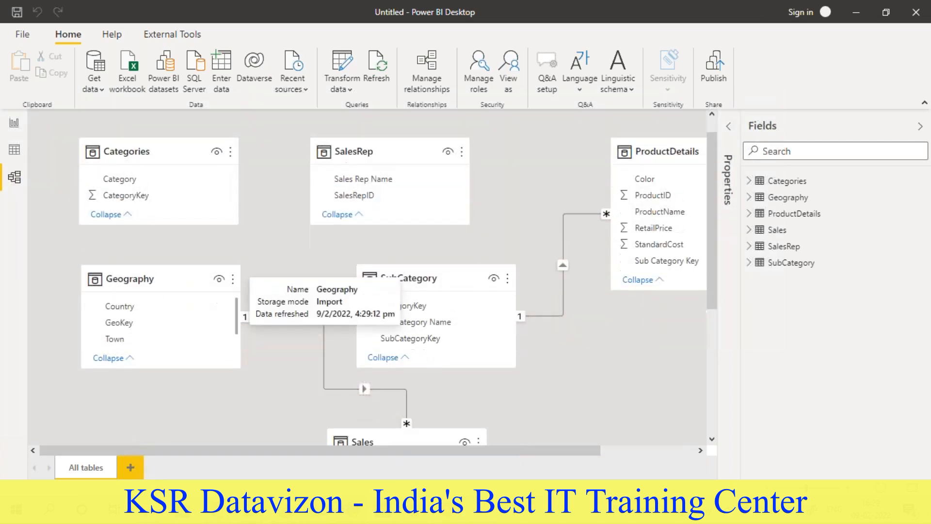
scroll(310, 333, down, 3)
scroll(363, 212, up, 1)
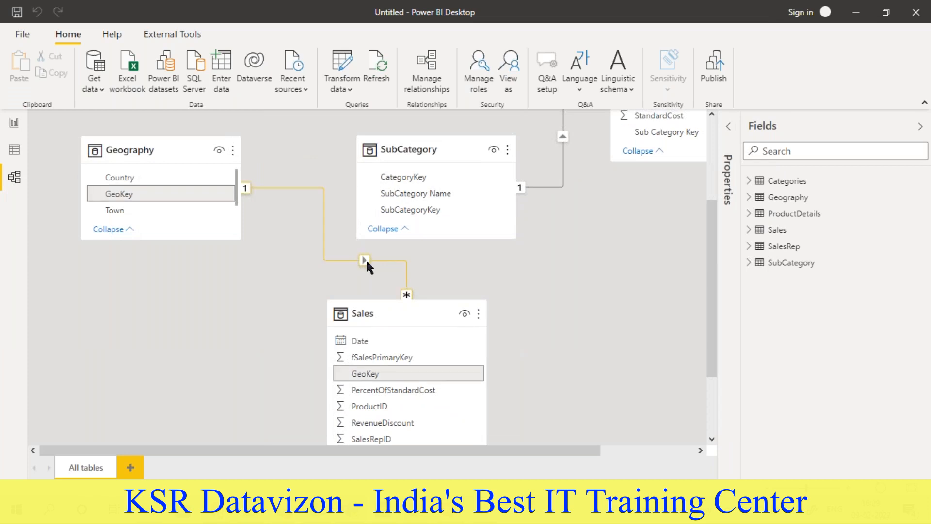
scroll(365, 259, up, 2)
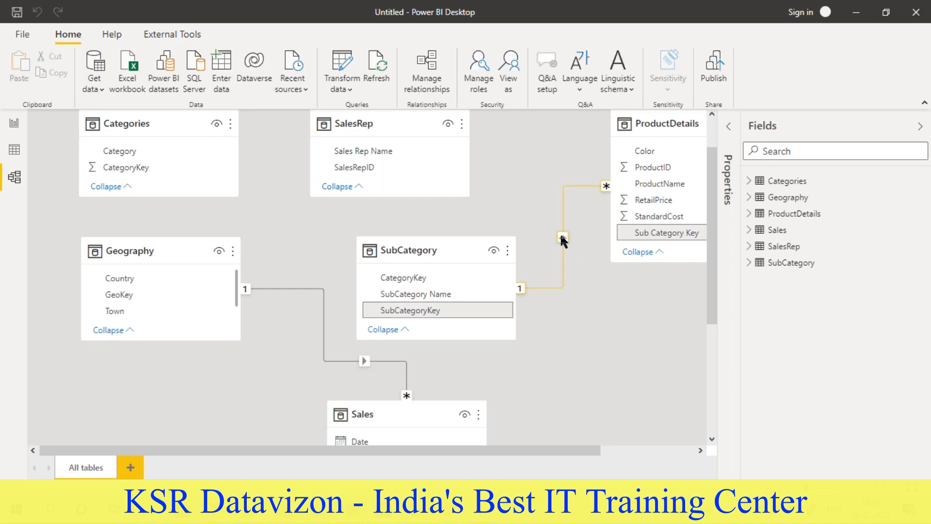
- Place the SalesRep table beside Sales and relate its SalesRepID field to SalesRepID in Sales
drag(394, 127, 601, 362)
scroll(544, 312, down, 2)
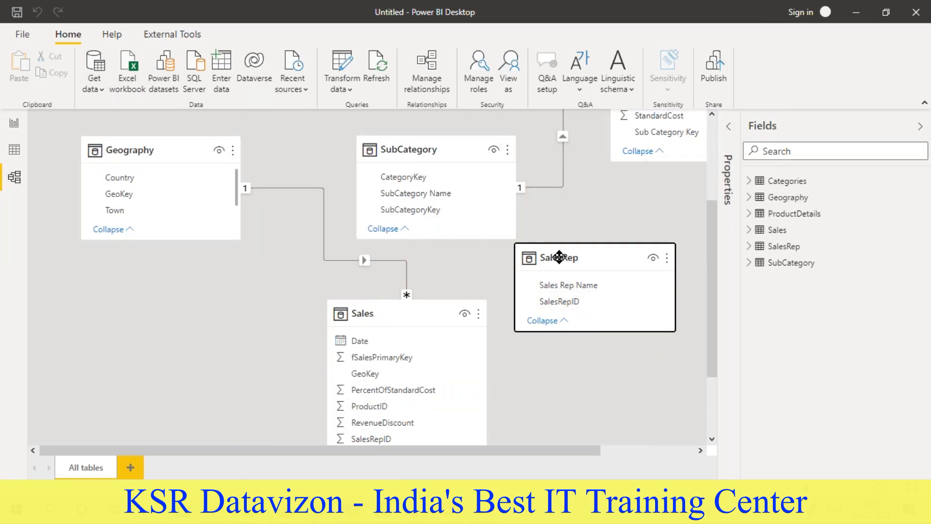
drag(563, 257, 584, 286)
scroll(493, 284, down, 2)
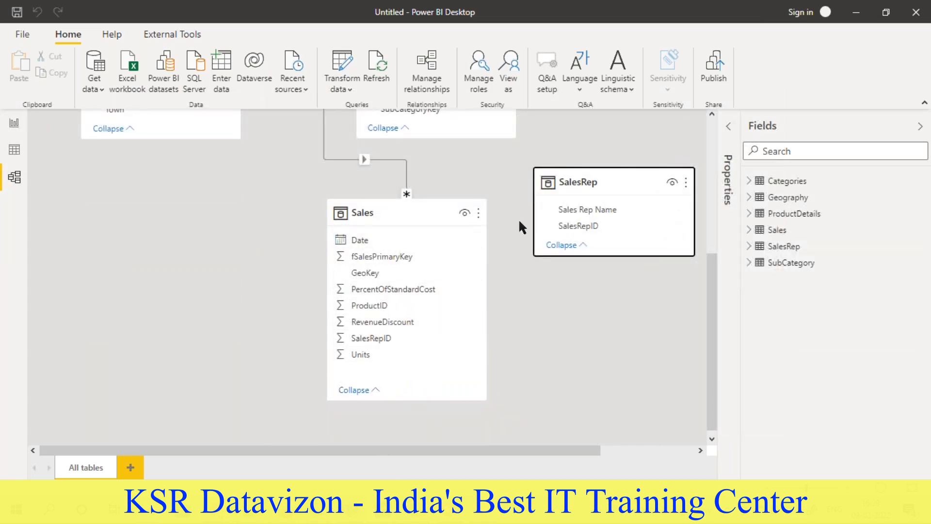
drag(584, 223, 381, 340)
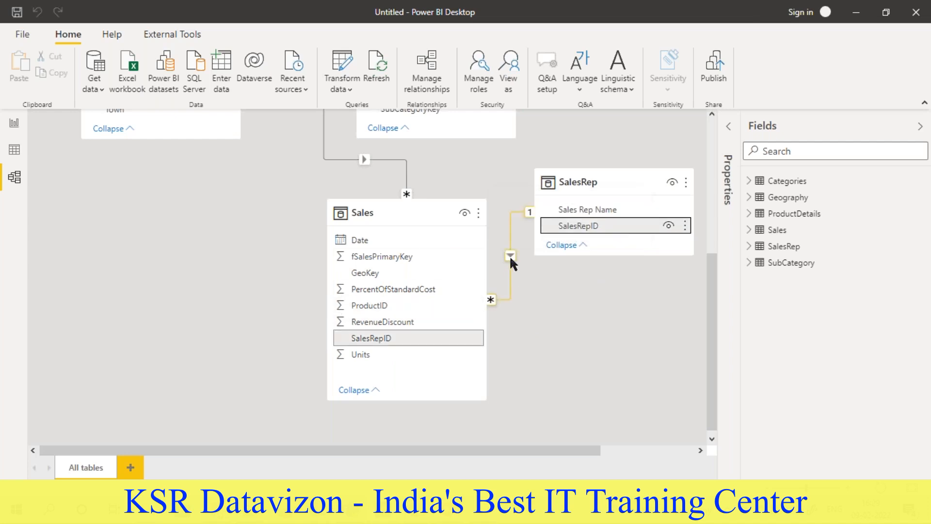
- Rearrange the model diagram so that SalesRep and Geography flank the lower part of the Sales table on opposite sides
drag(590, 181, 579, 349)
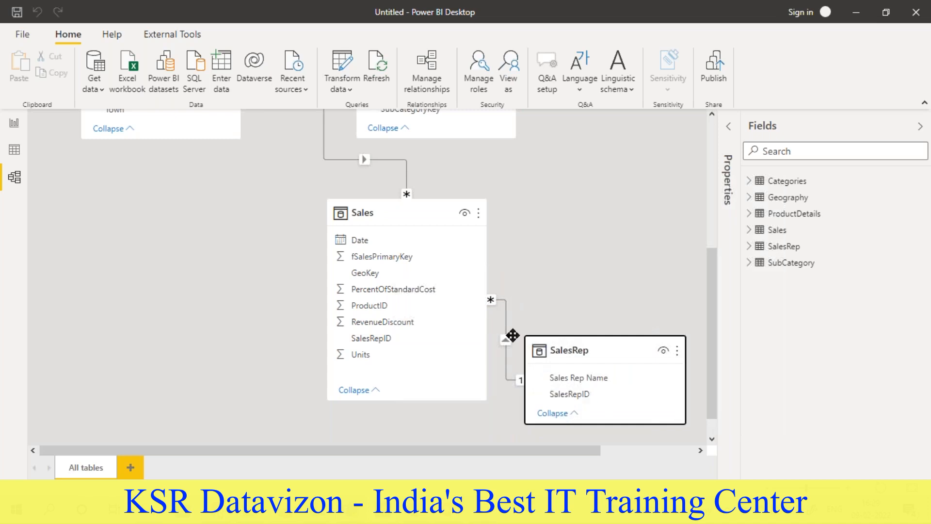
scroll(283, 296, up, 2)
drag(175, 155, 173, 370)
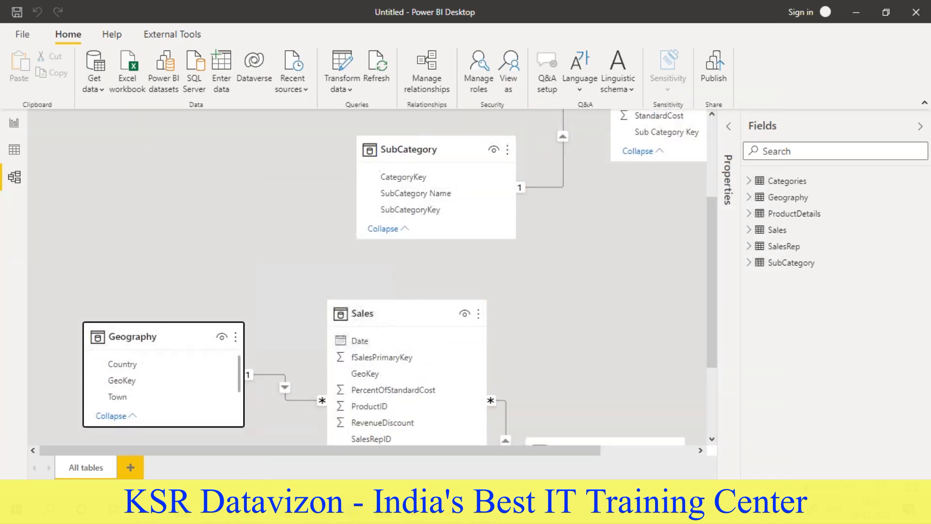
scroll(185, 285, down, 2)
drag(179, 243, 179, 347)
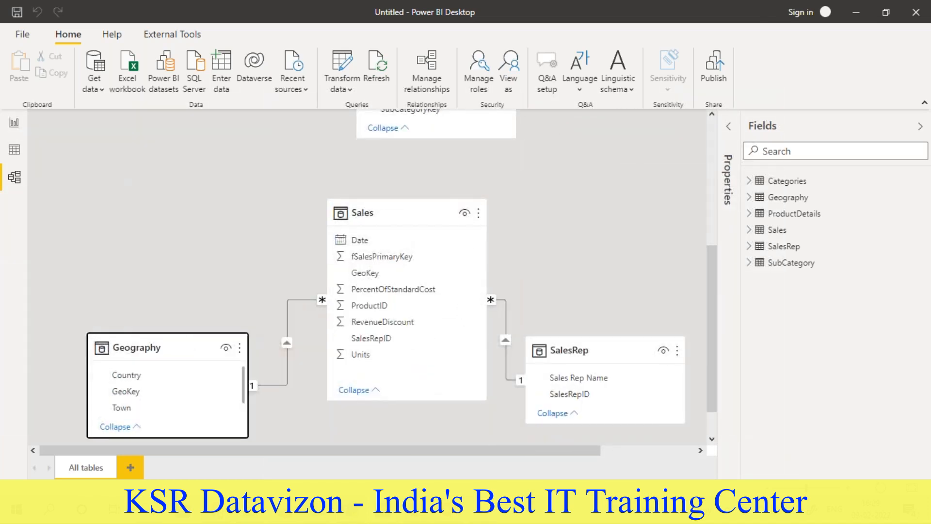
- Reposition the Categories, SubCategory and ProductDetails tables in an arc above the Sales table in the model diagram
scroll(222, 298, up, 4)
click(160, 125)
drag(161, 125, 181, 314)
drag(422, 261, 357, 181)
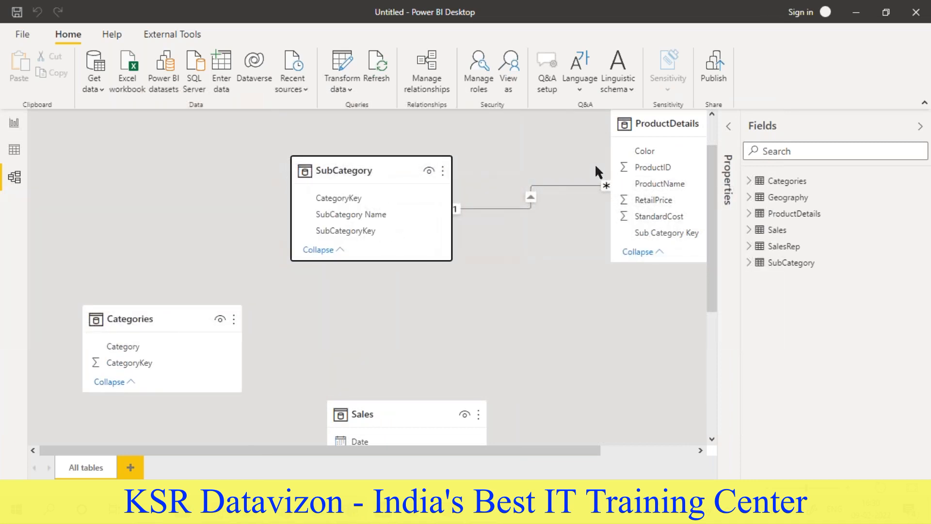
click(620, 187)
drag(619, 187, 587, 309)
scroll(354, 342, down, 4)
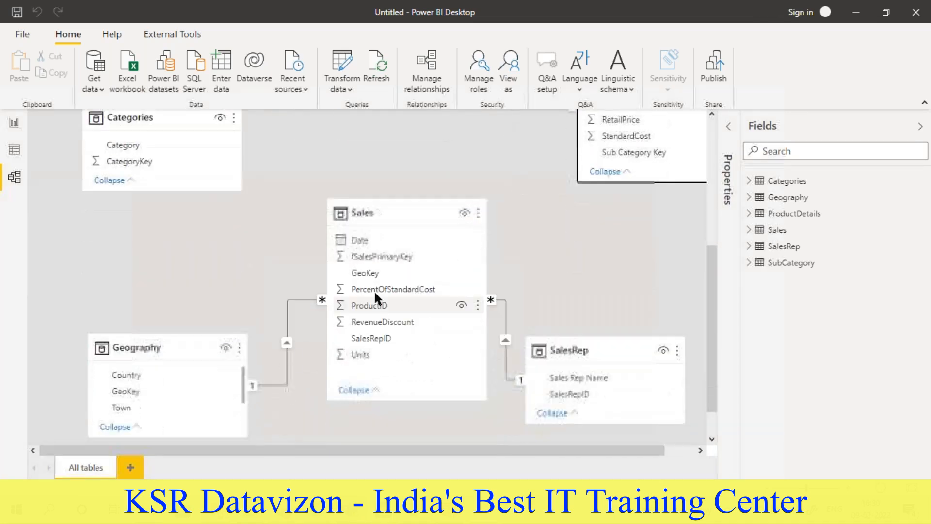
- Shift the SubCategory table slightly and relate CategoryKey in Categories to CategoryKey in SubCategory
scroll(362, 327, up, 2)
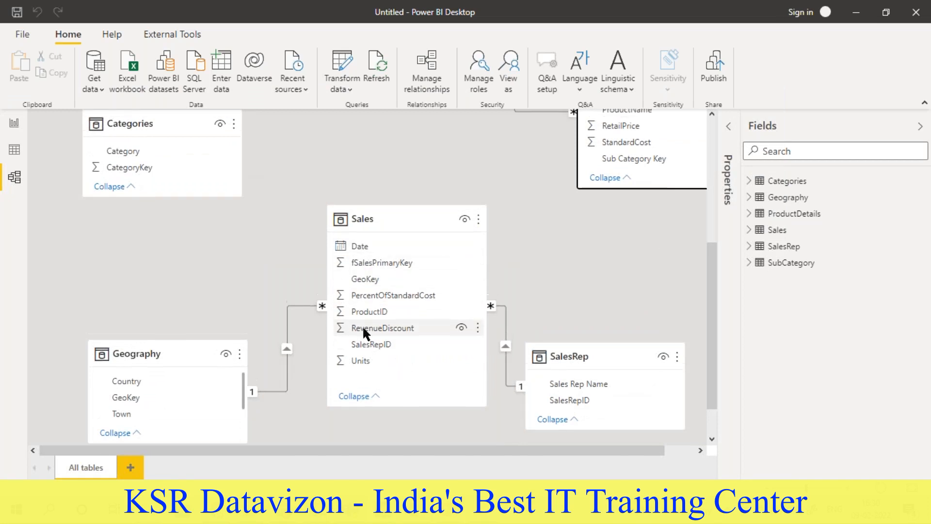
scroll(313, 193, up, 1)
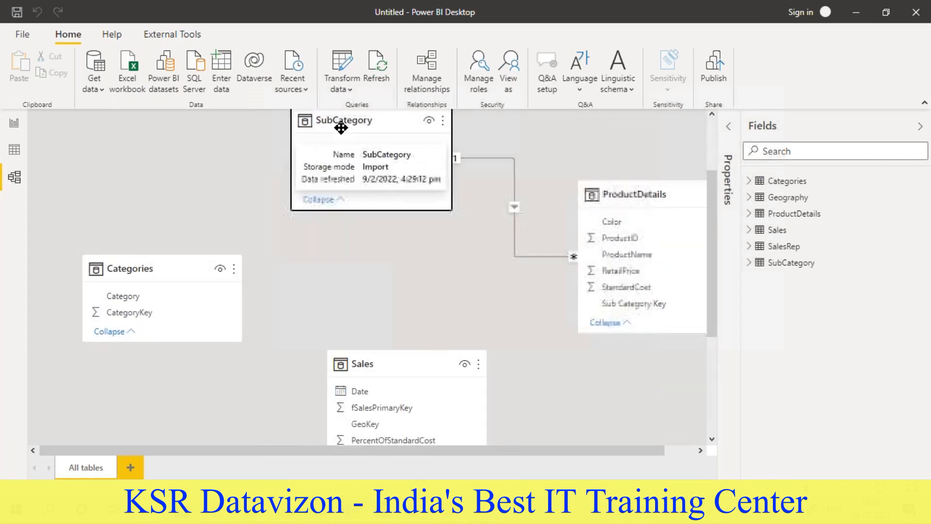
drag(341, 125, 357, 178)
drag(141, 320, 354, 201)
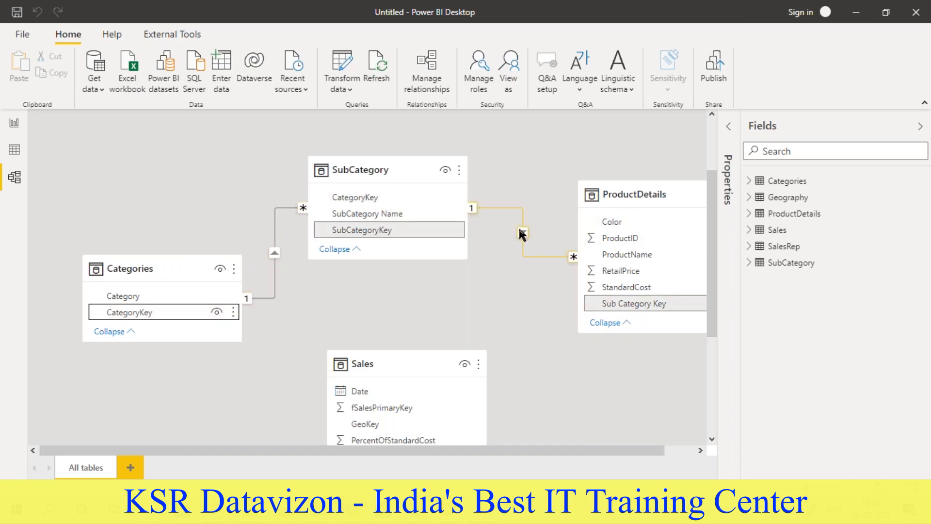
- Create a relationship between the ProductID fields of the ProductDetails and Sales tables
scroll(289, 194, down, 3)
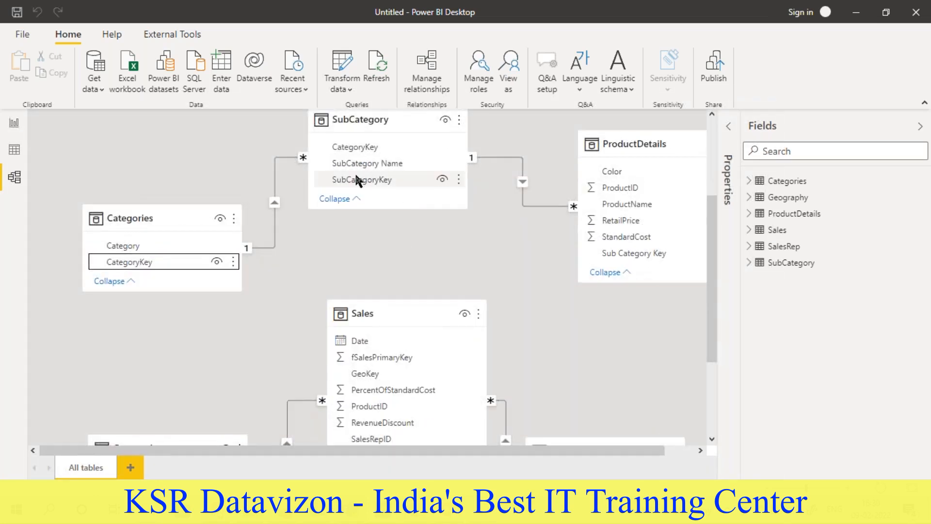
scroll(286, 208, down, 3)
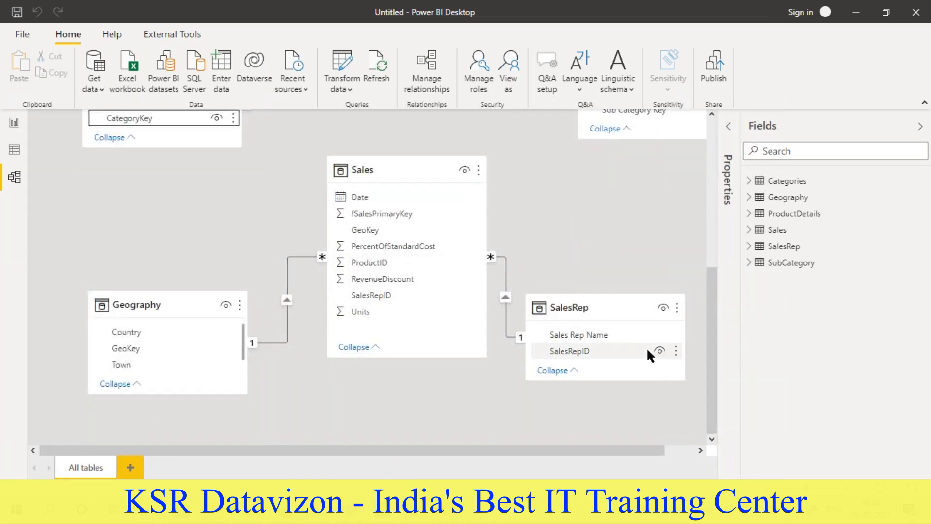
scroll(427, 194, up, 3)
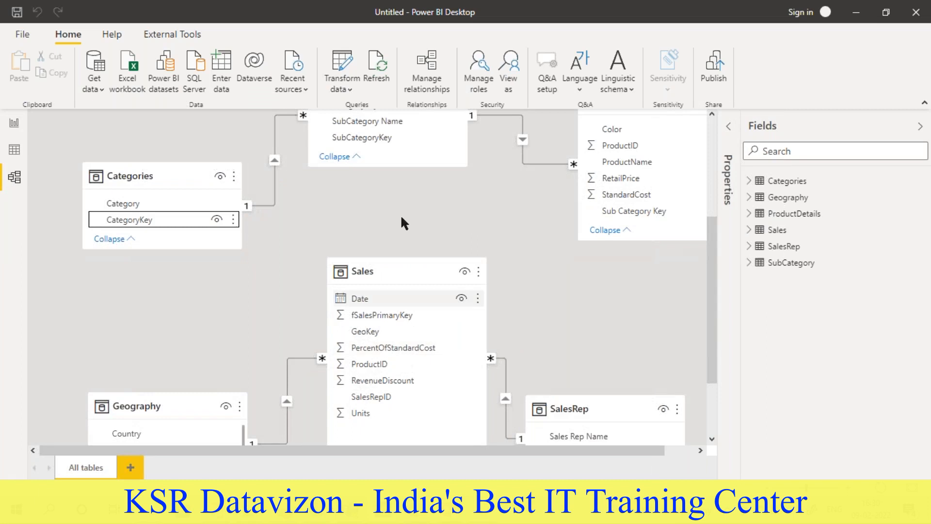
click(609, 147)
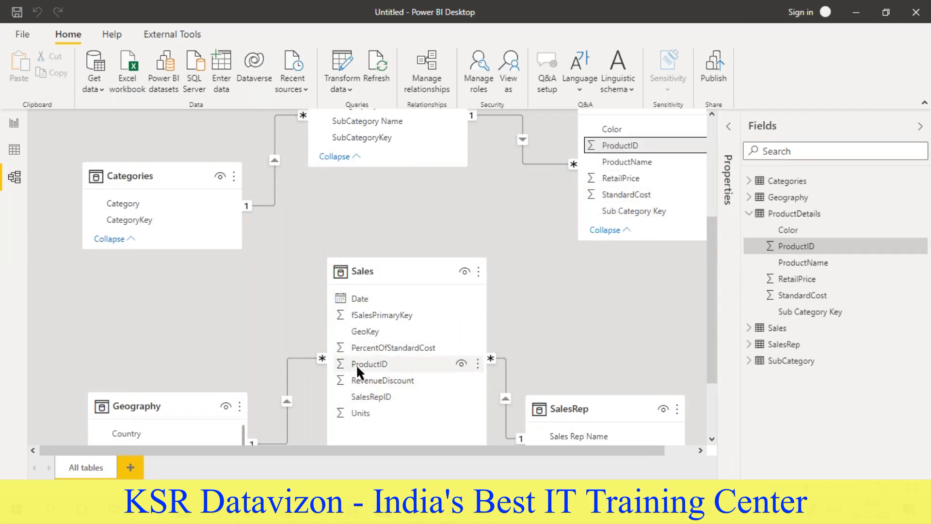
drag(356, 364, 386, 364)
scroll(288, 370, down, 3)
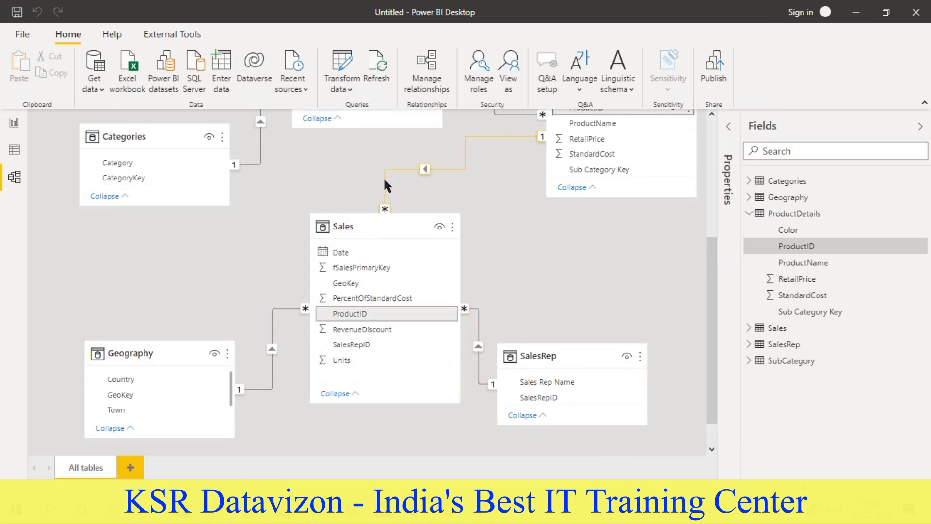
- Review the relationships linking Categories, SubCategory, ProductDetails, Geography and SalesRep to the Sales table
scroll(386, 184, up, 3)
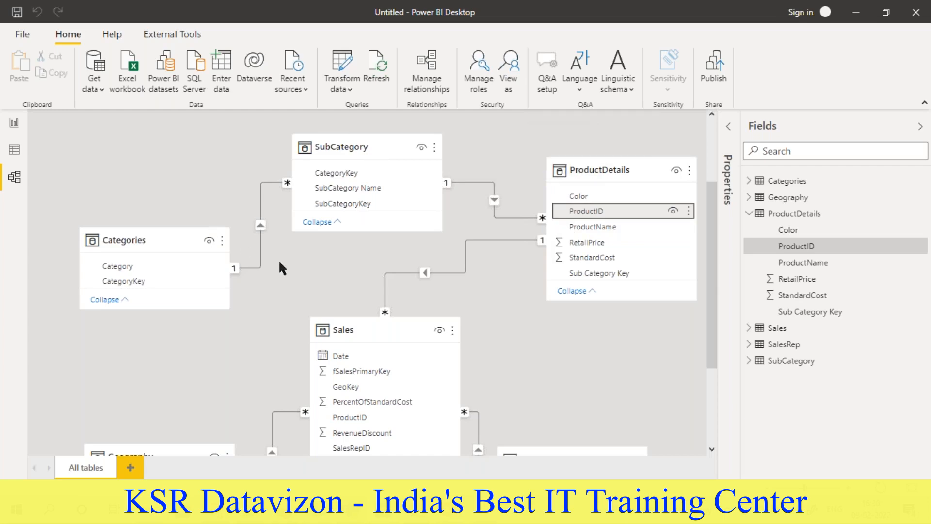
scroll(345, 285, down, 3)
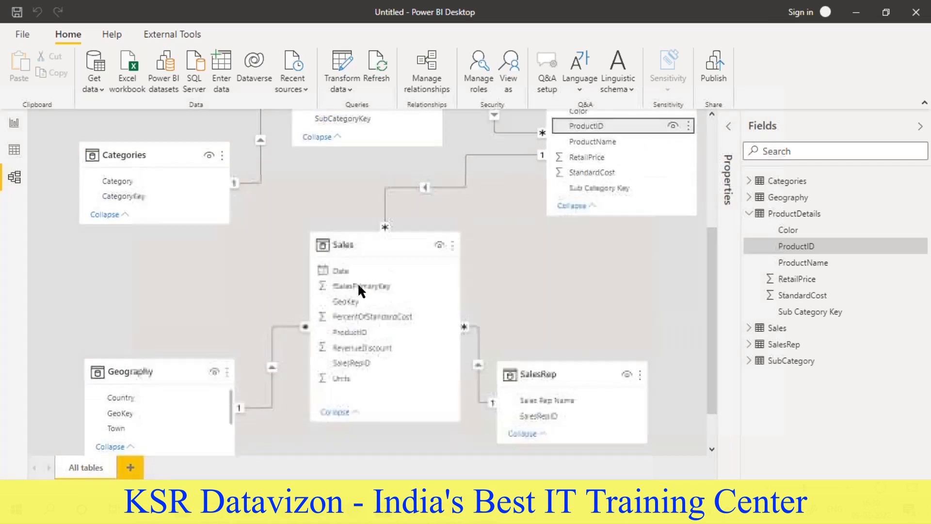
scroll(359, 287, up, 3)
scroll(358, 288, down, 3)
scroll(340, 272, up, 3)
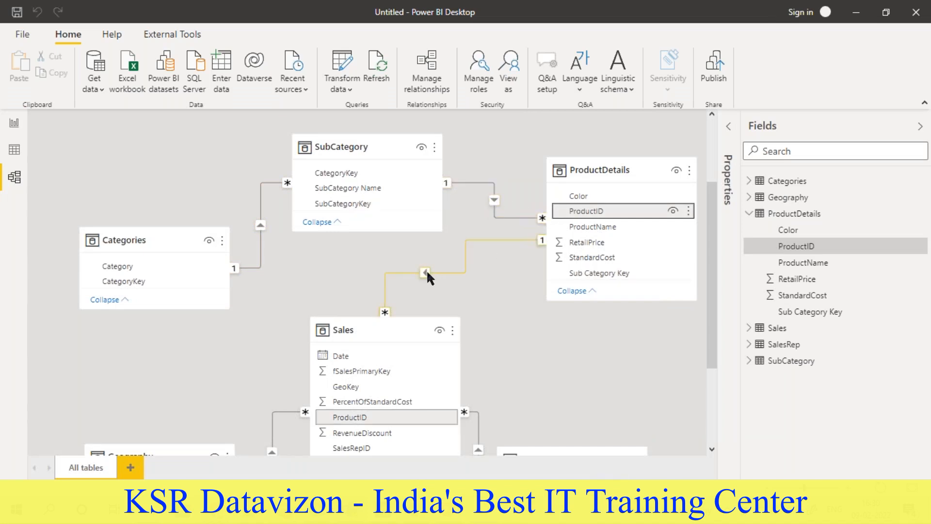
scroll(427, 269, down, 3)
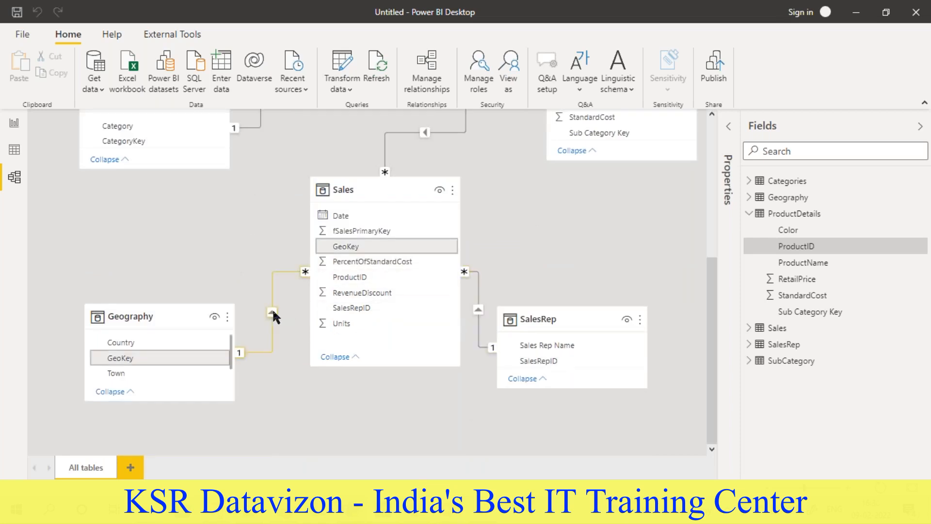
scroll(272, 307, up, 5)
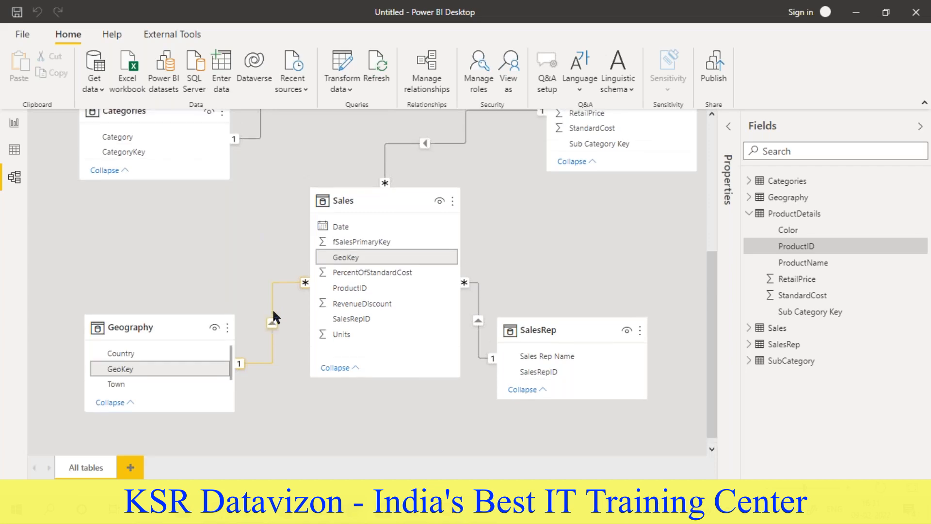
- Display the Categories table's data in Data view and collapse the Sales field list
click(14, 150)
click(852, 176)
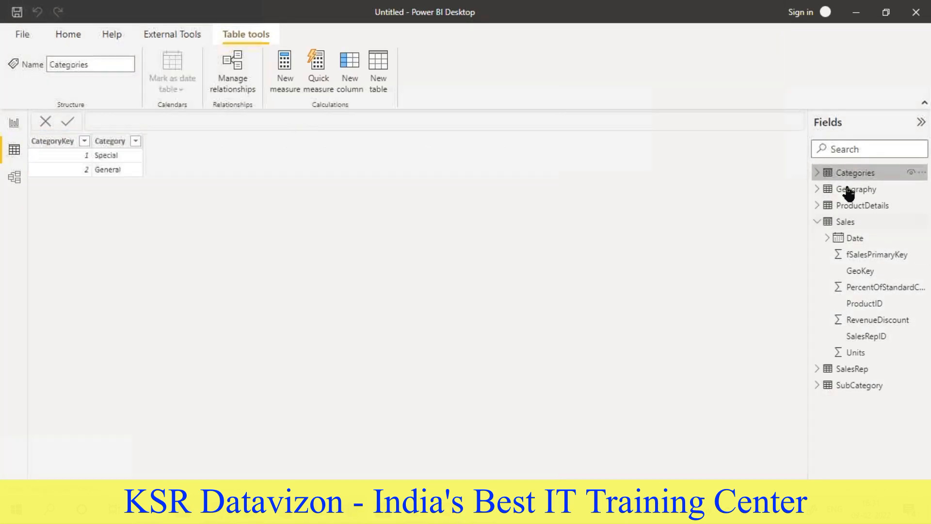
click(818, 222)
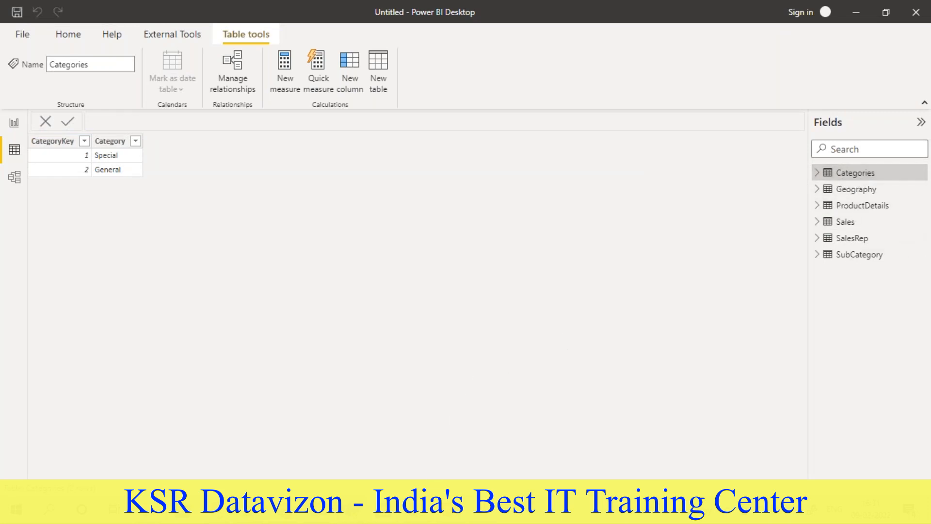
- Switch to the Word requirement document and read Tasks 2.2 to 2.4, including the Calendar table requirement for the data model
click(383, 509)
scroll(389, 336, up, 3)
scroll(389, 337, down, 4)
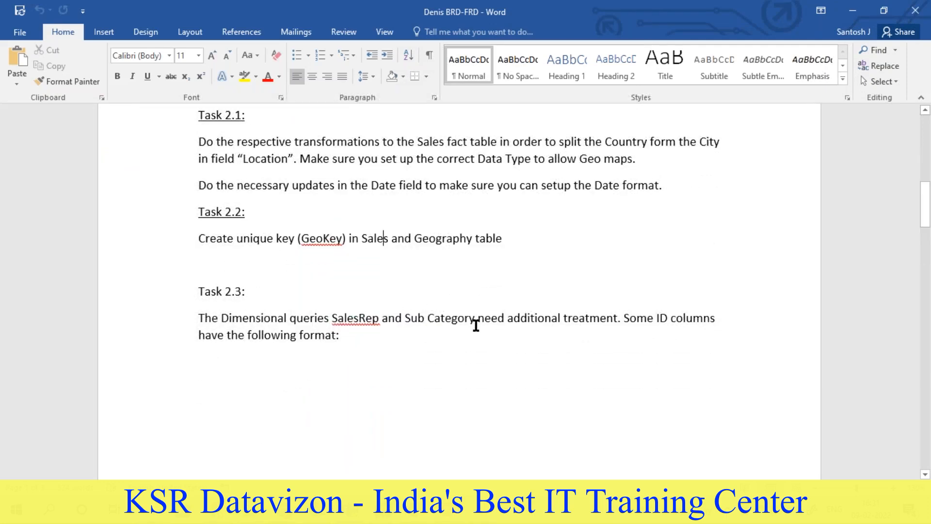
scroll(476, 326, down, 2)
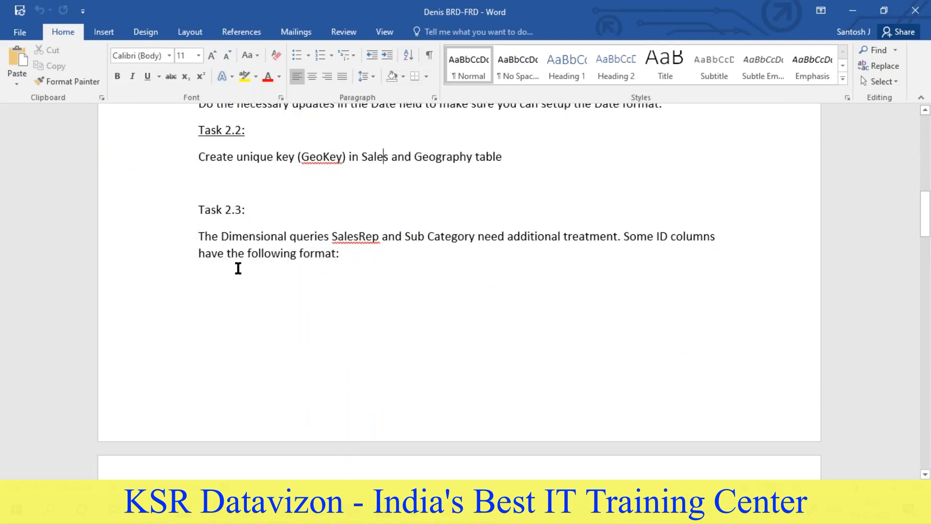
scroll(238, 269, down, 5)
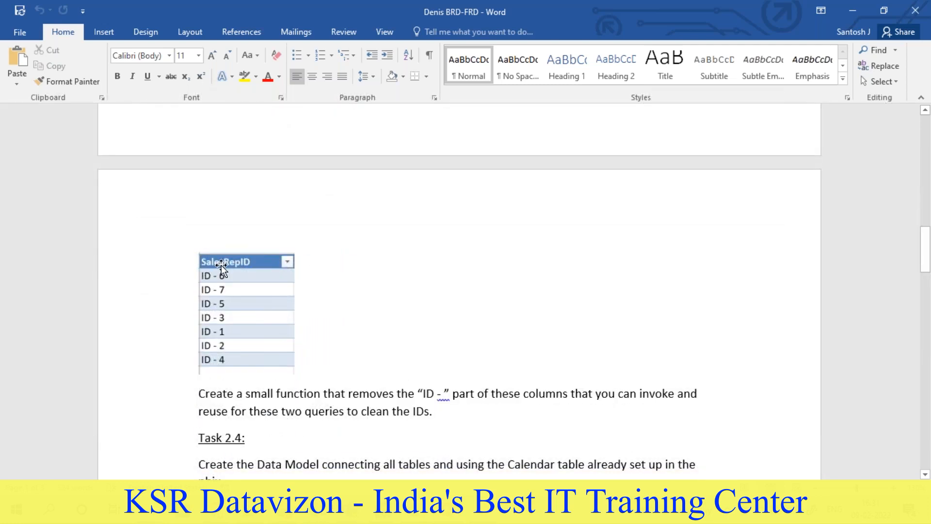
scroll(221, 265, down, 4)
drag(198, 260, 567, 264)
click(431, 261)
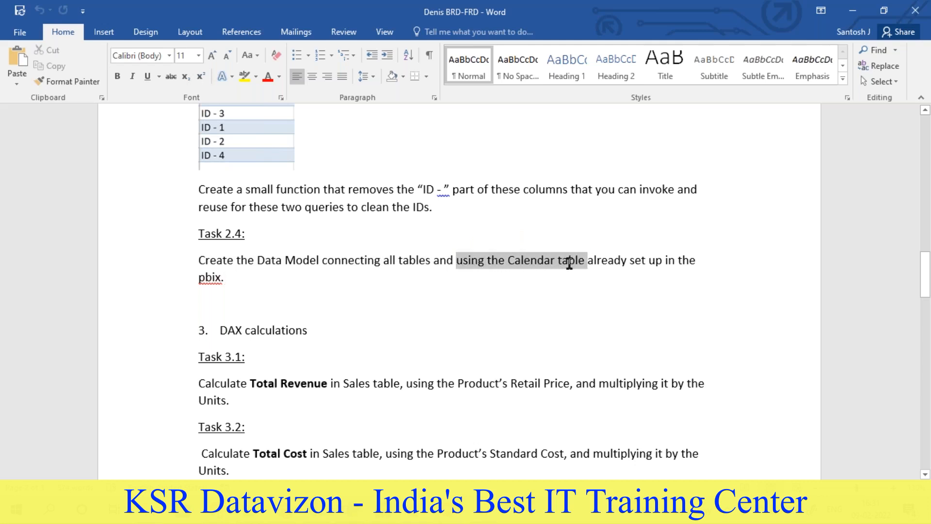
click(590, 304)
- Switch to Power BI Desktop and display the Sales table's data in Data view
click(448, 509)
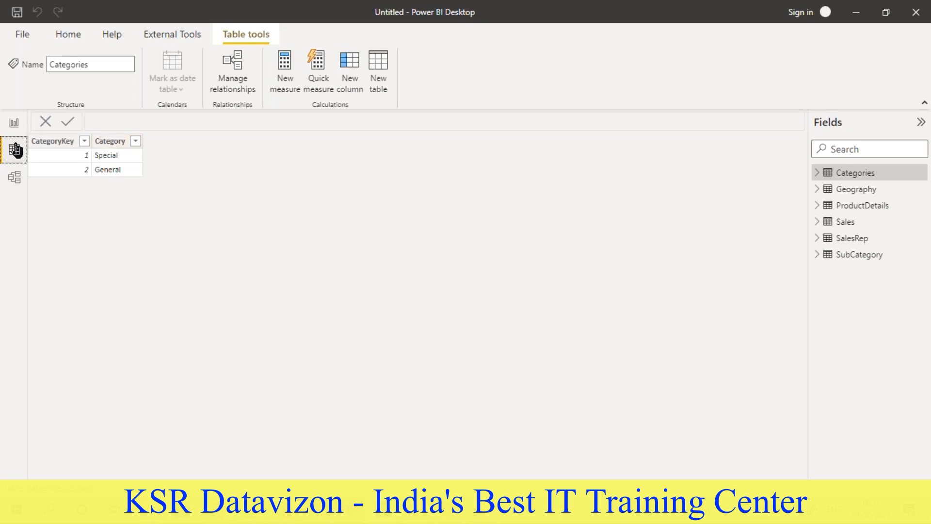
click(14, 122)
click(14, 150)
click(844, 222)
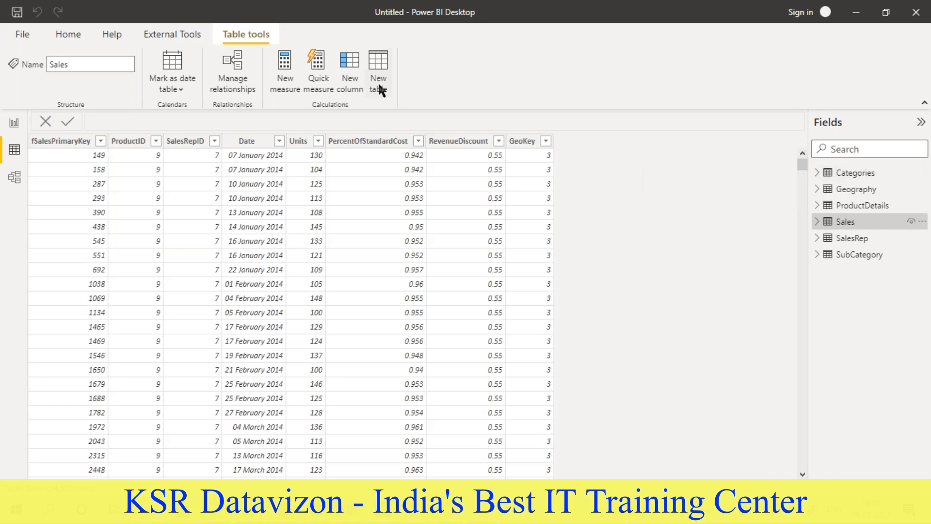
- Start a new DAX calculated table and name it DateMaster in its formula
click(375, 57)
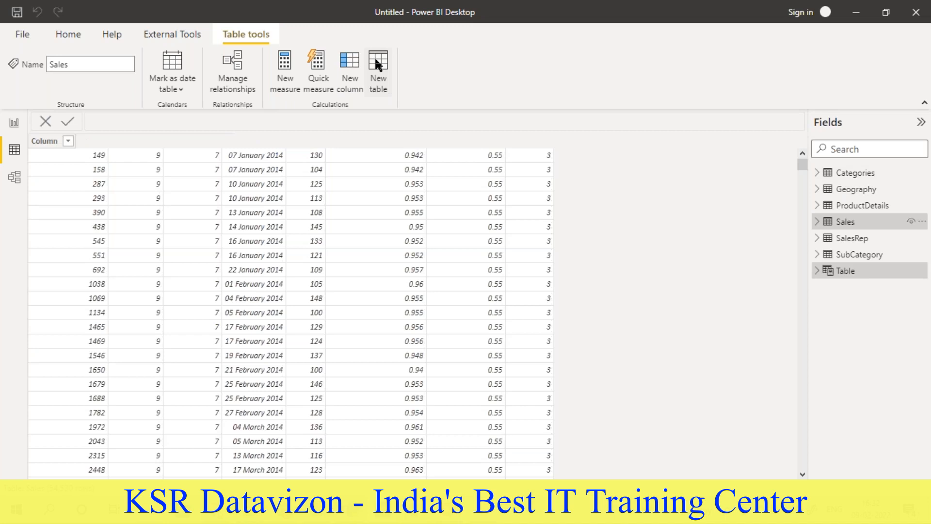
click(101, 121)
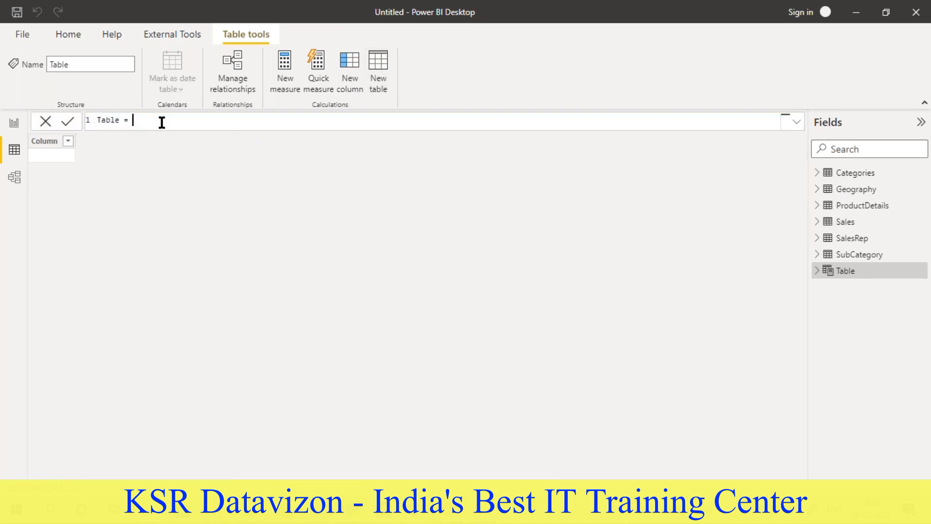
scroll(162, 122, up, 4)
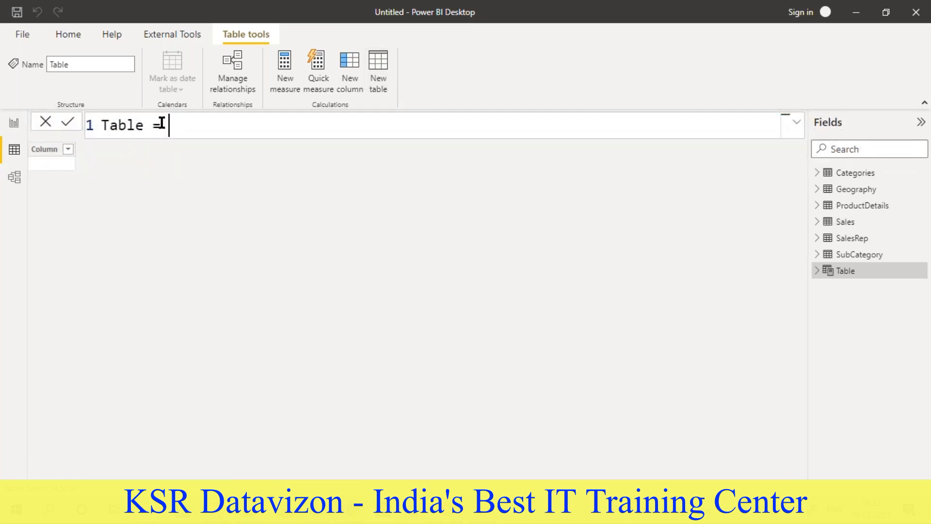
double_click(119, 124)
text(Date)
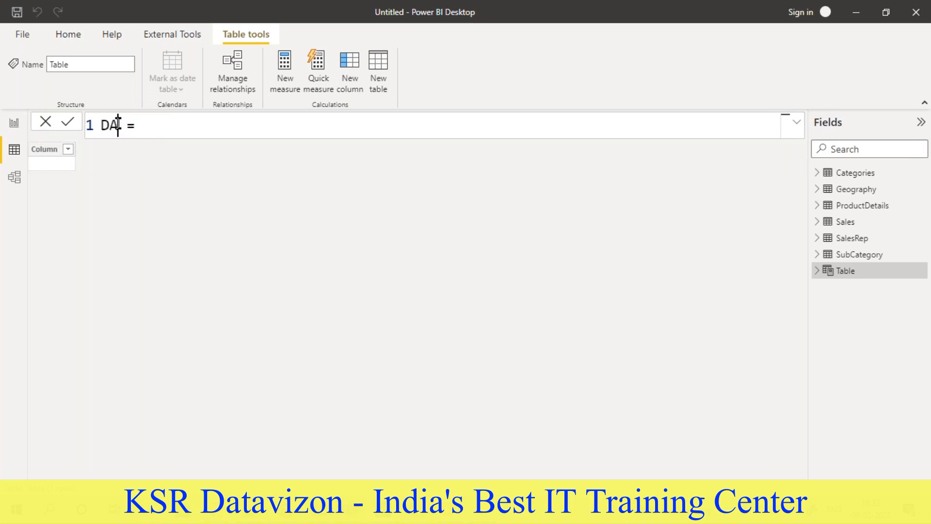
key(BackSpace)
key(BackSpace)
key(BackSpace)
text(ateMaster)
click(221, 124)
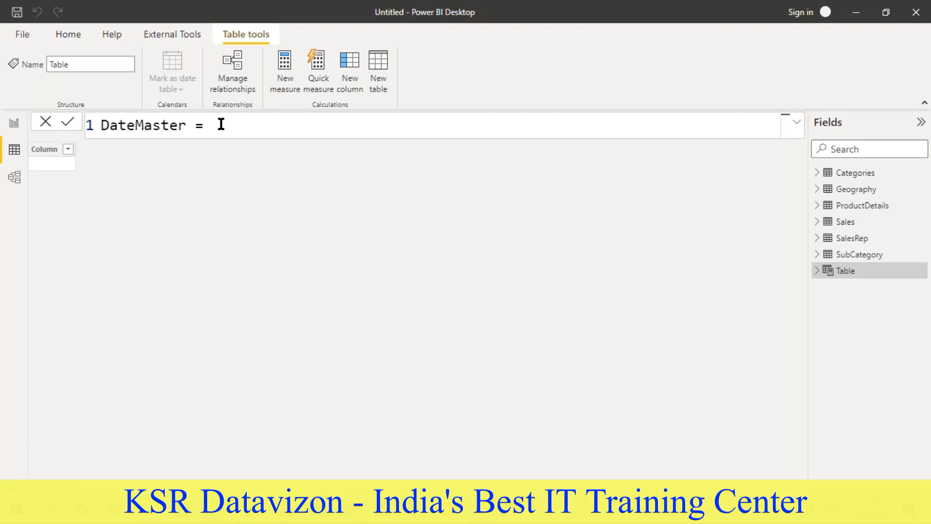
- Begin the DateMaster expression with the CALENDAR function, using FIRSTDATE(Sales[Date]) as the start date
text(ca)
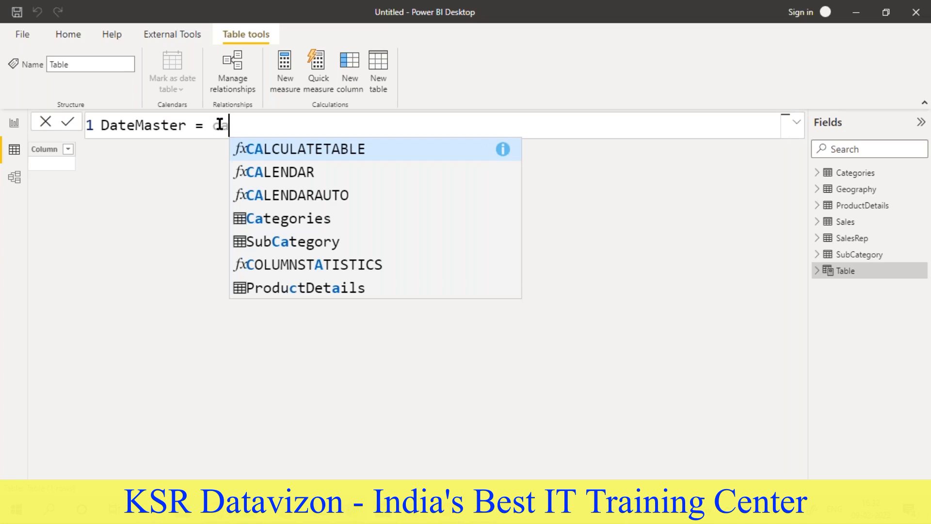
click(262, 171)
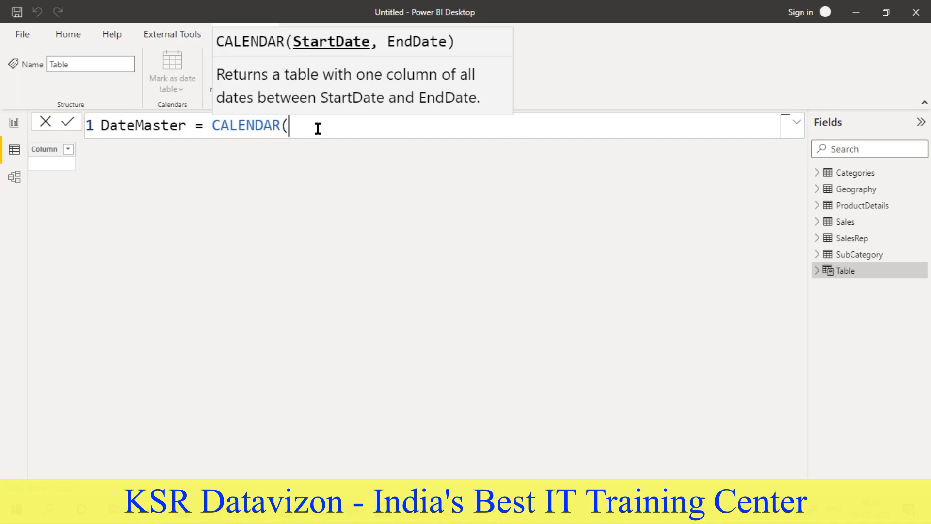
text(dat)
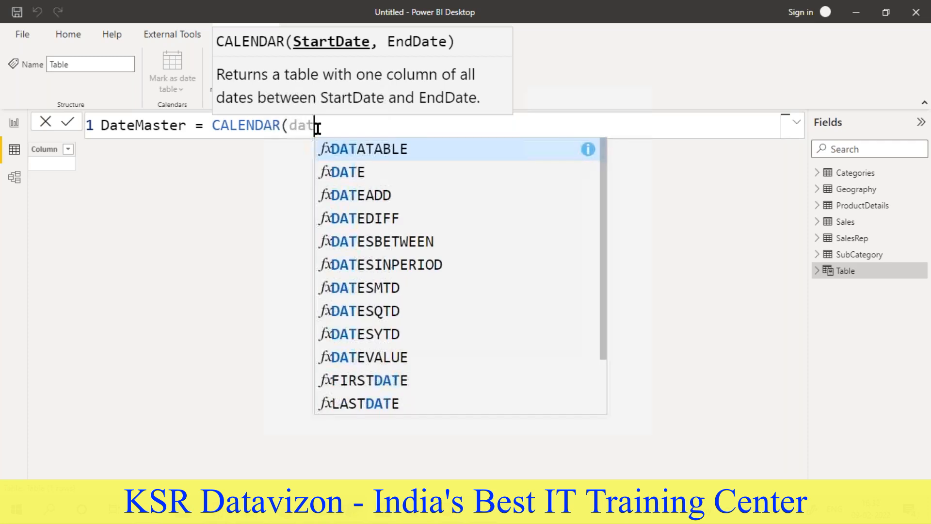
key(BackSpace)
key(BackSpace)
key(BackSpace)
text(firs)
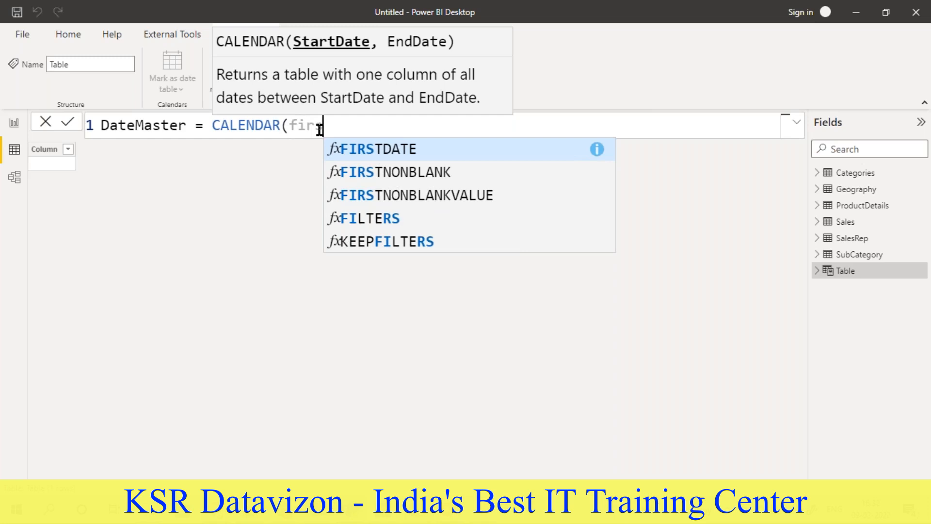
click(350, 151)
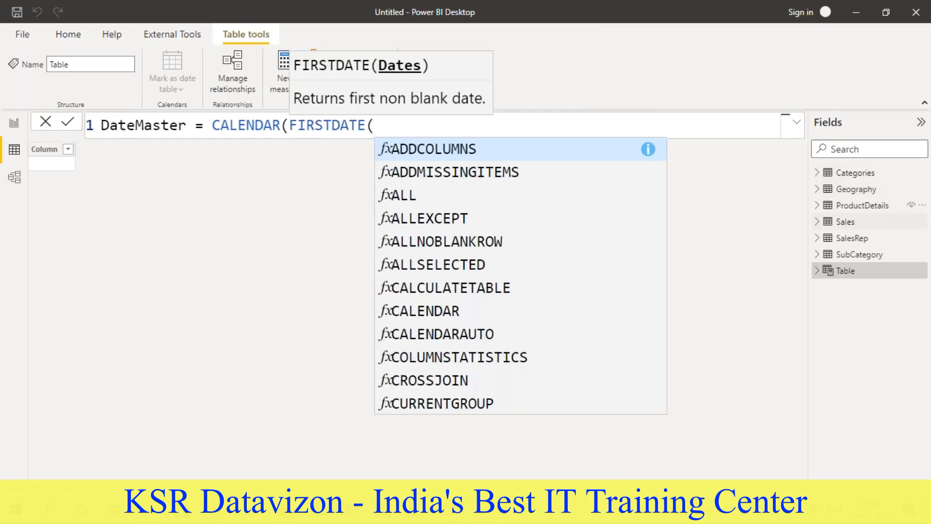
text(sales)
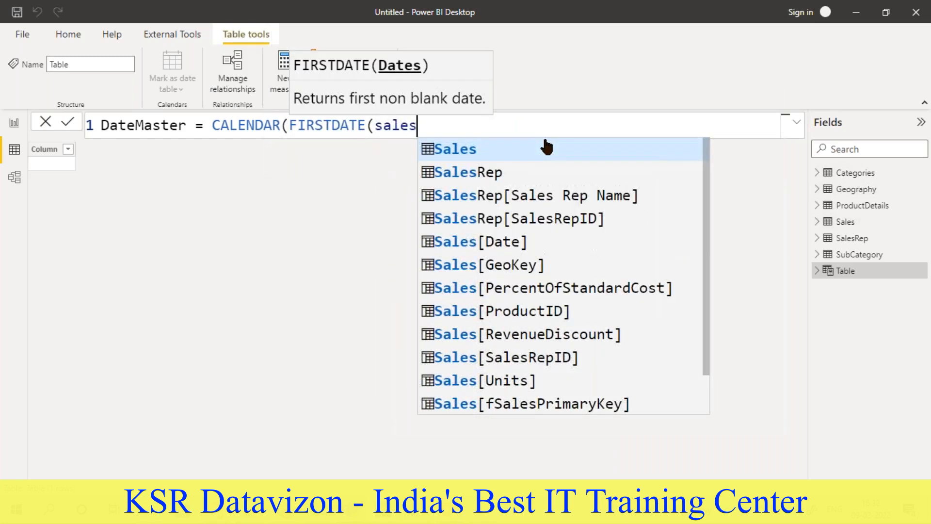
click(464, 242)
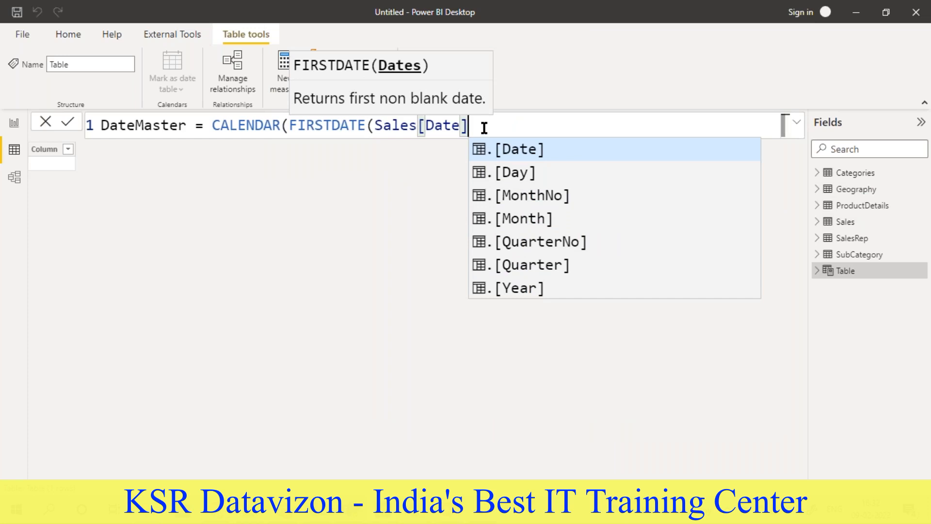
text())
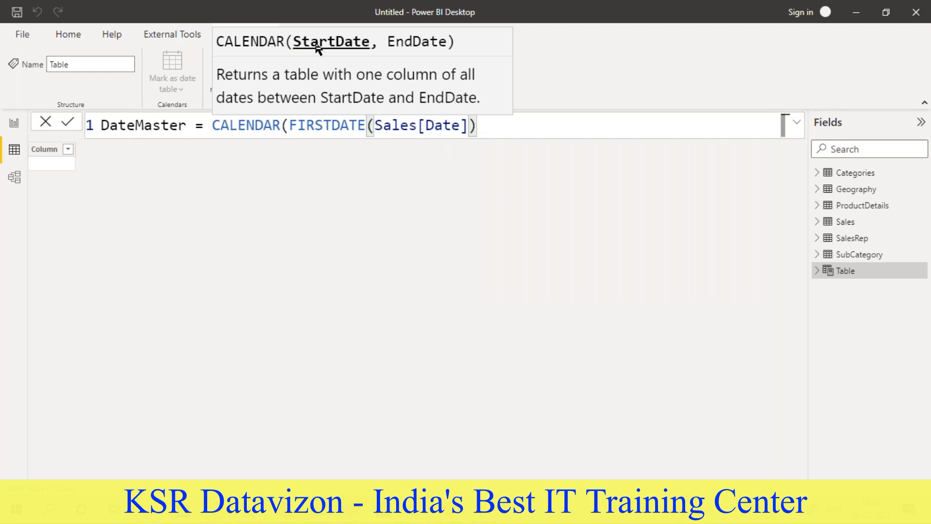
- Add LASTDATE(Sales[Date]) as the end date argument of the CALENDAR function
text(, last)
click(573, 153)
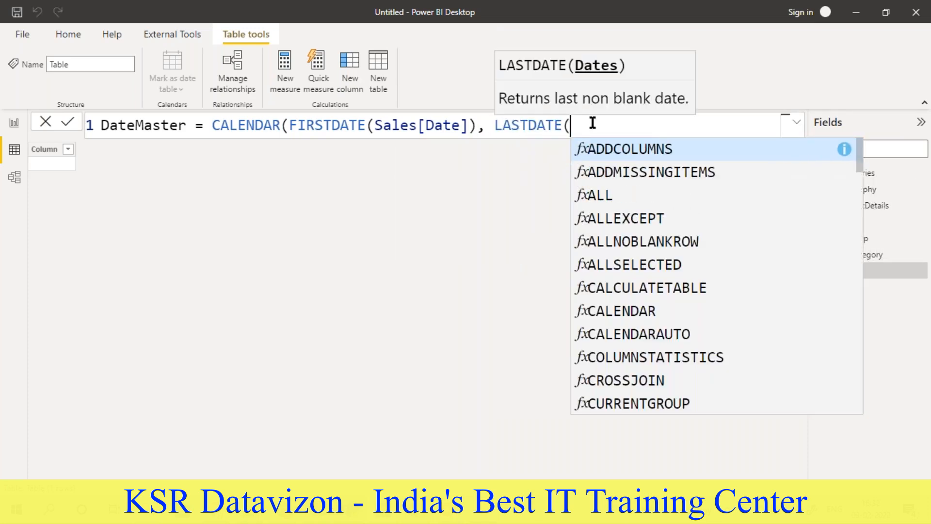
text(sales)
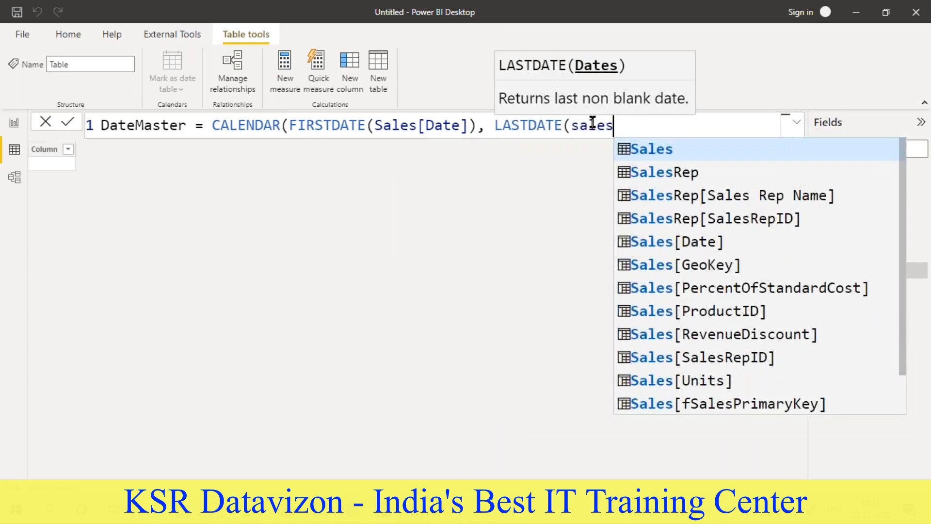
click(686, 241)
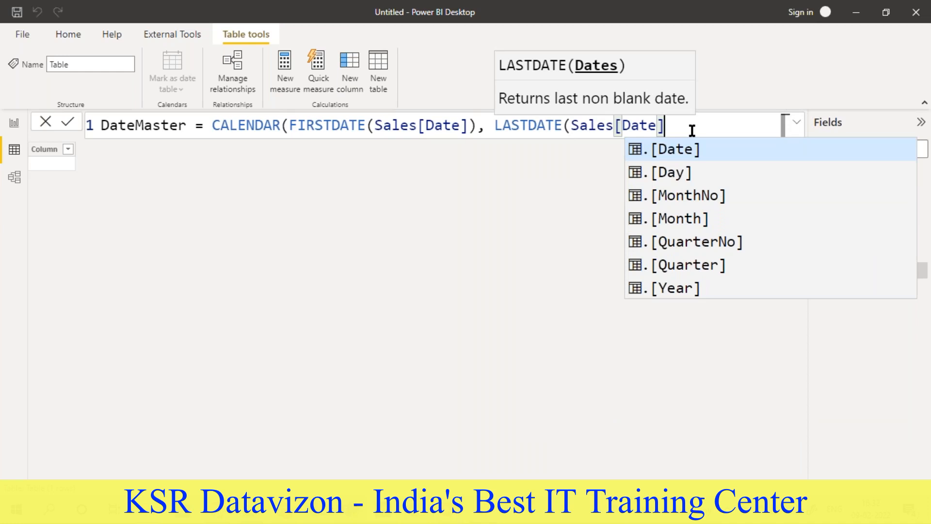
text())
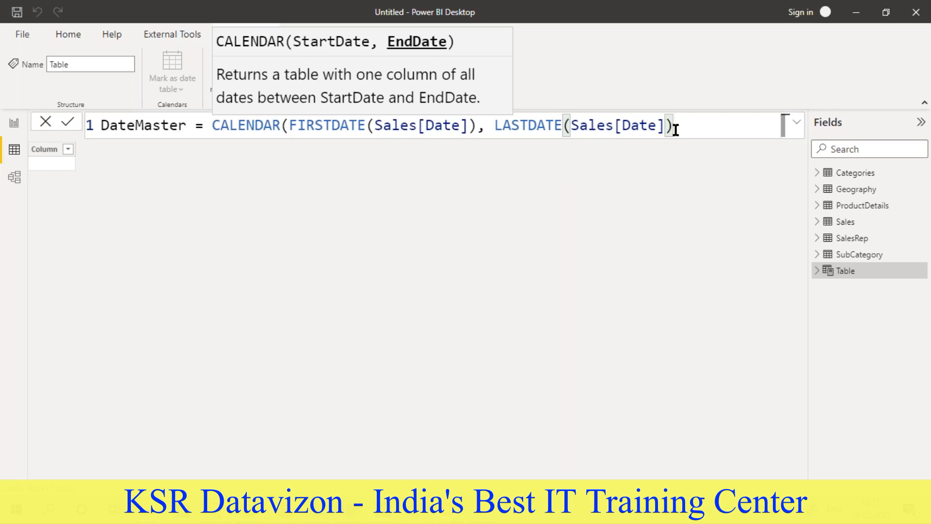
- Commit the DateMaster calendar formula and check the first and last dates of the table
key(Return)
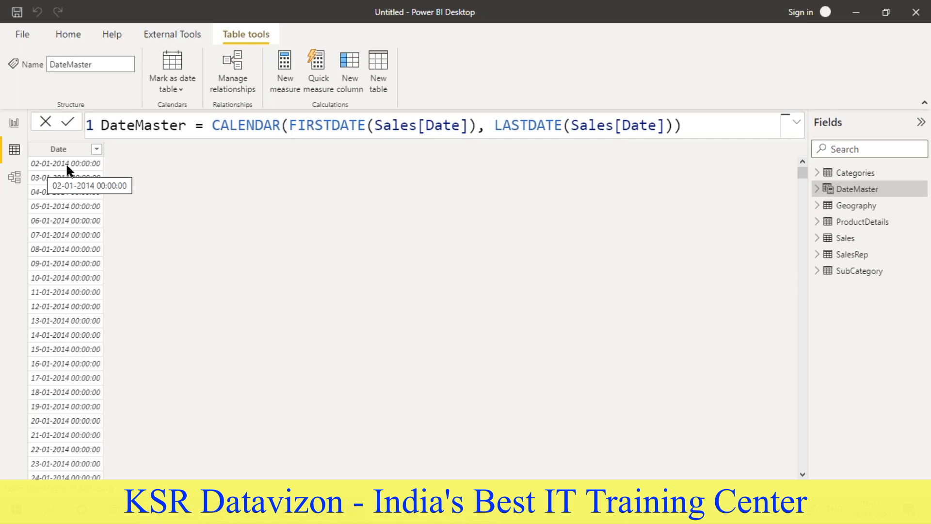
drag(804, 174, 803, 464)
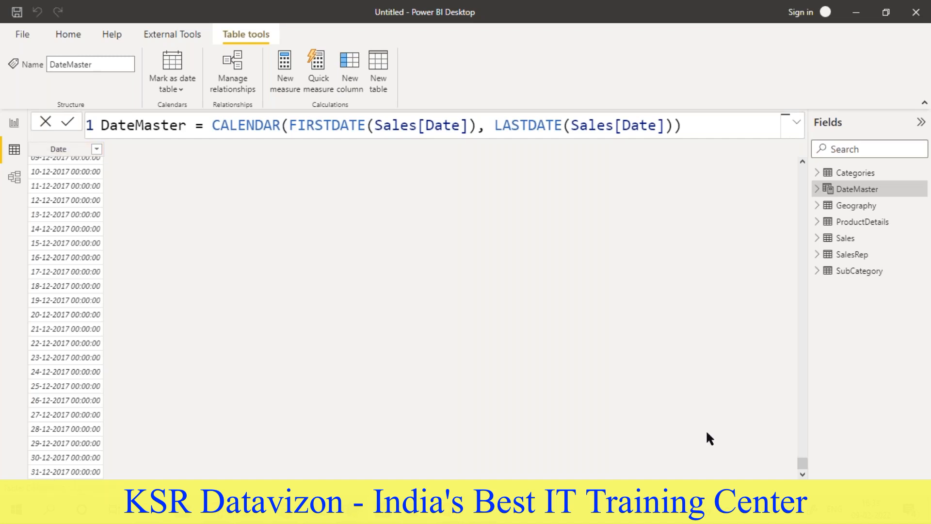
drag(802, 465, 801, 167)
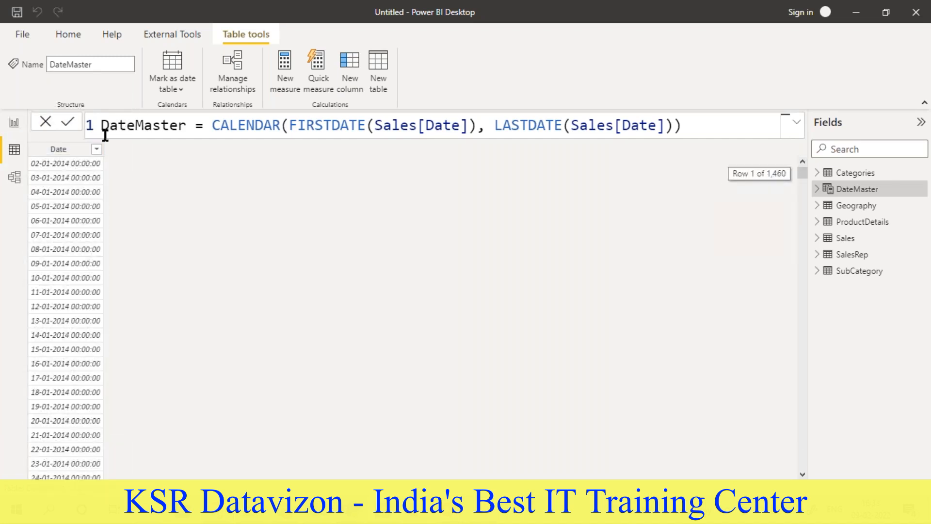
- Set the display format of the DateMaster table's Date column to Short Date
click(72, 150)
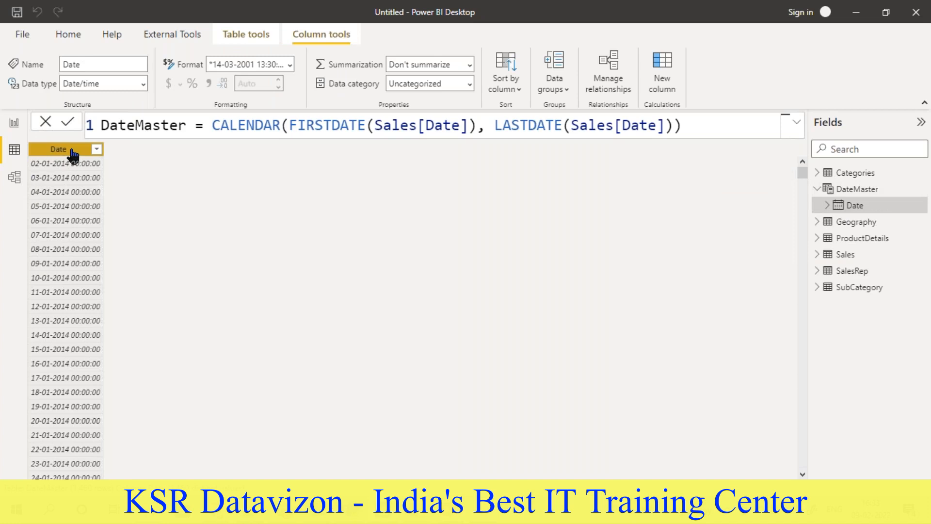
click(292, 64)
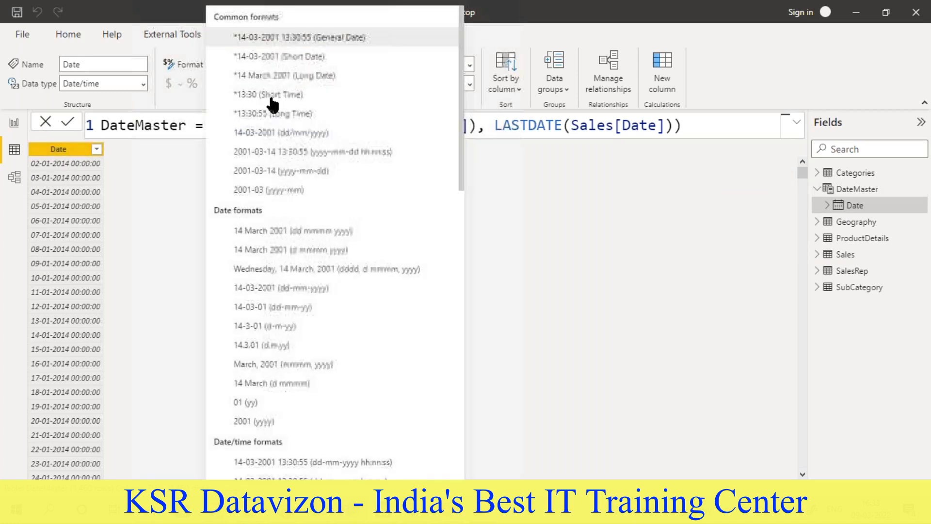
click(265, 57)
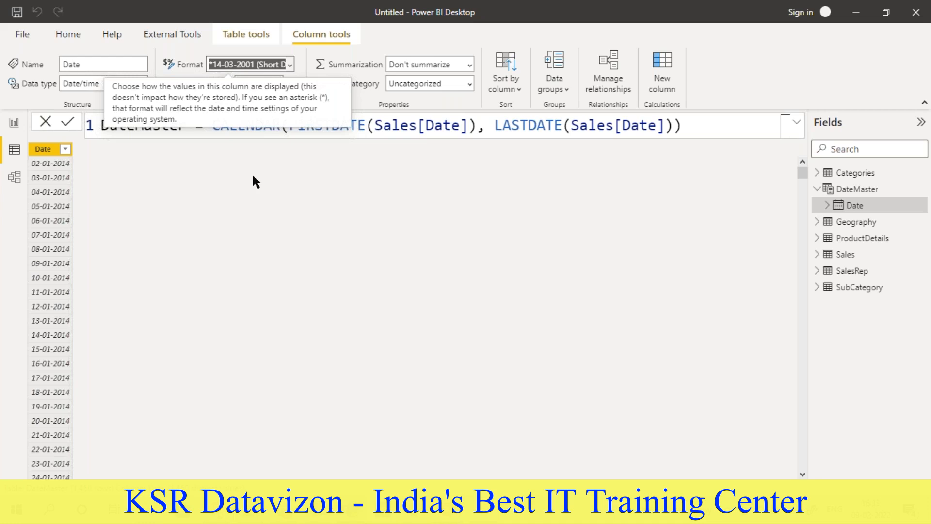
click(43, 154)
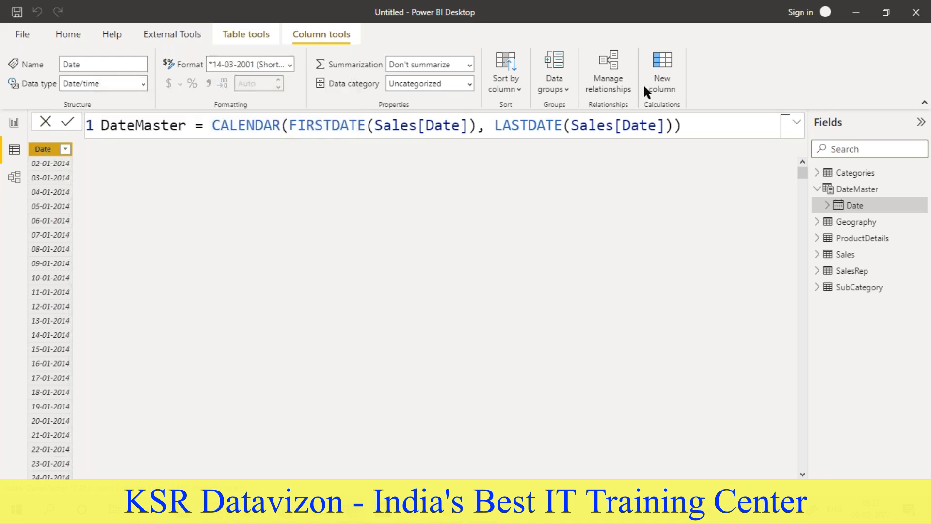
- Add a calculated column to DateMaster with the formula Year = Year(DateMaster[Date])
click(662, 61)
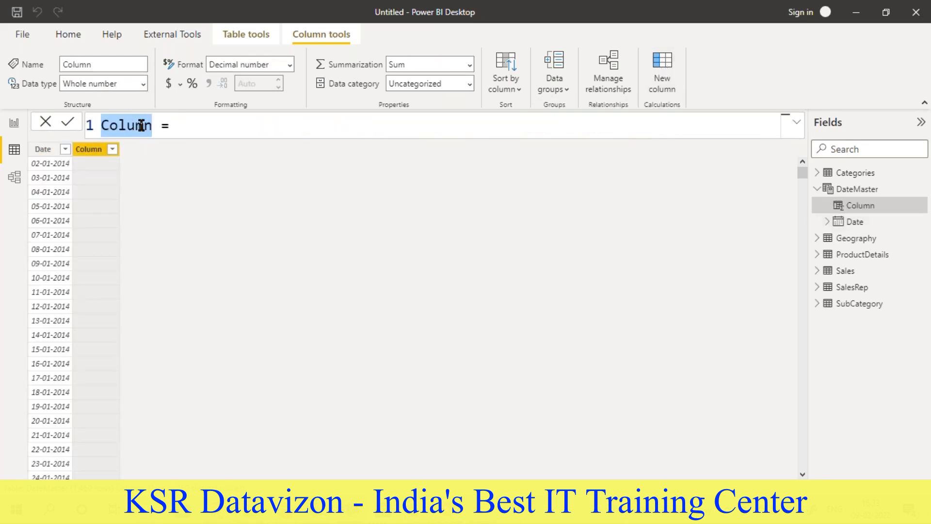
text(Year = )
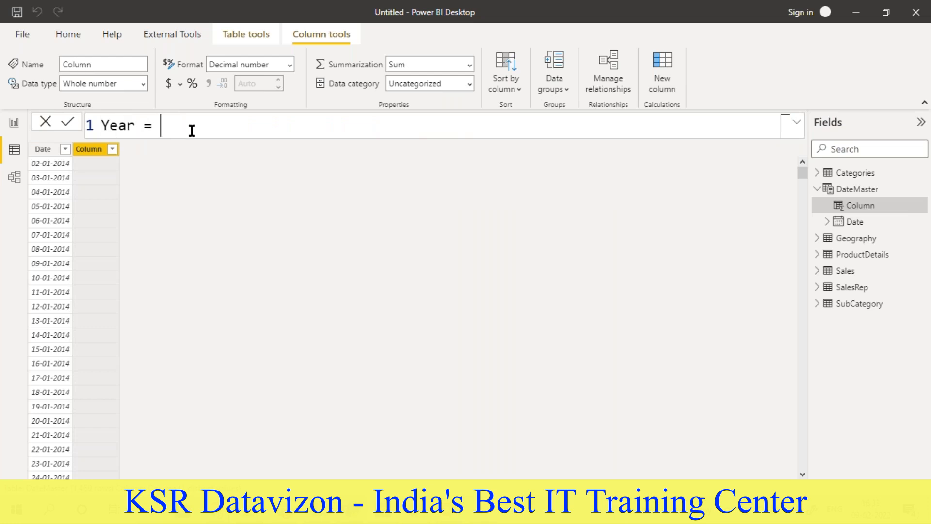
text(Year)
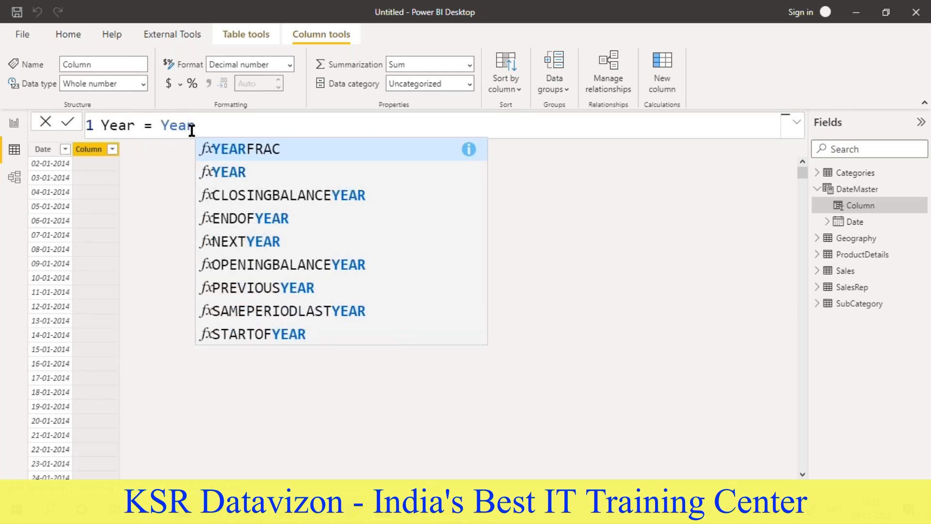
text((datemas)
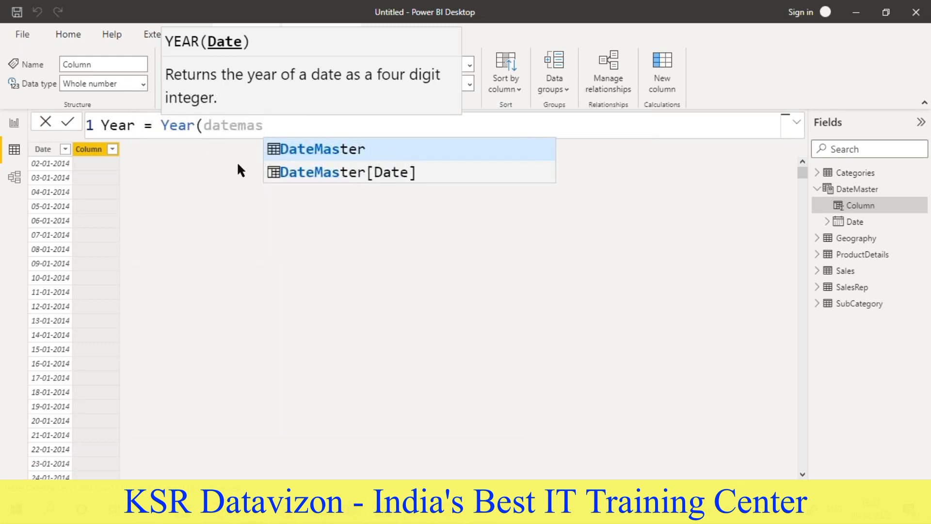
click(340, 172)
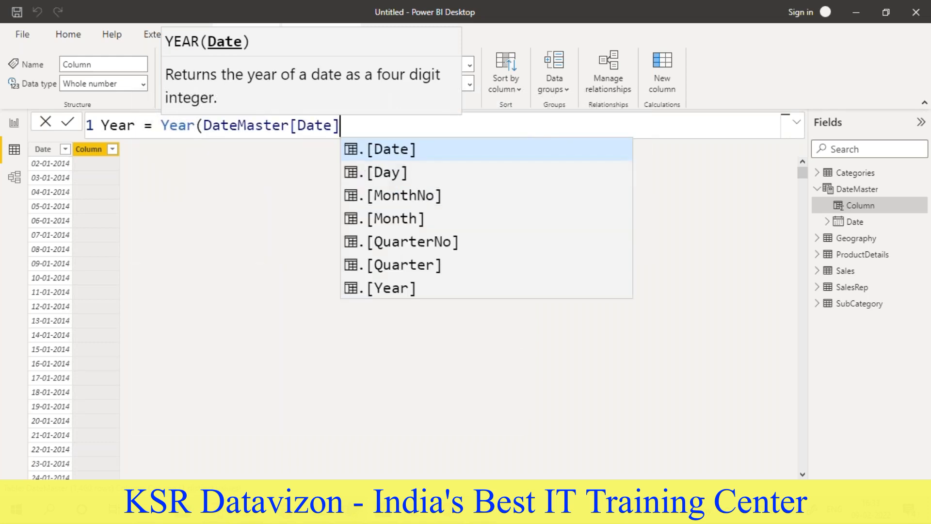
text())
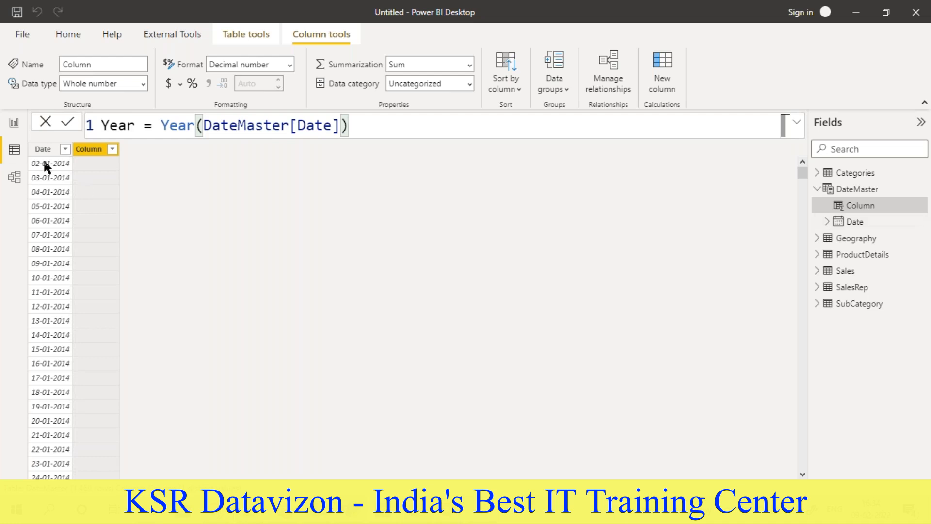
key(Return)
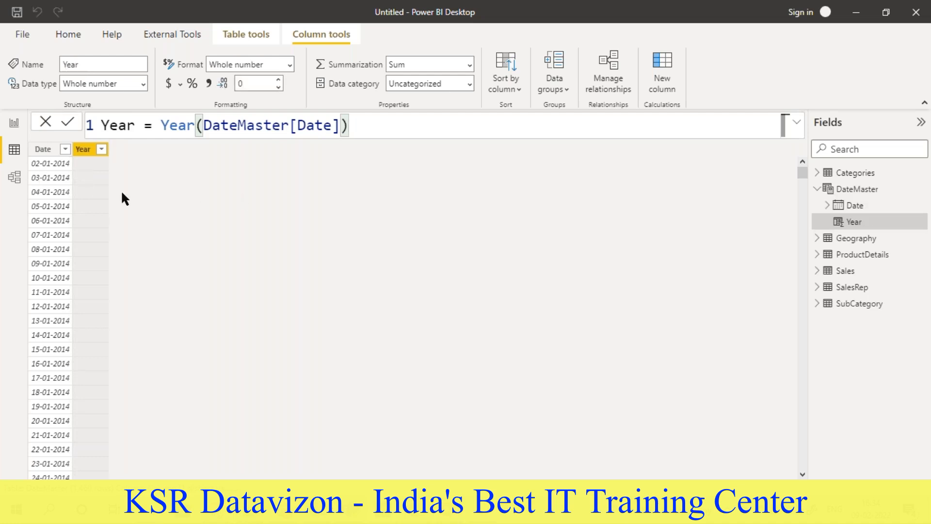
- Add a calculated column to DateMaster with the formula Month = month(DateMaster[Date])
click(663, 68)
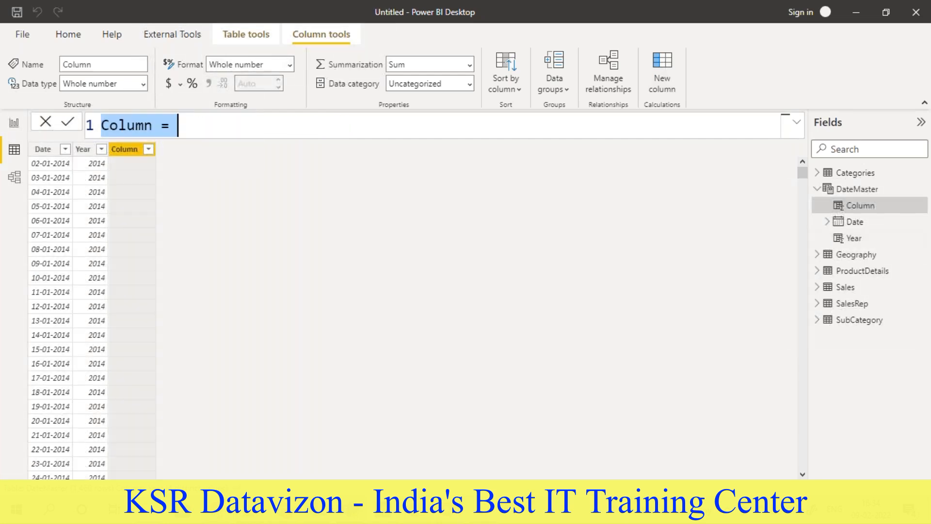
click(127, 128)
double_click(127, 129)
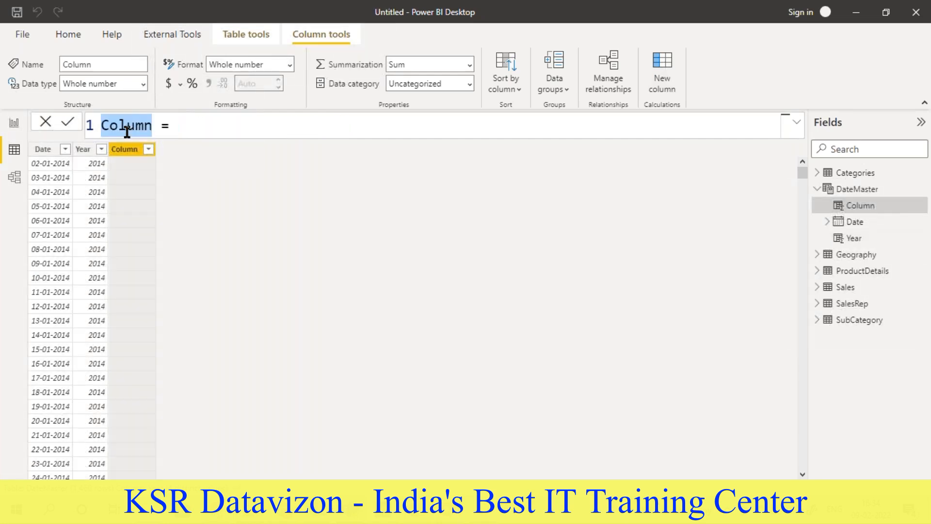
text(Month)
click(184, 129)
text(month)
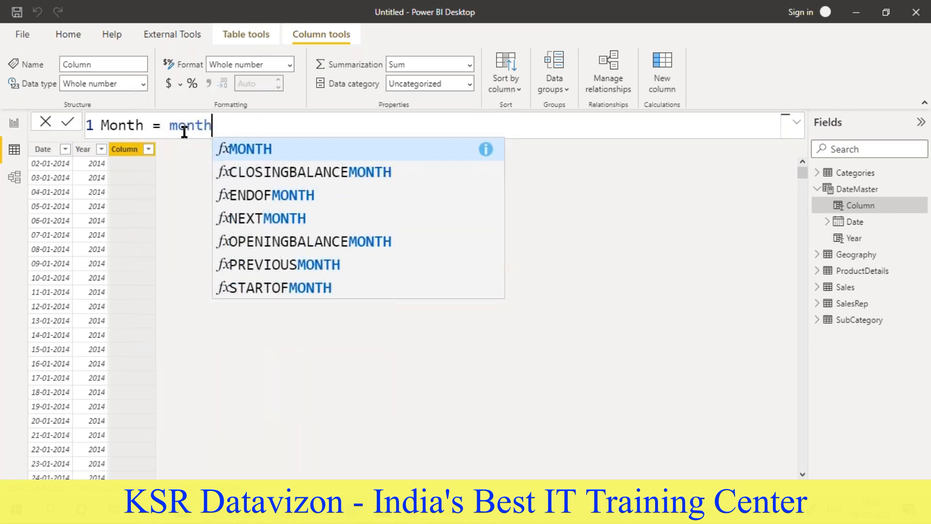
text((datemas)
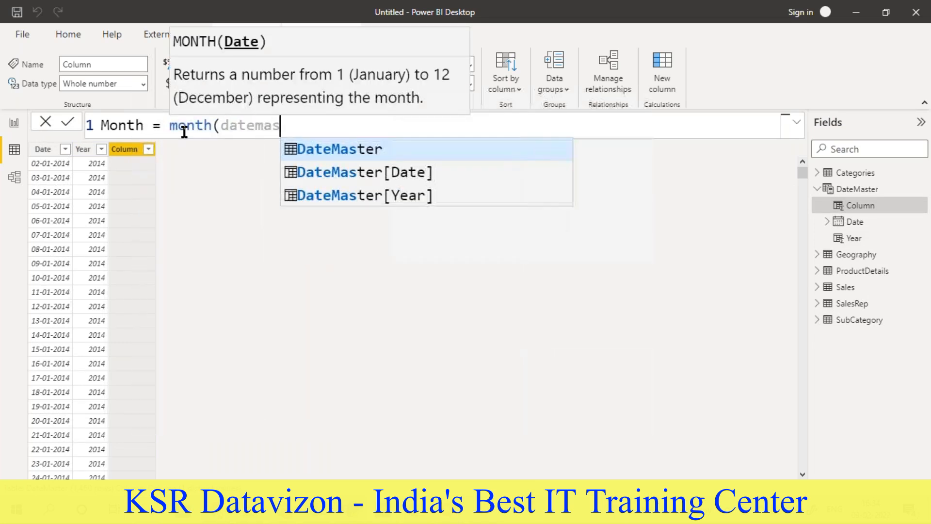
double_click(316, 175)
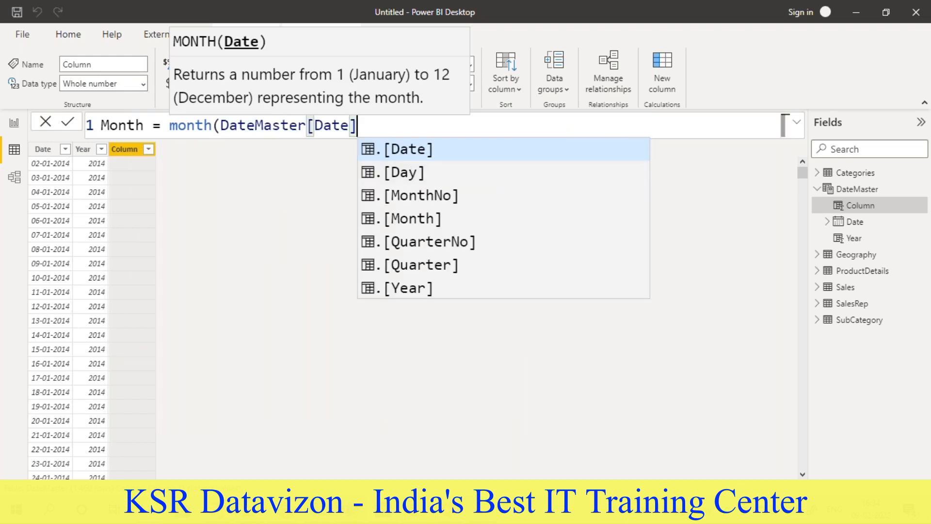
text(()
key(BackSpace)
text())
key(Return)
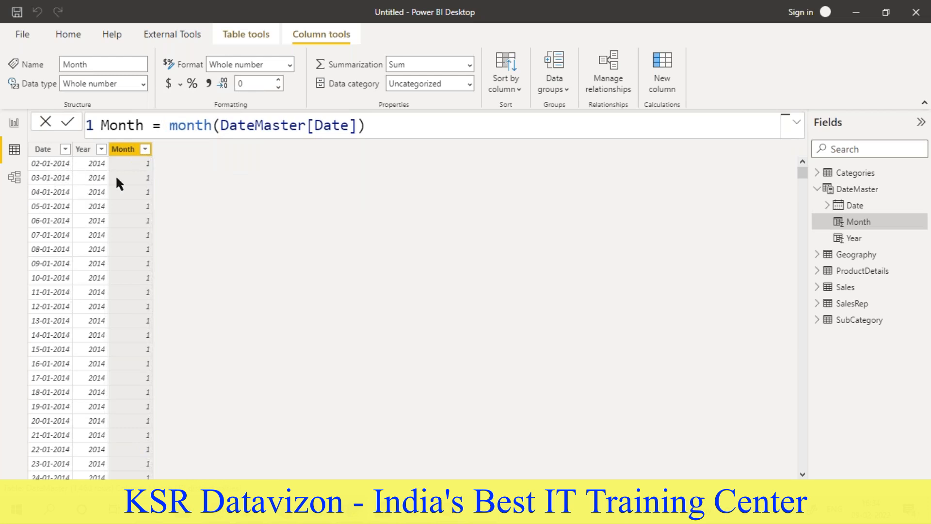
- Start another calculated column in DateMaster and name it Month Name in its formula
click(662, 67)
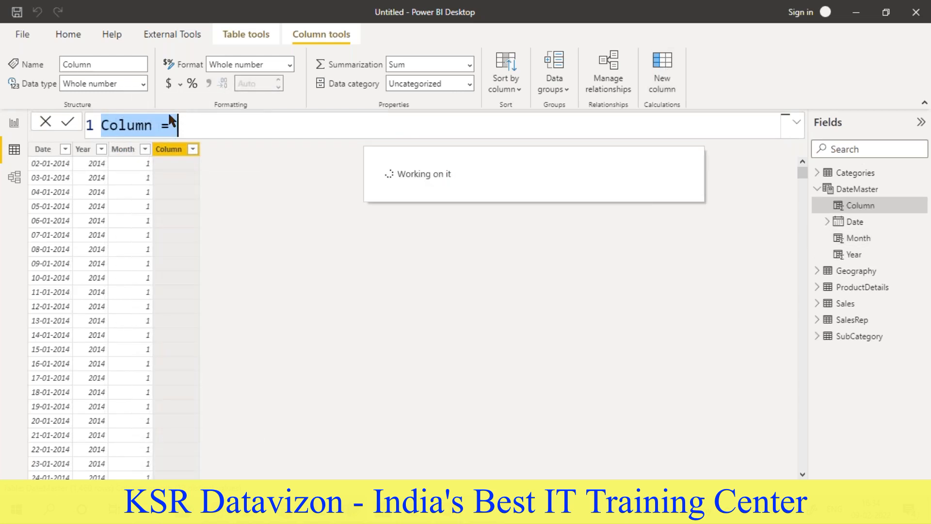
double_click(123, 125)
text(Month Name)
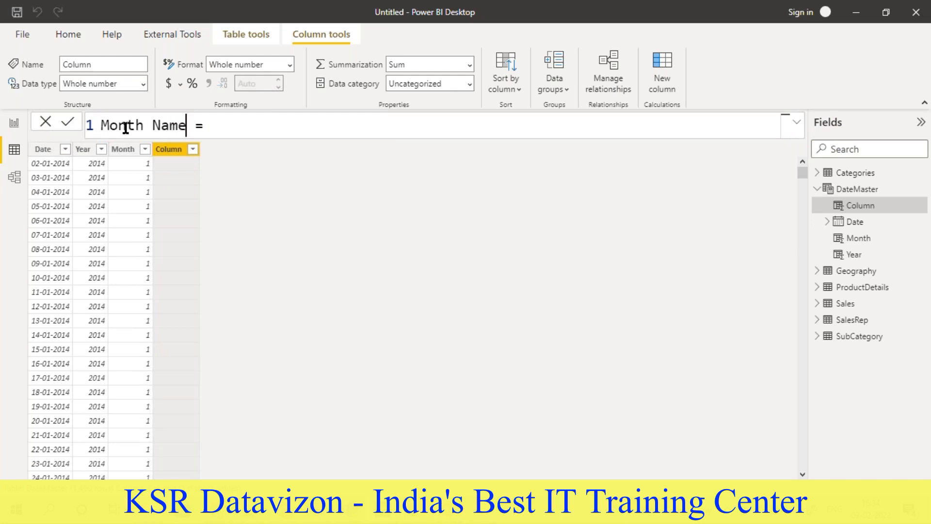
- Define the Month Name column as FORMAT(DateMaster[Date], "MMMM")
click(224, 131)
text(for)
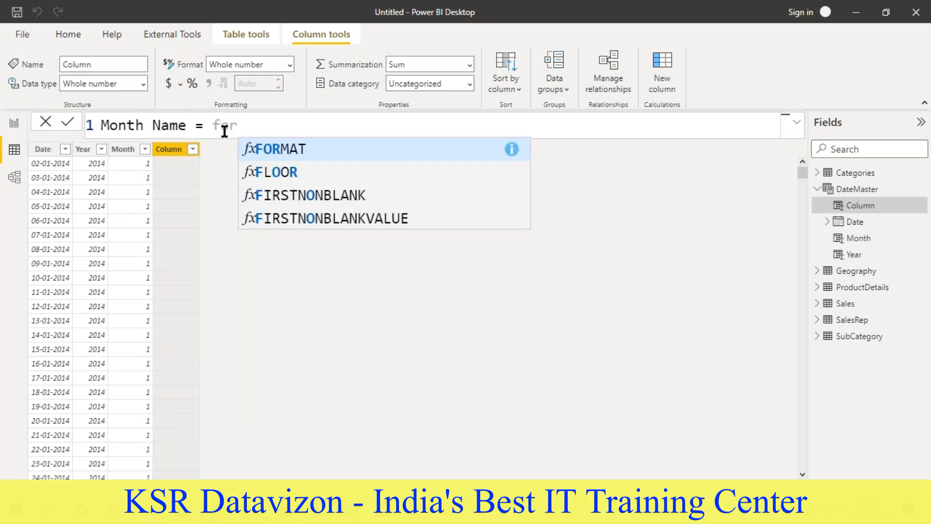
key(Tab)
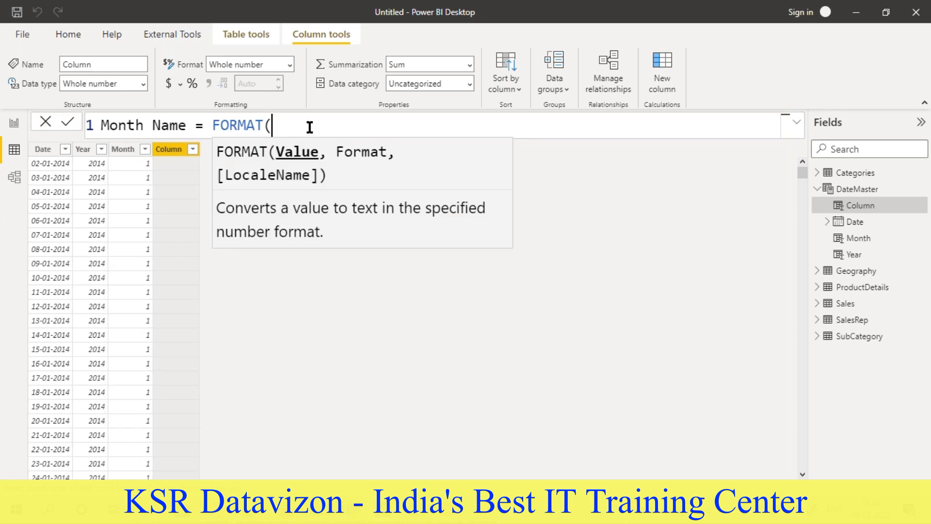
text(datm)
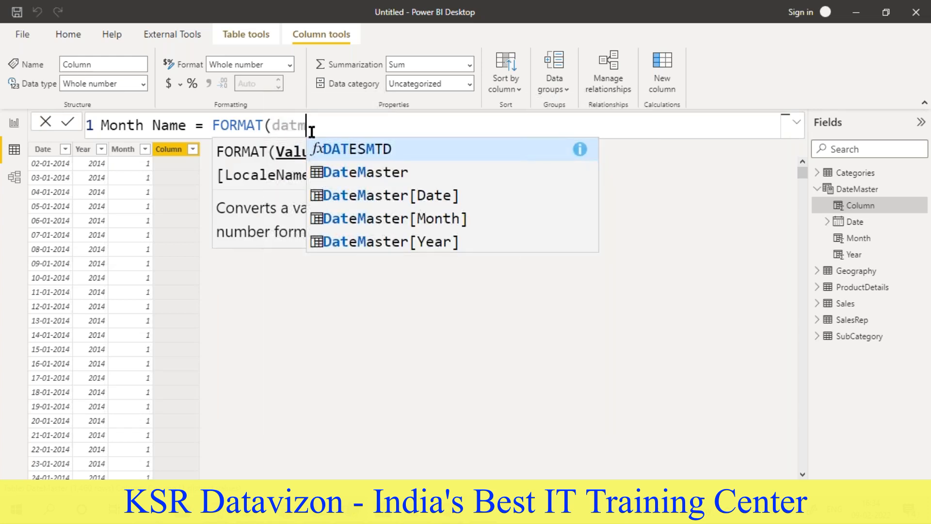
click(344, 195)
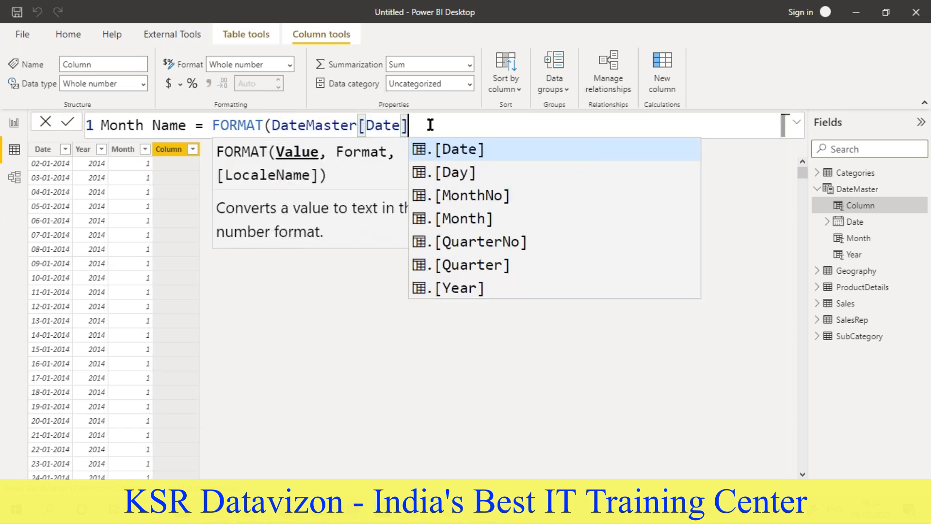
text(, "M)
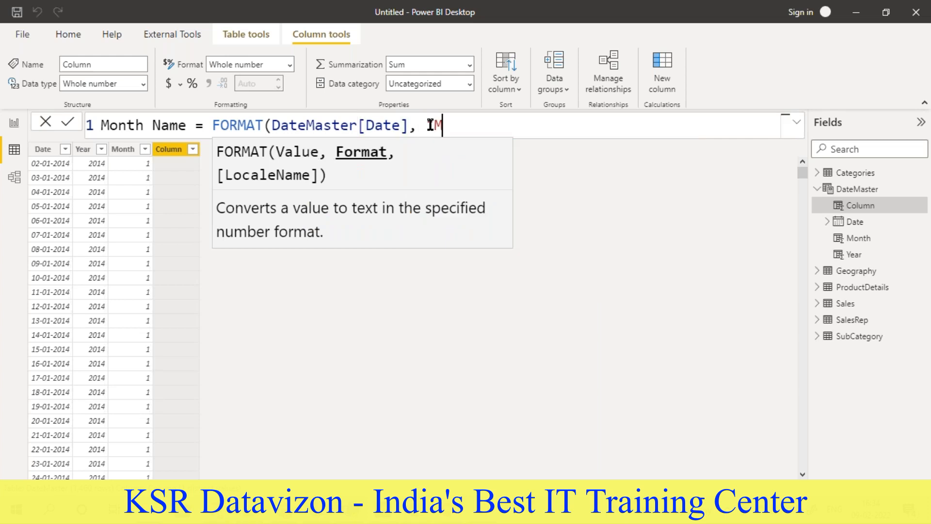
text(MMM"))
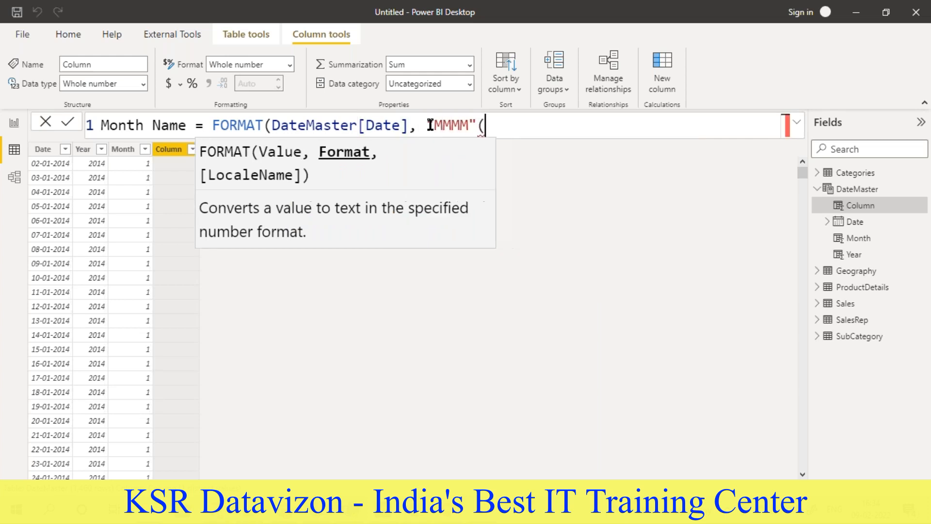
key(Return)
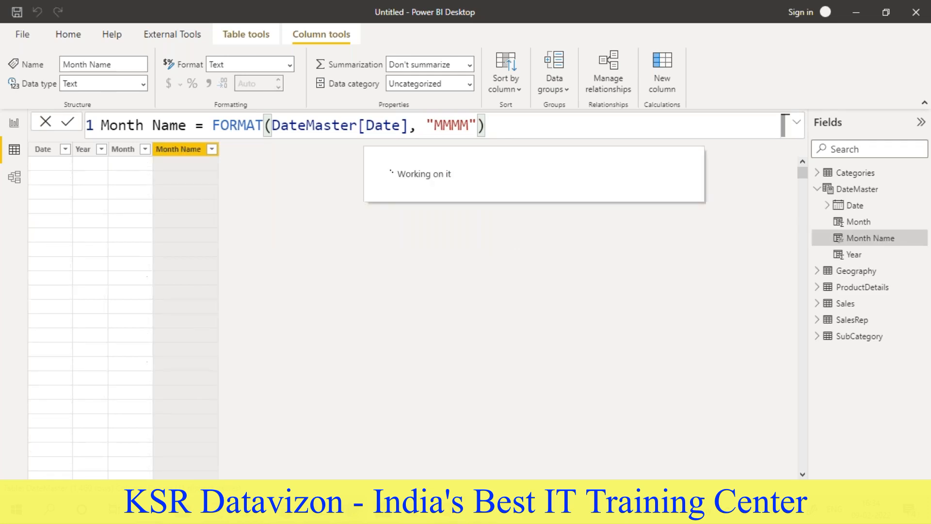
- Shorten the format code in the Month Name formula to "MMM" and show the column's list of distinct values
scroll(171, 214, down, 5)
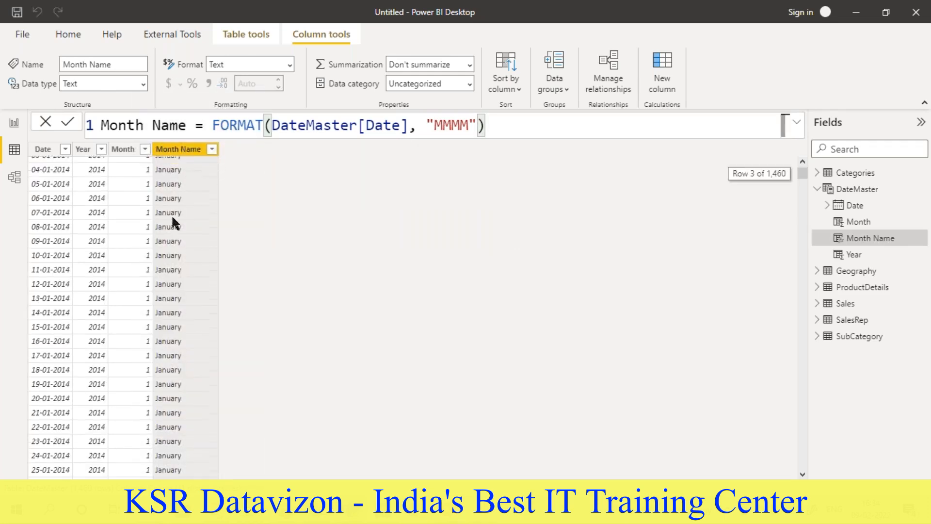
scroll(174, 236, up, 5)
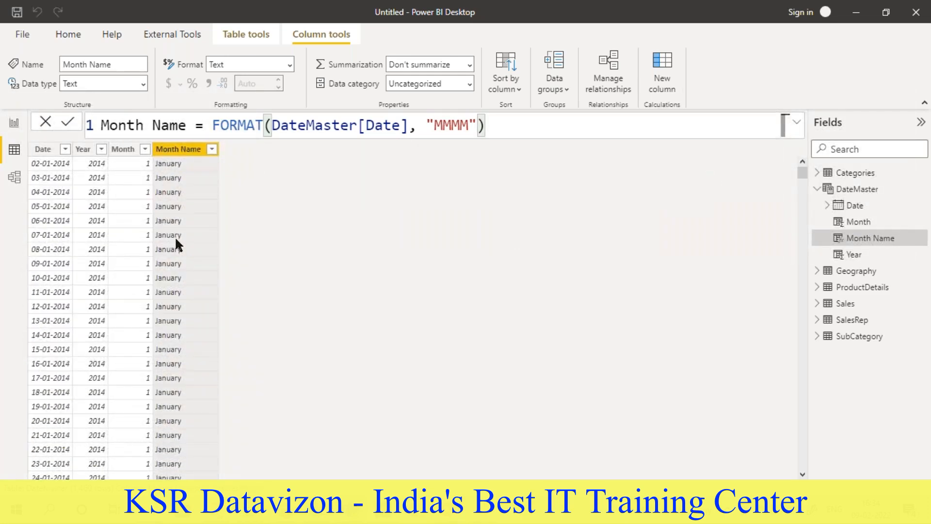
click(469, 125)
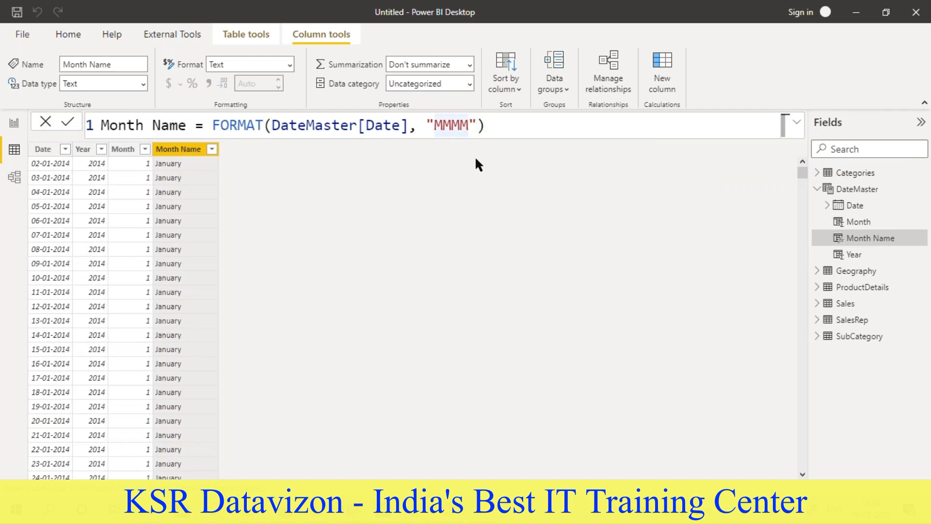
key(BackSpace)
click(494, 125)
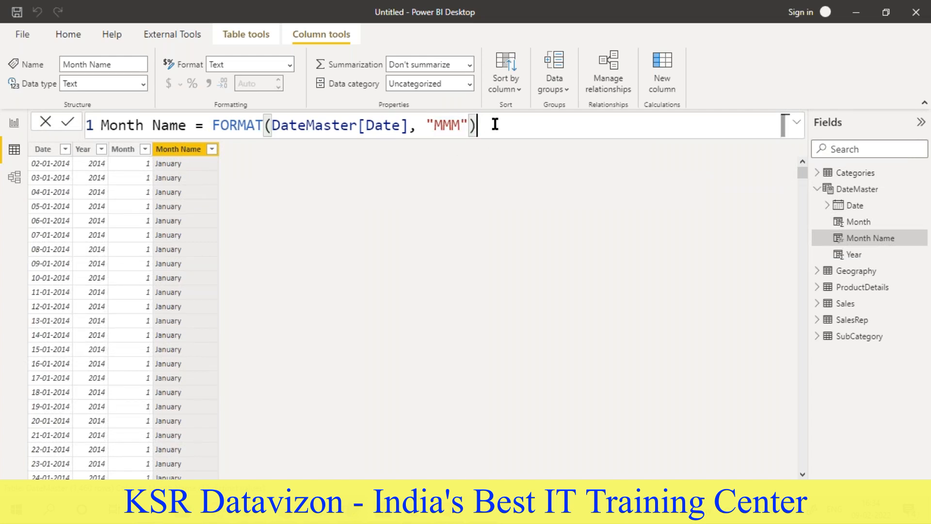
key(Return)
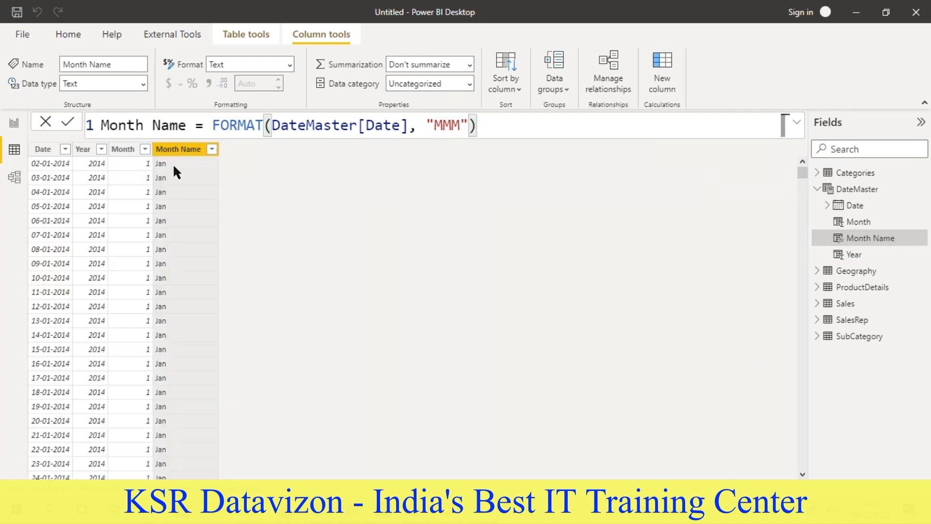
click(212, 149)
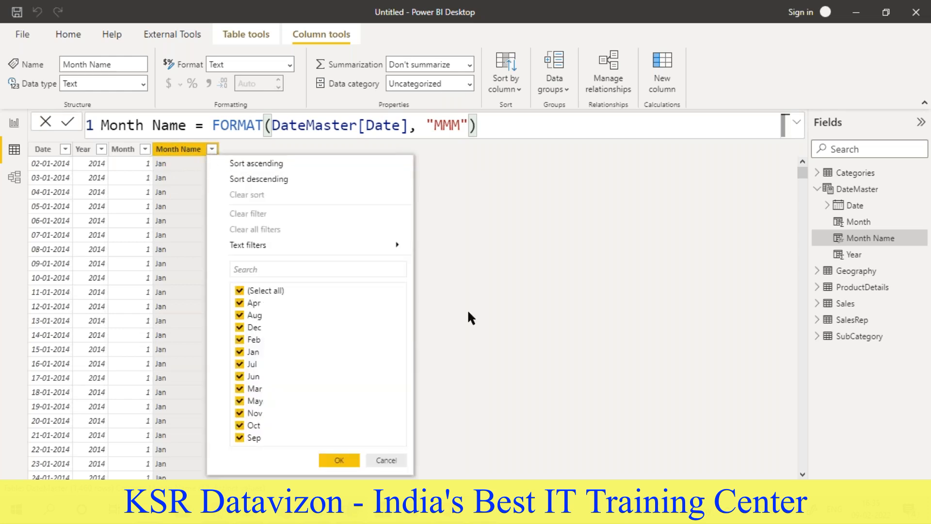
- Close the Month Name value list and start another calculated column in DateMaster, naming it Qtr in its formula
click(505, 320)
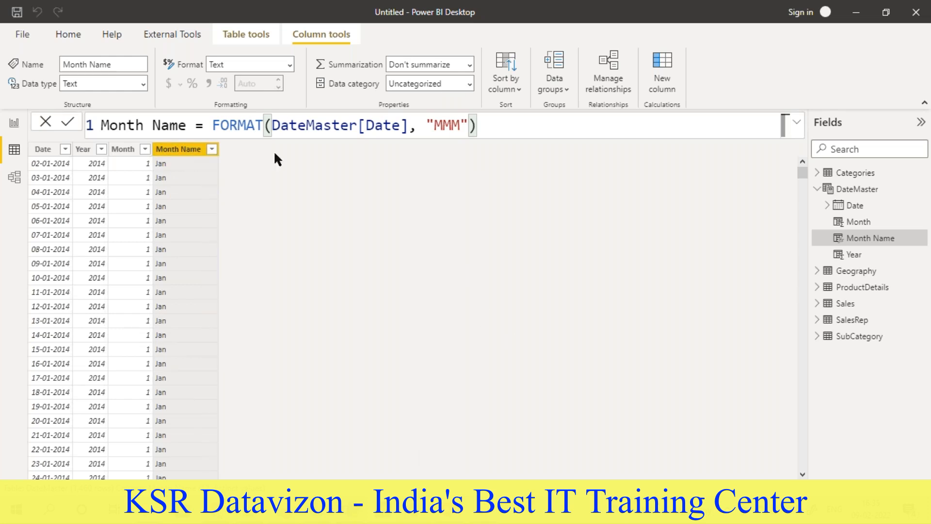
click(662, 60)
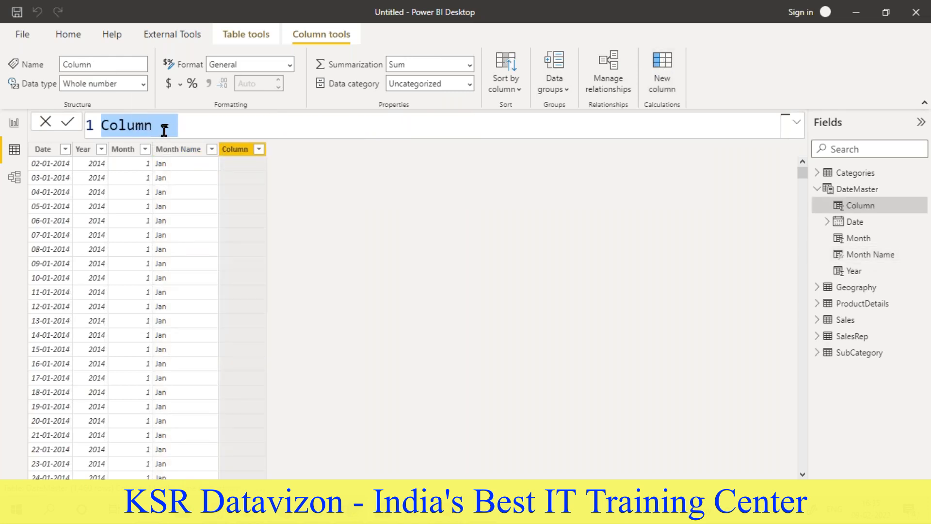
double_click(137, 127)
text(Q)
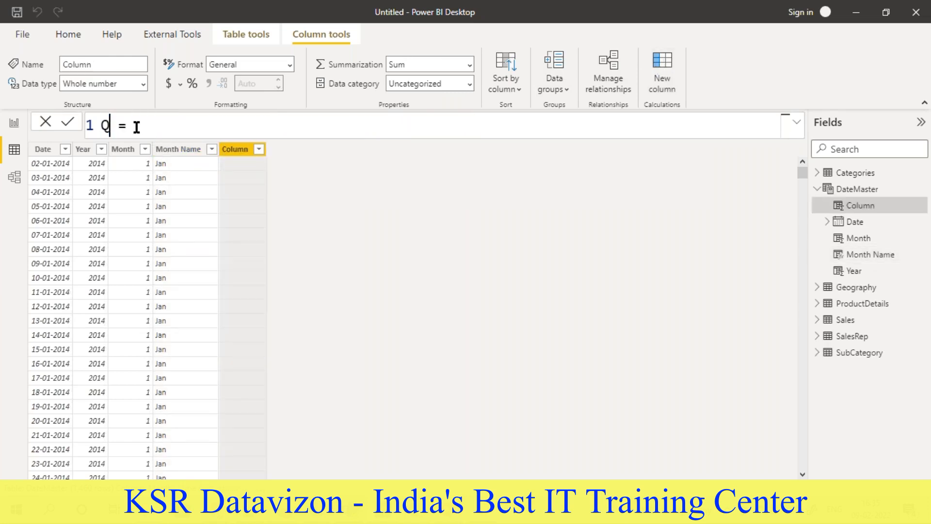
text(t)
key(BackSpace)
text(tr = qu)
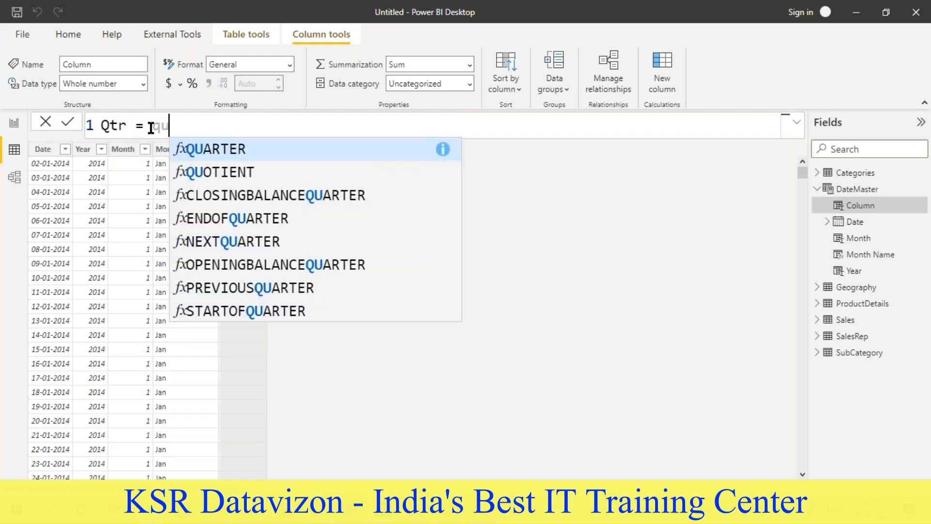
- Define the Qtr column as QUARTER(DateMaster[Date])
click(196, 156)
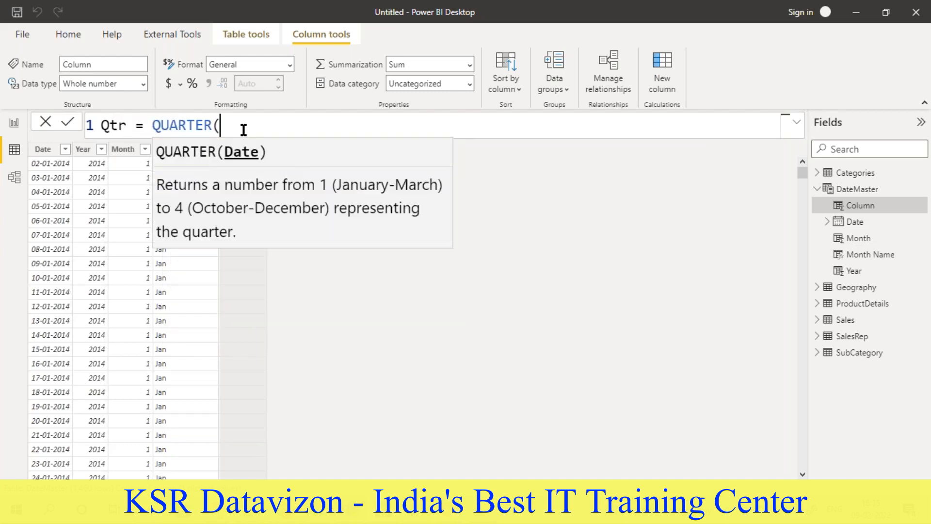
text(datemas)
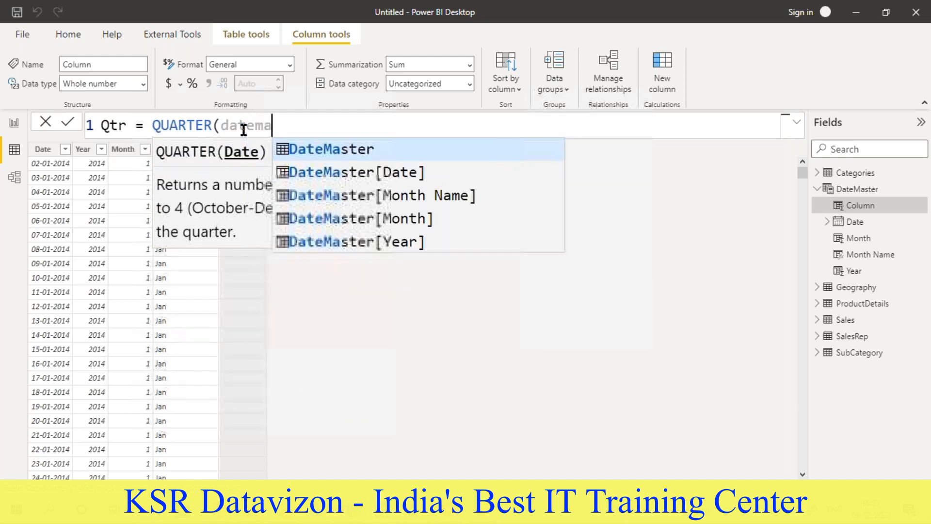
click(394, 170)
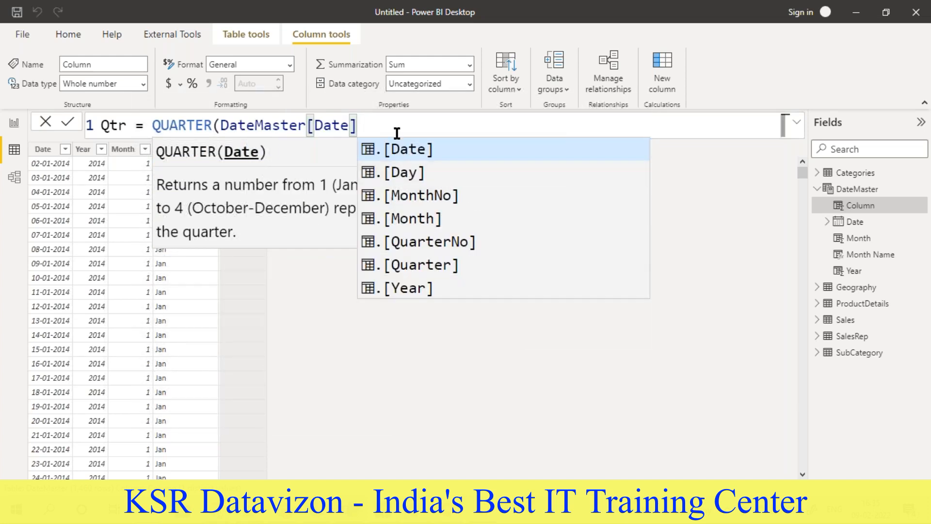
text())
key(Return)
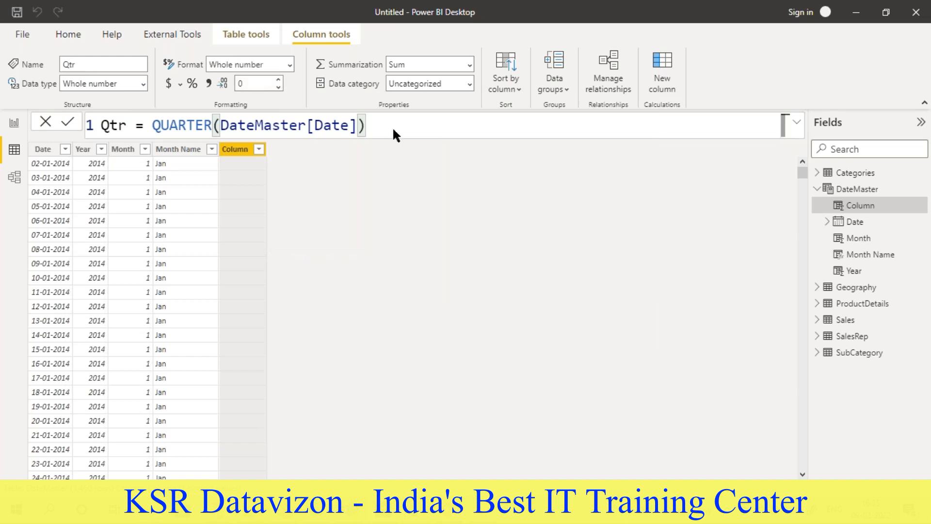
- Add a calculated column to DateMaster with the formula Week Num = WEEKNUM(DateMaster[Date])
click(660, 64)
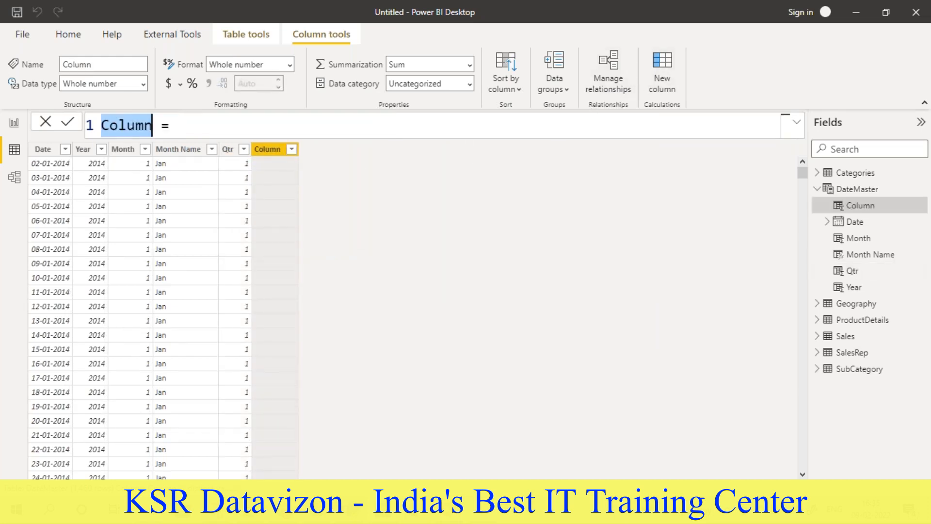
text(Week Num = )
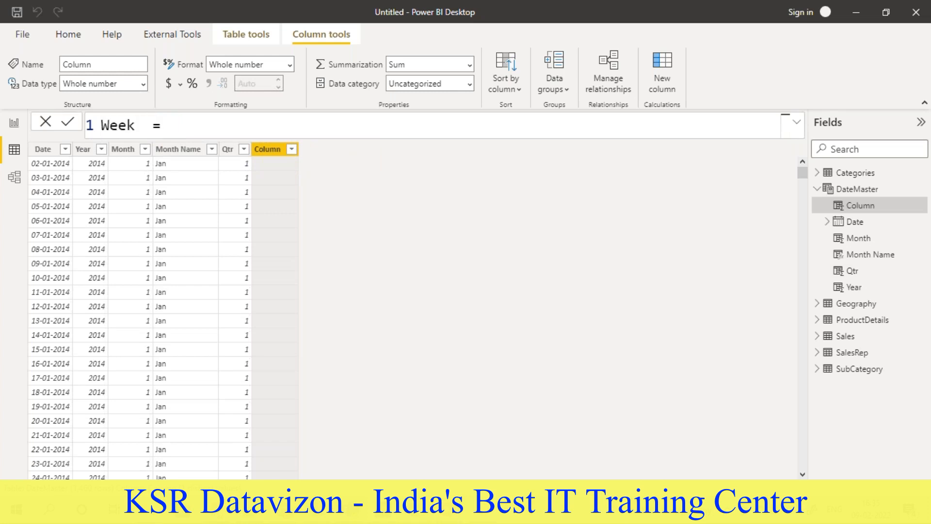
text(week)
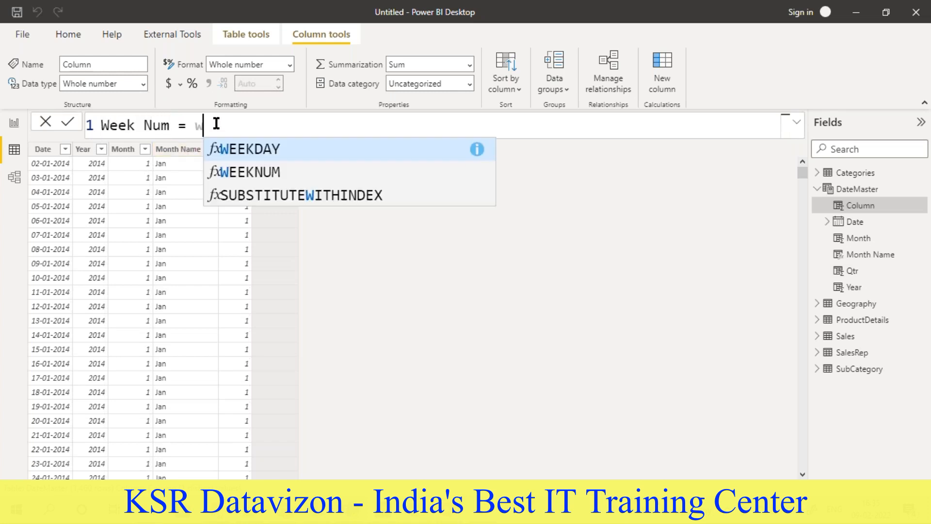
click(270, 172)
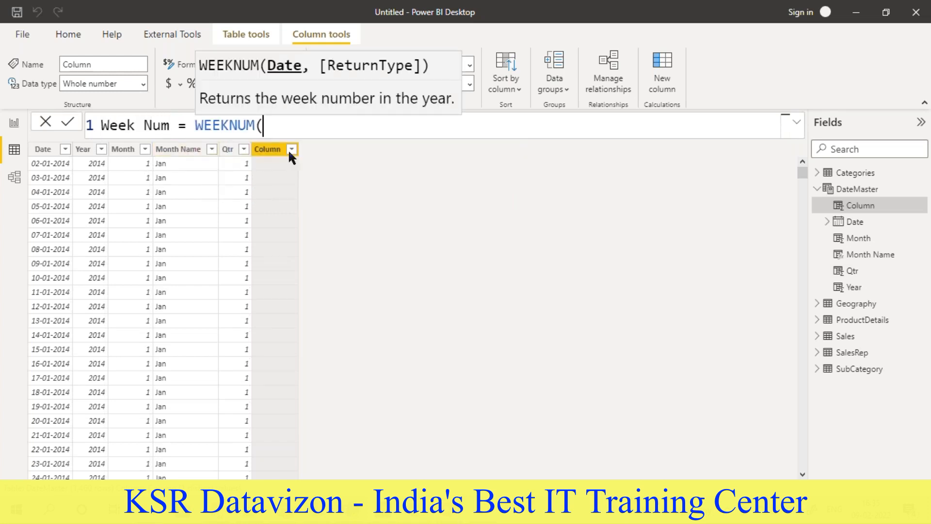
text(datemas)
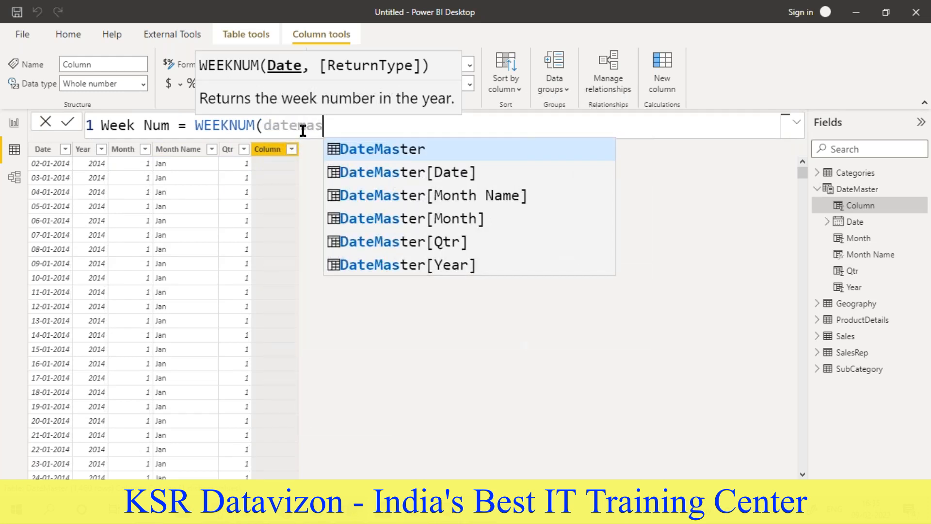
click(391, 175)
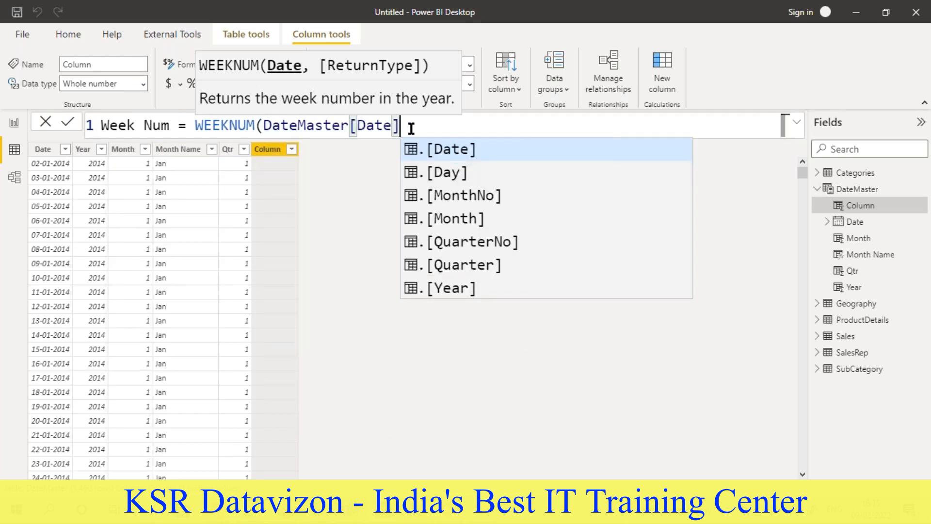
text())
key(Return)
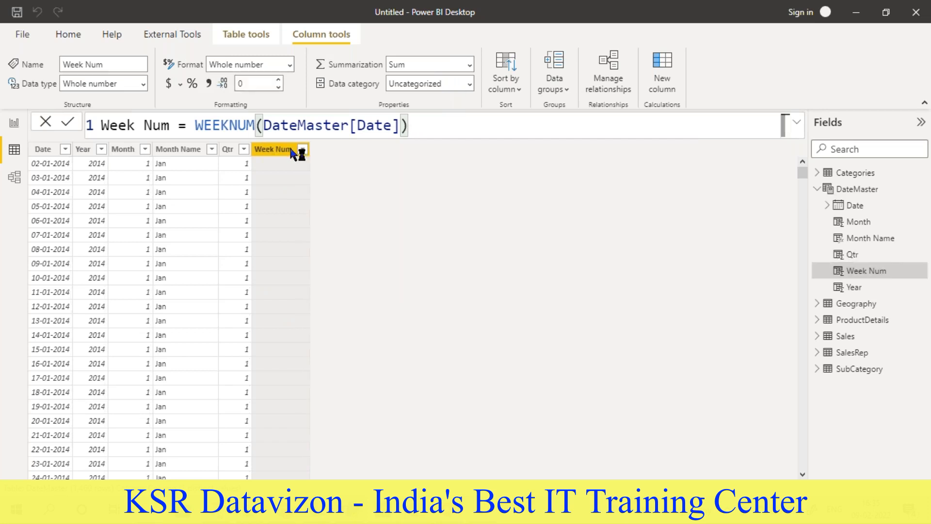
- Look through the Week Num column's list of distinct values up to the last week number
click(303, 149)
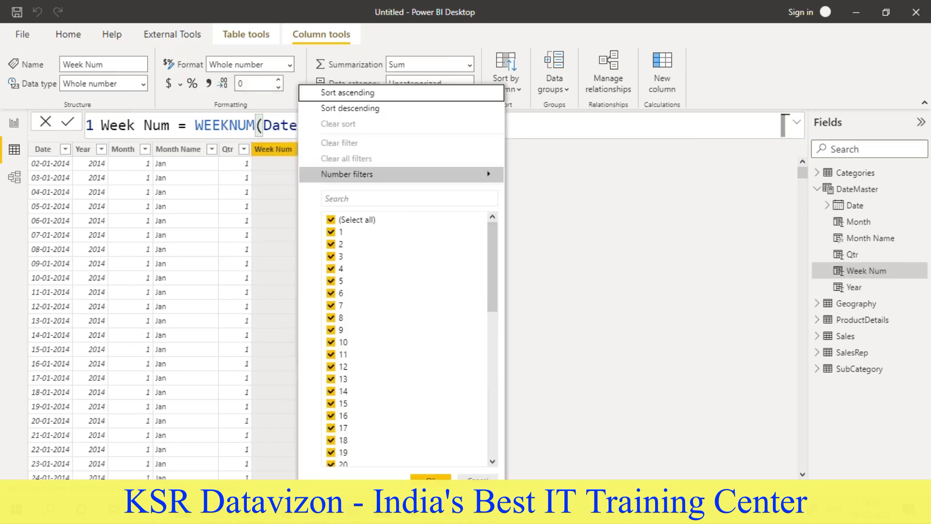
scroll(349, 301, down, 10)
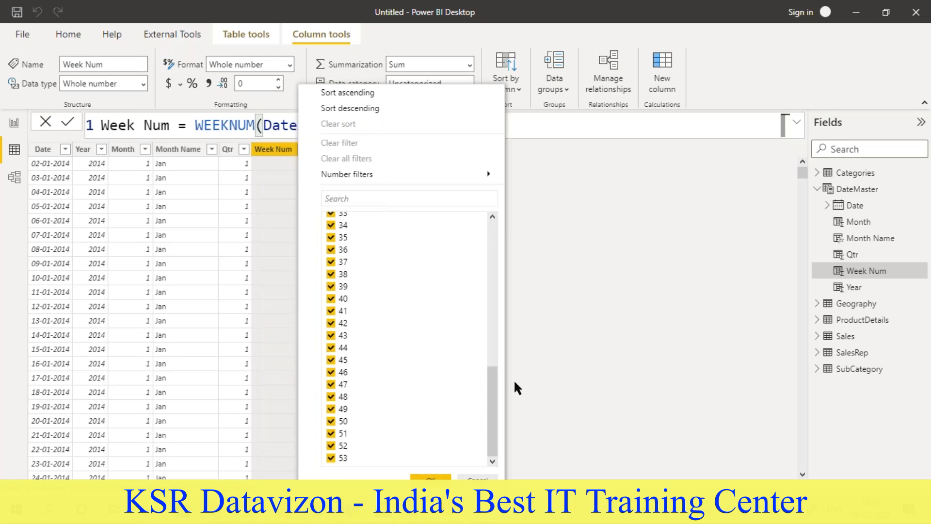
click(566, 352)
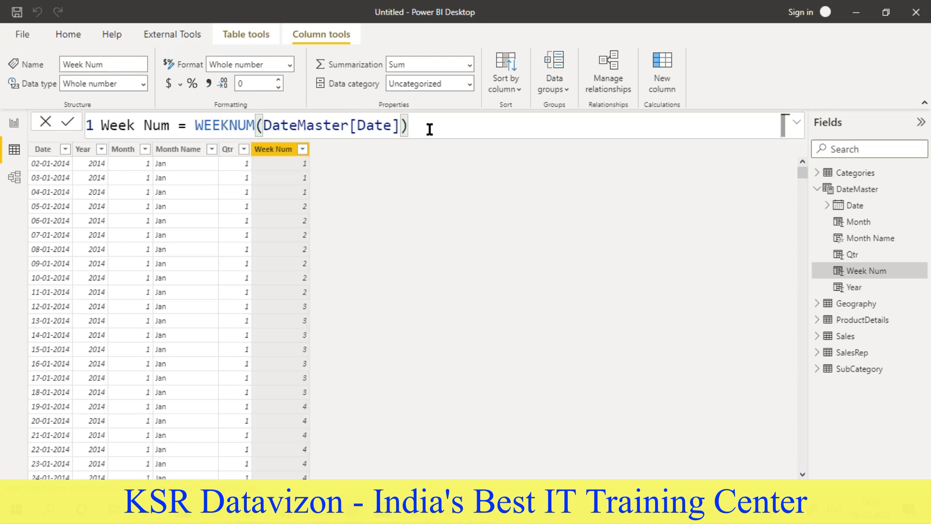
- Start a calculated column in DateMaster named Week Day and begin its formula with the WEEKDAY function
click(662, 62)
double_click(129, 122)
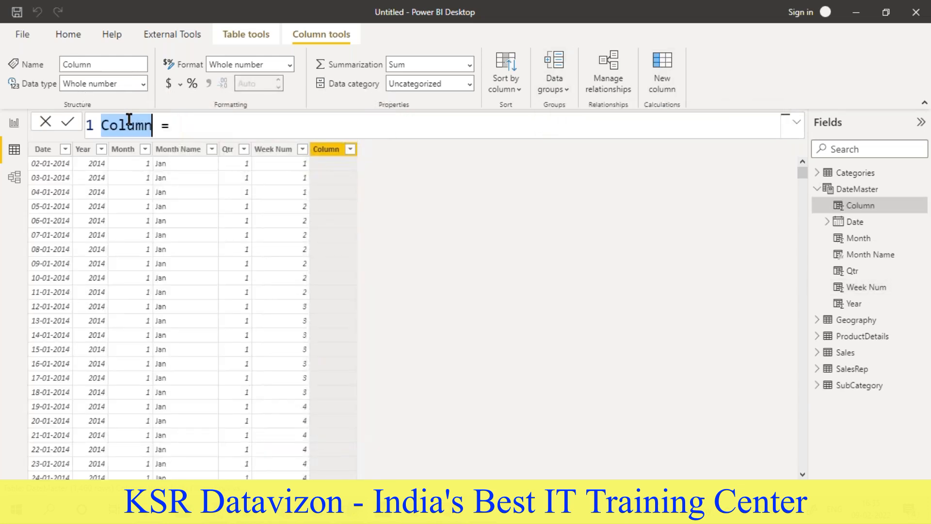
text(Week Day)
click(249, 127)
text(w)
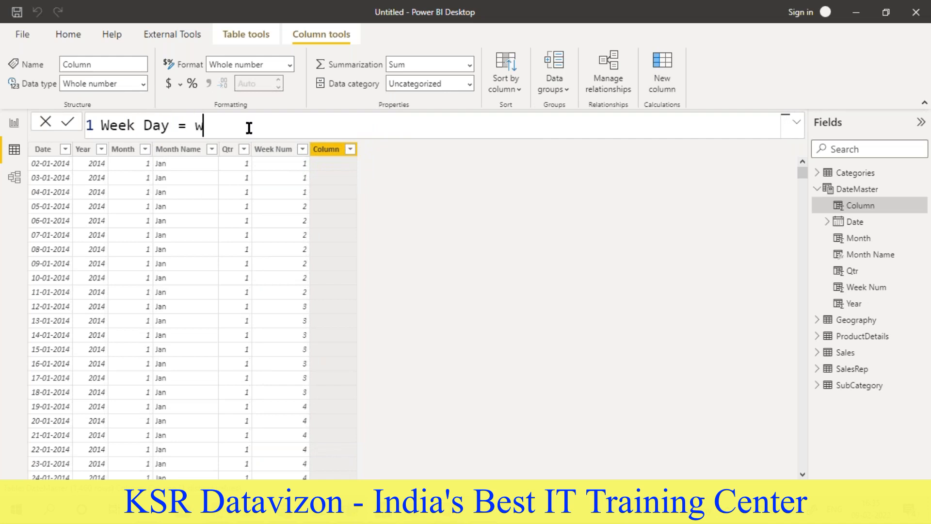
text(eek)
key(Tab)
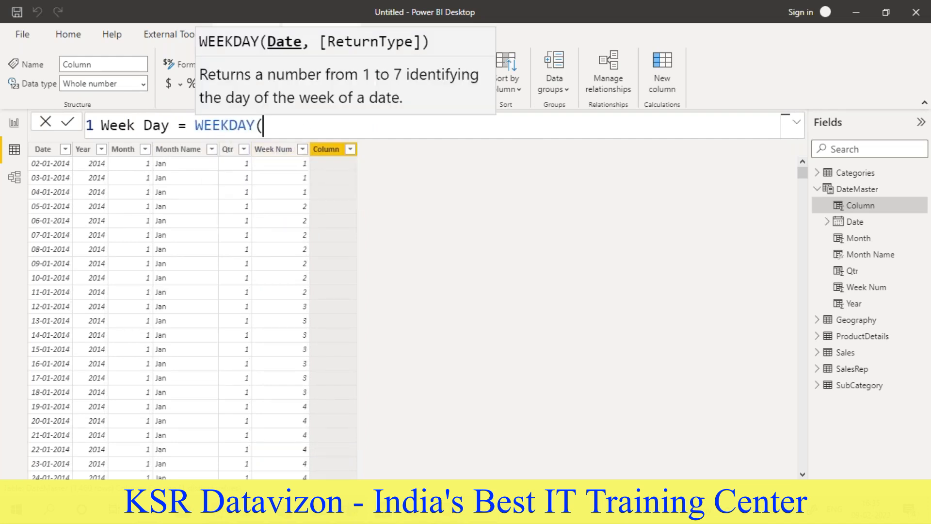
- Complete the Week Day formula with DateMaster[Date] as the WEEKDAY argument and check the column's list of distinct values
text(a=da)
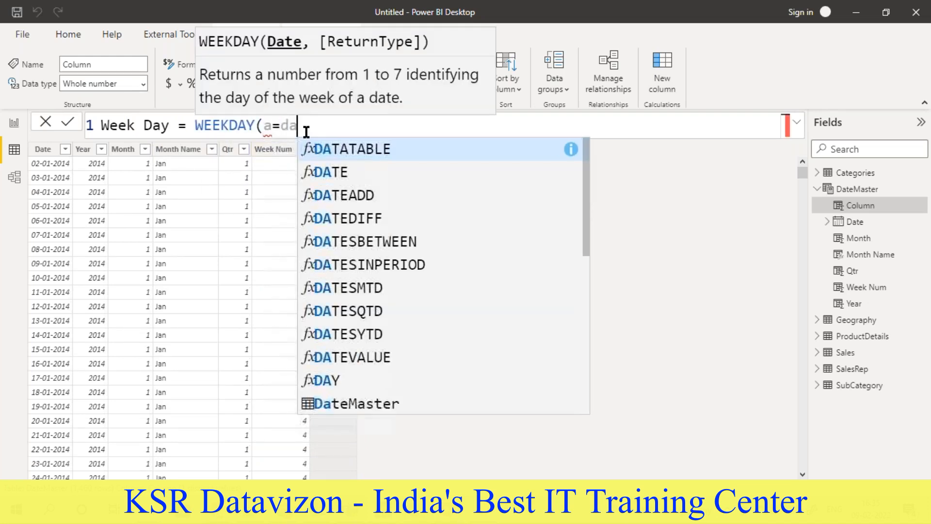
text(===)
key(BackSpace)
key(BackSpace)
key(BackSpace)
key(BackSpace)
key(BackSpace)
key(BackSpace)
key(BackSpace)
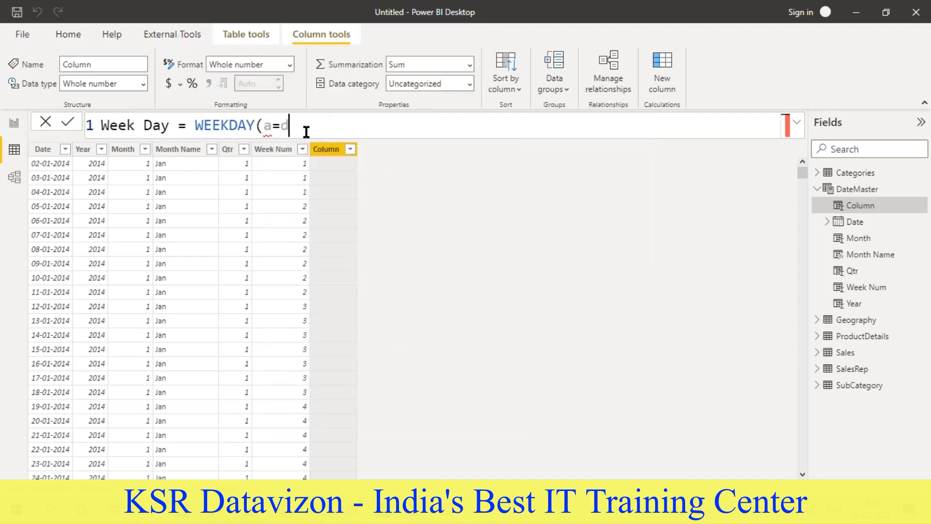
text(datemas)
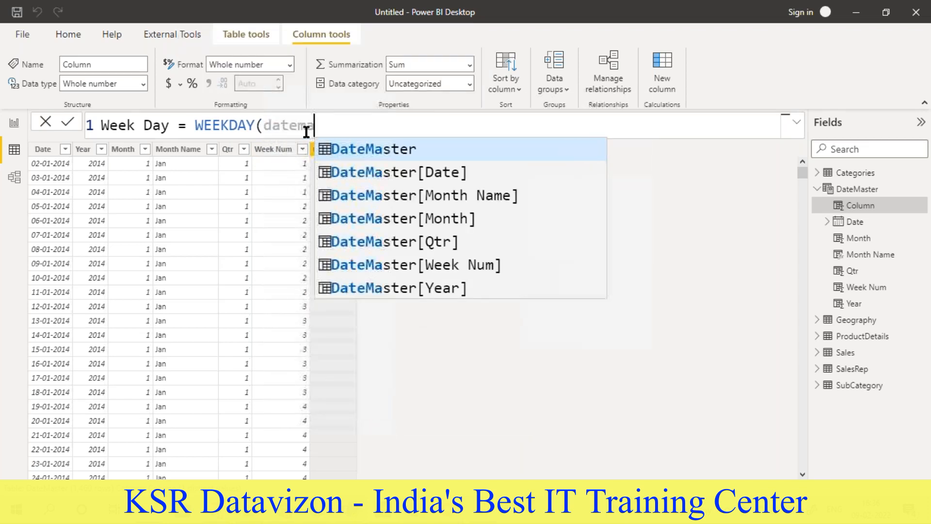
click(339, 173)
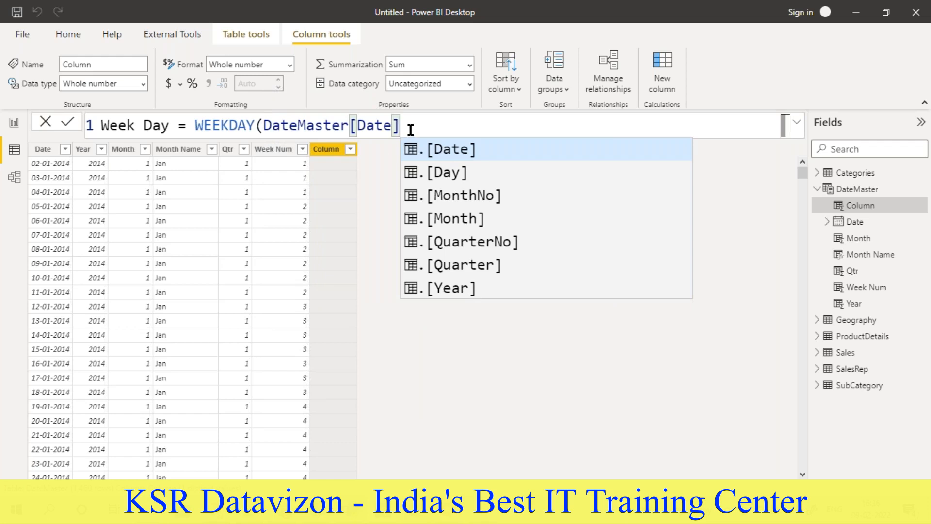
text())
key(Return)
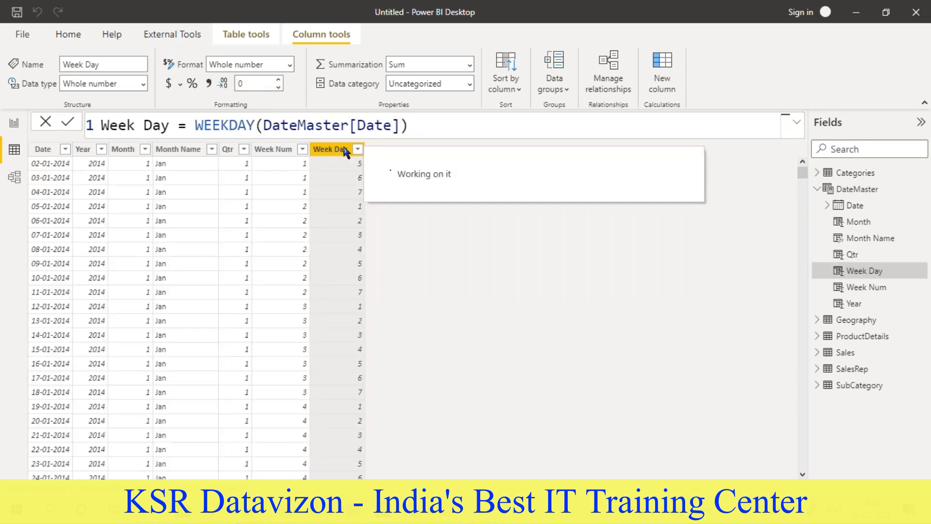
click(358, 149)
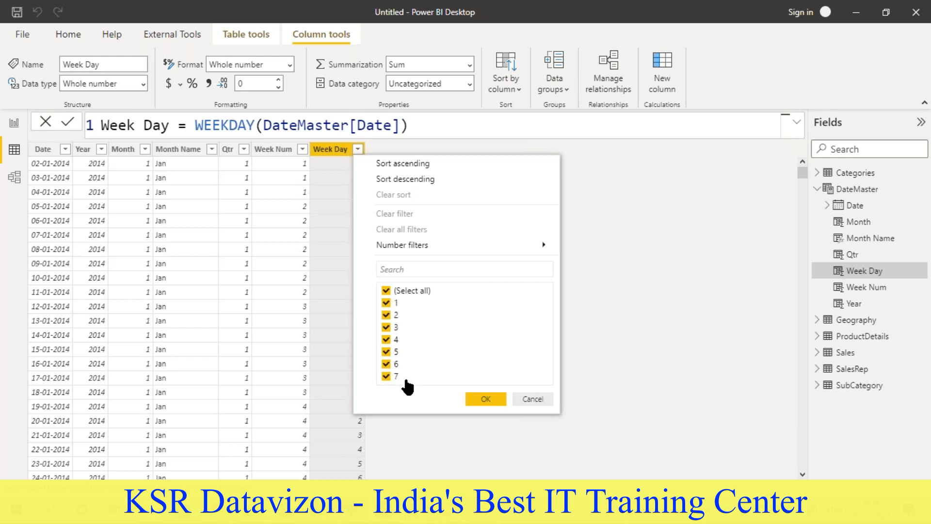
click(624, 340)
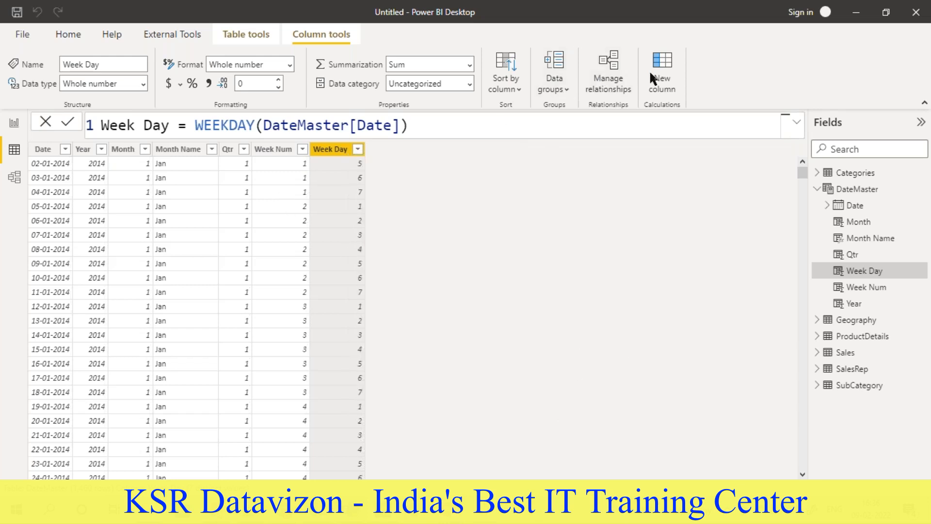
- Start another calculated column in DateMaster and name it Week Day Name in its formula
click(663, 68)
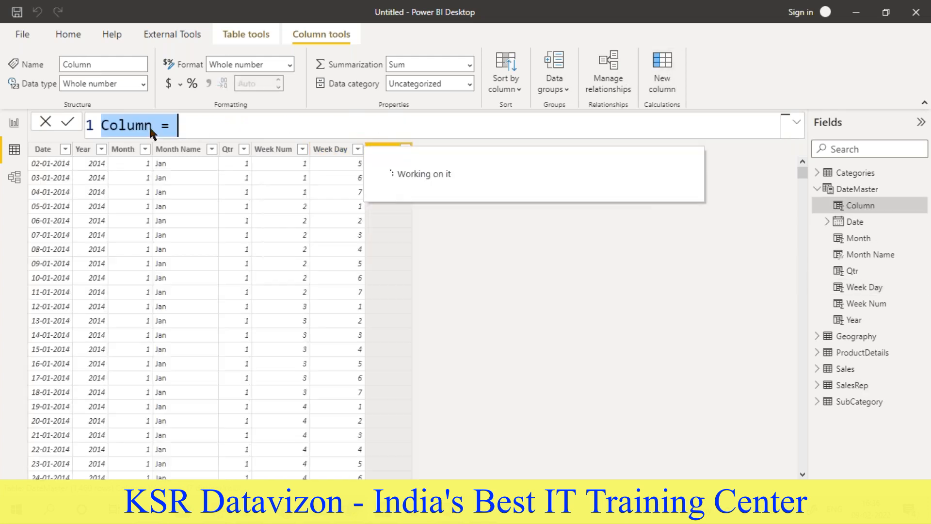
double_click(122, 126)
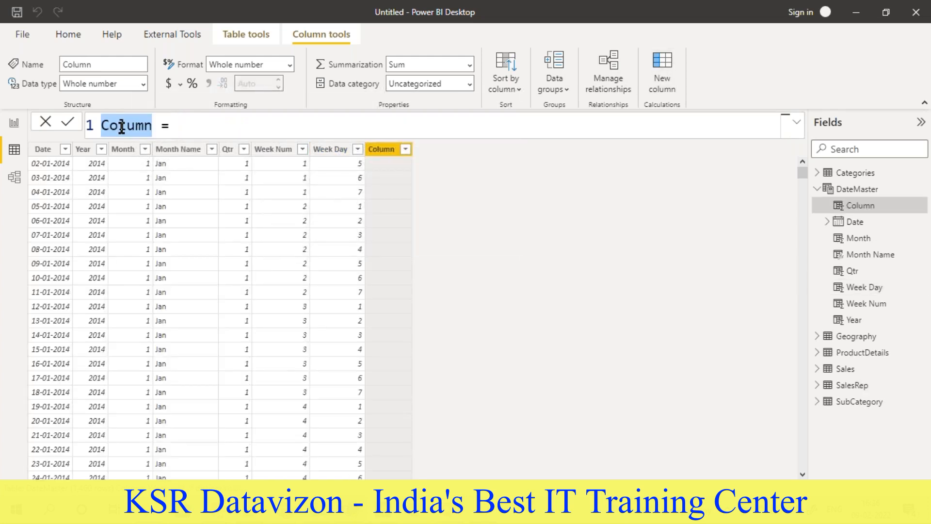
text(Week Day Name)
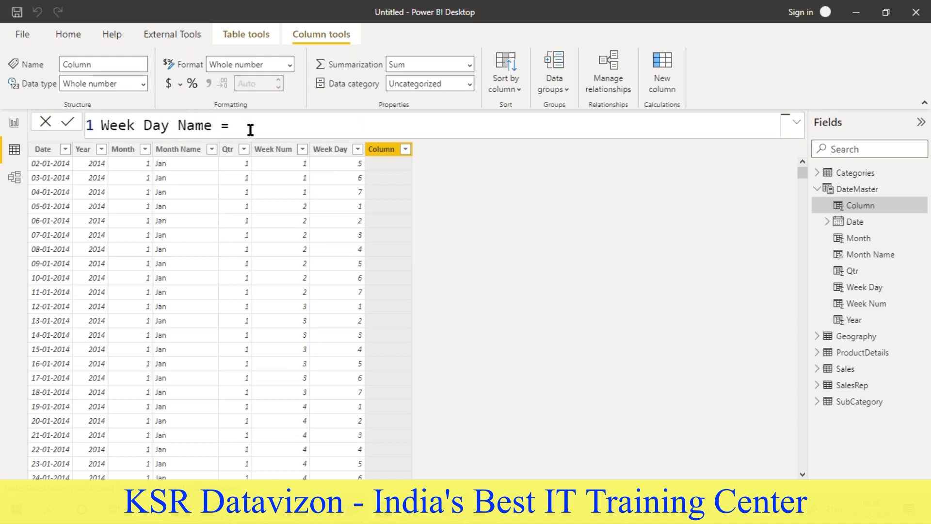
text(for)
- Define the Week Day Name column as FORMAT(DateMaster[Date], "DDDD")
key(Tab)
text(datema)
key(Down)
key(Tab)
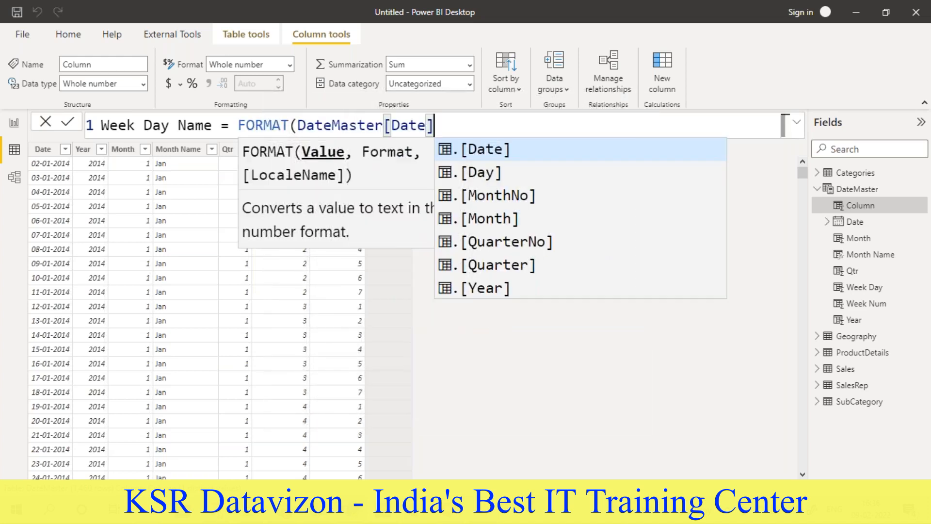
text(, "DDDD")
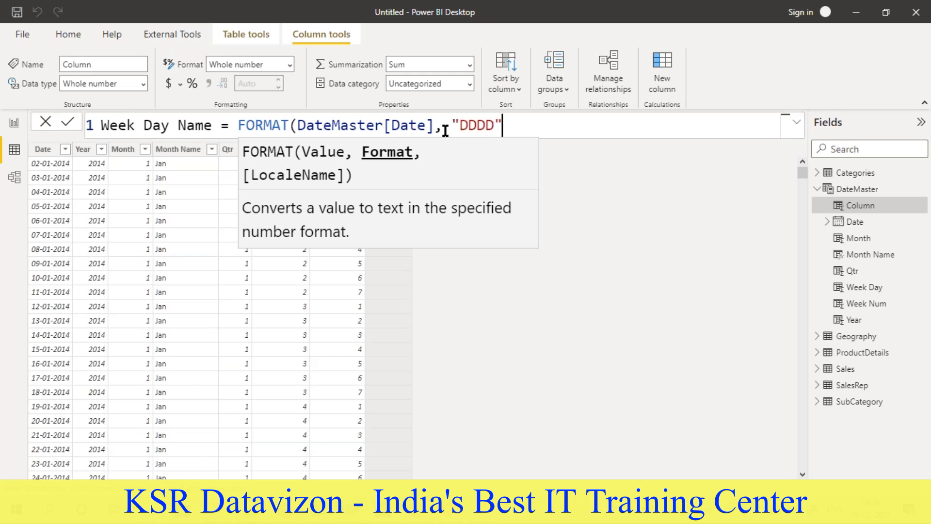
key(Return)
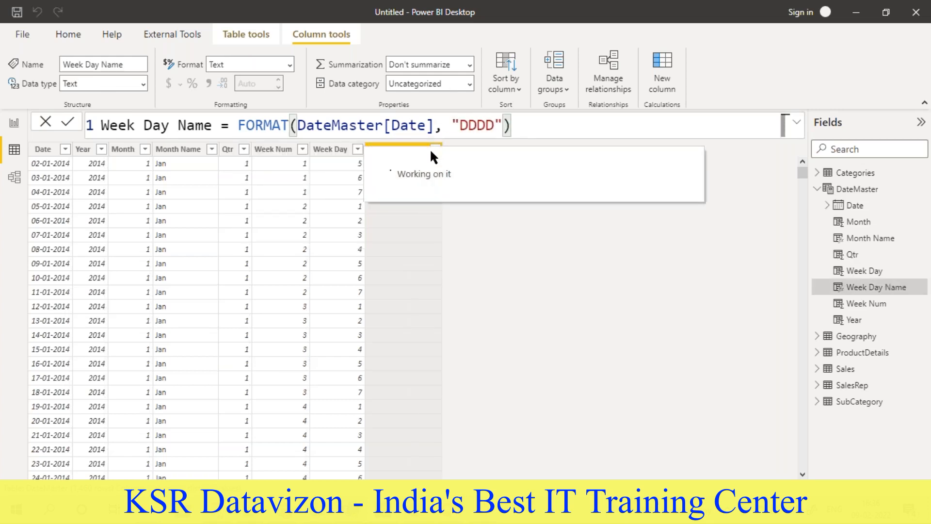
- Shorten the format code in the Week Day Name formula to "DDD"
double_click(494, 125)
text(DDD)
click(524, 130)
key(Return)
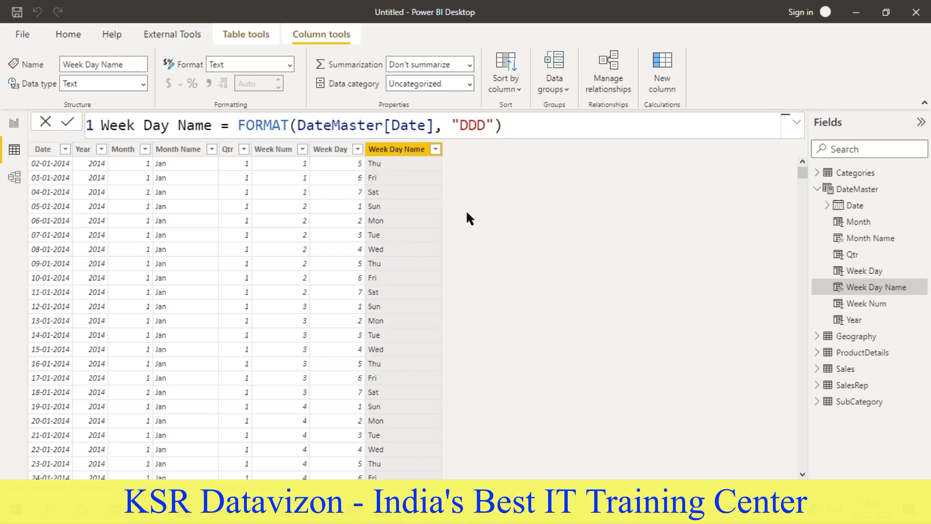
- Collapse the DateMaster table's fields, then switch to the Word requirements document and read Tasks 2.4 and 3.1
click(846, 192)
click(850, 194)
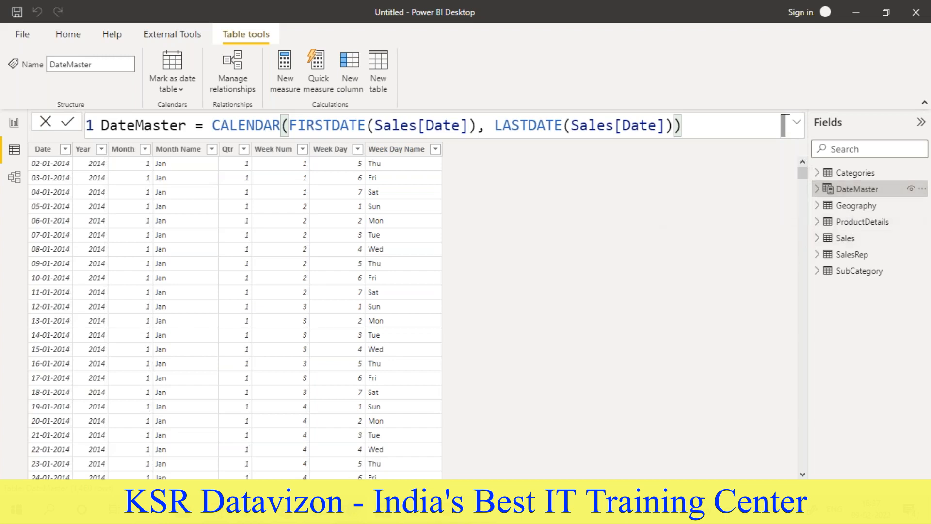
click(233, 508)
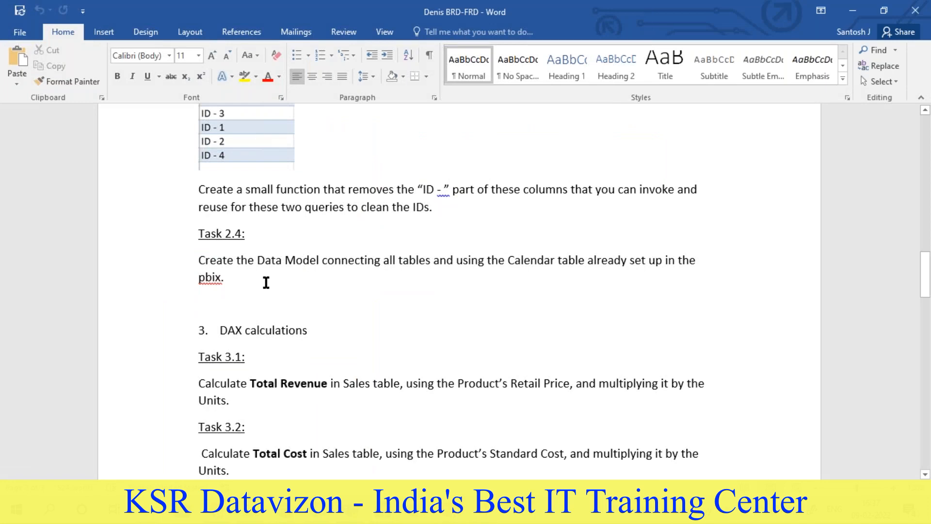
double_click(517, 262)
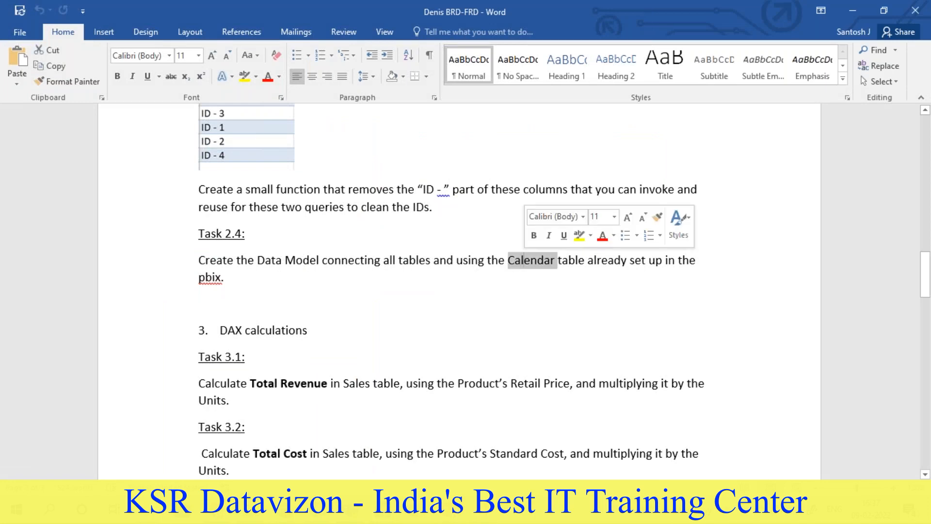
scroll(524, 260, down, 5)
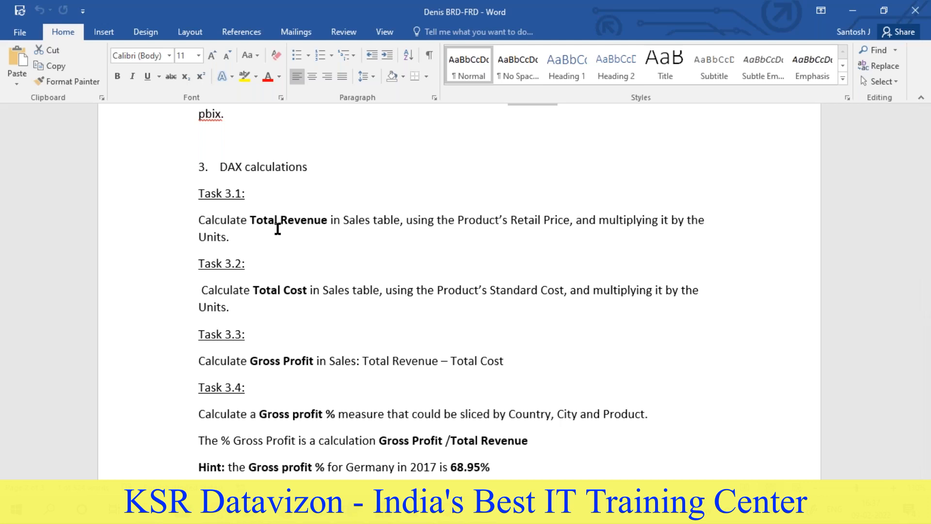
double_click(223, 221)
click(268, 221)
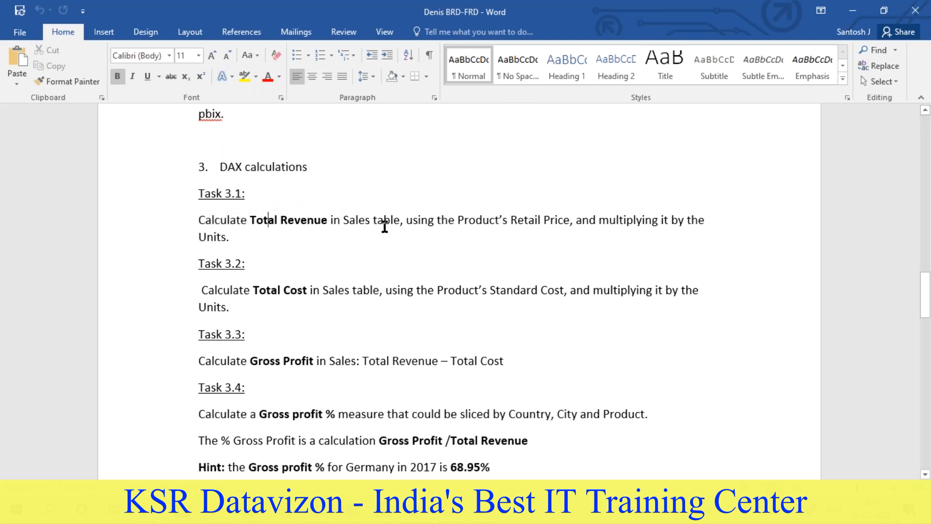
- View the Sales table in Power BI Desktop and check it against the Total Revenue requirement in the Word document
key(alt+Tab)
click(850, 241)
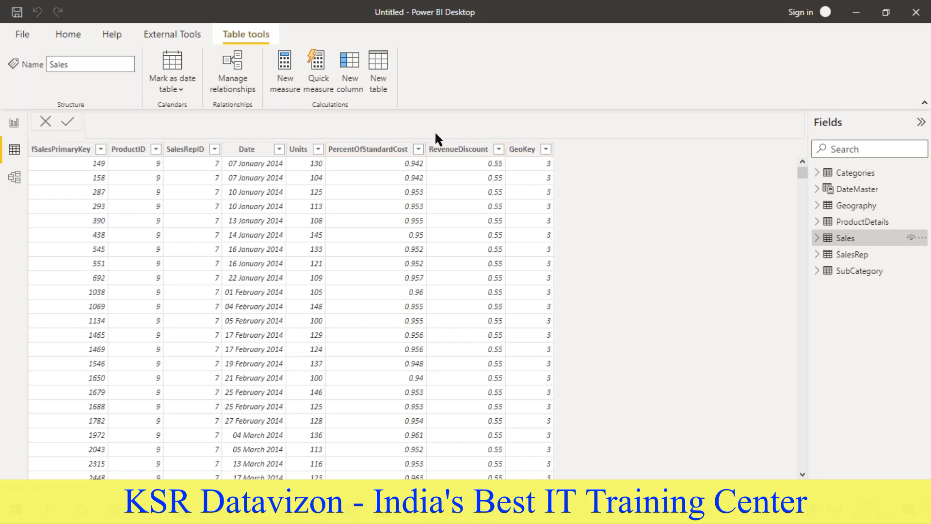
key(alt+Tab)
double_click(313, 220)
click(360, 222)
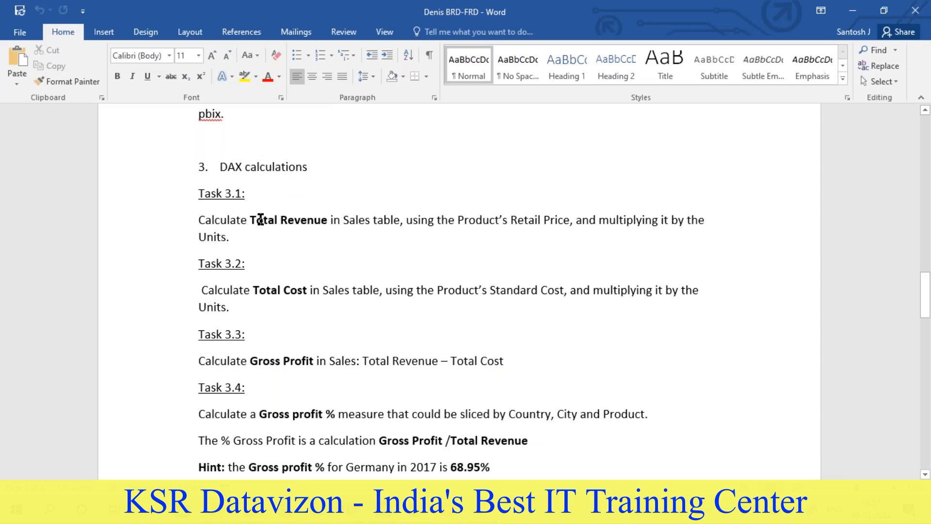
drag(267, 221, 330, 221)
click(406, 222)
- Examine the ProductDetails and Sales tables in Power BI Desktop for the retail price and units named in Task 3.1
key(alt+Tab)
click(852, 226)
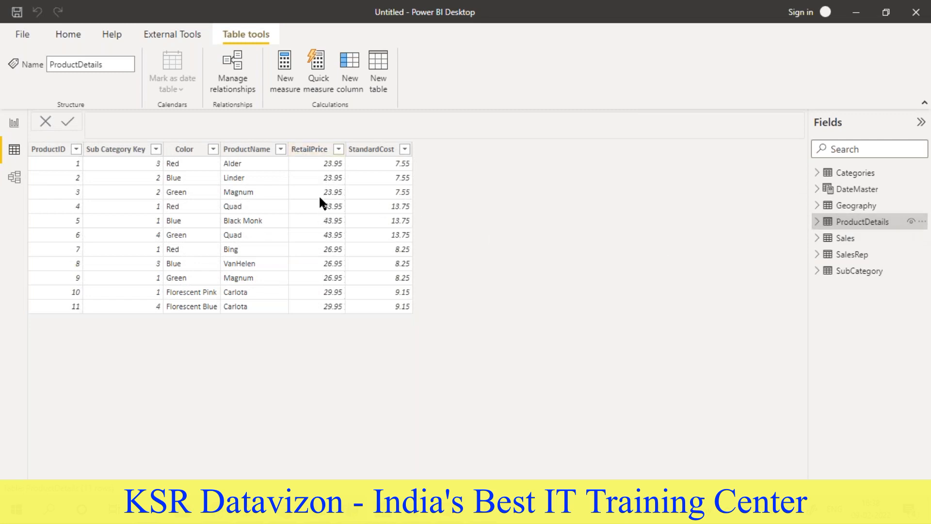
key(alt+Tab)
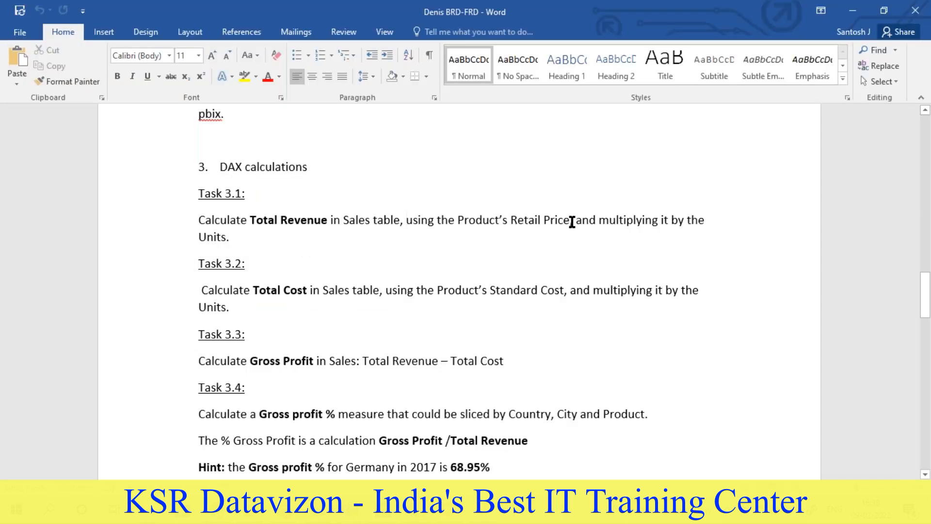
key(alt+Tab)
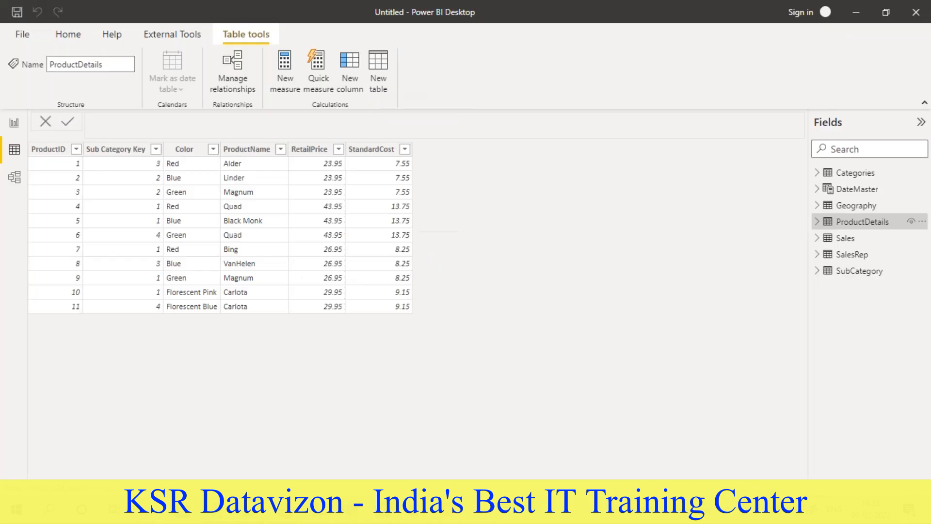
click(843, 240)
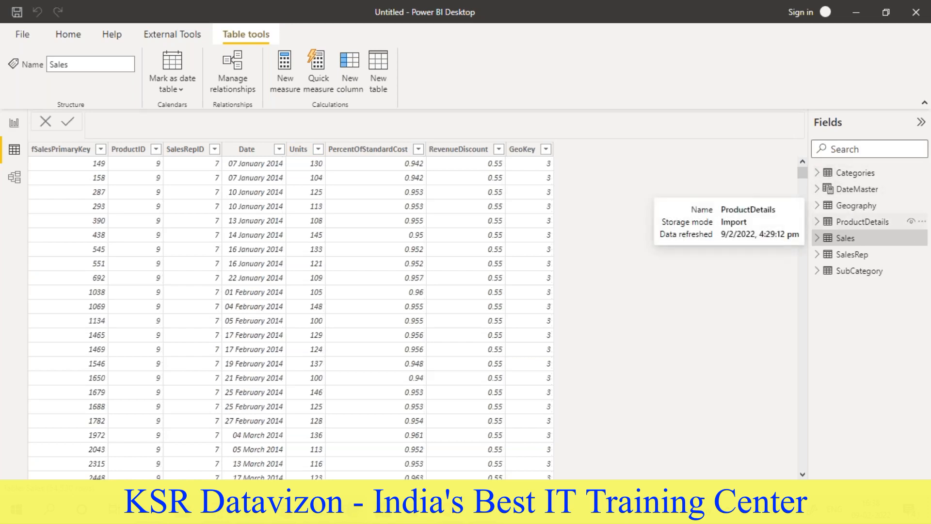
key(alt+Tab)
drag(285, 233, 196, 214)
click(251, 233)
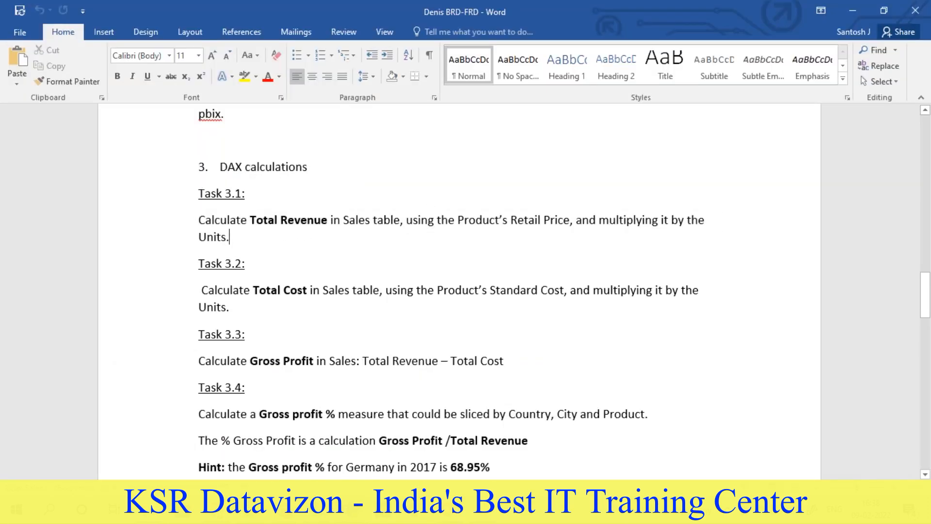
- Switch back to Power BI Desktop and add a new calculated column to the Sales table
key(alt+Tab)
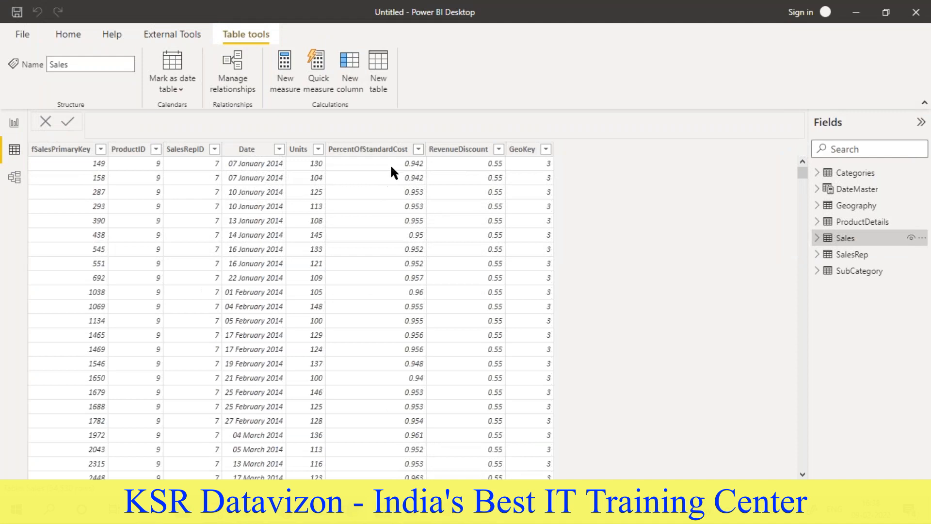
click(448, 150)
click(523, 149)
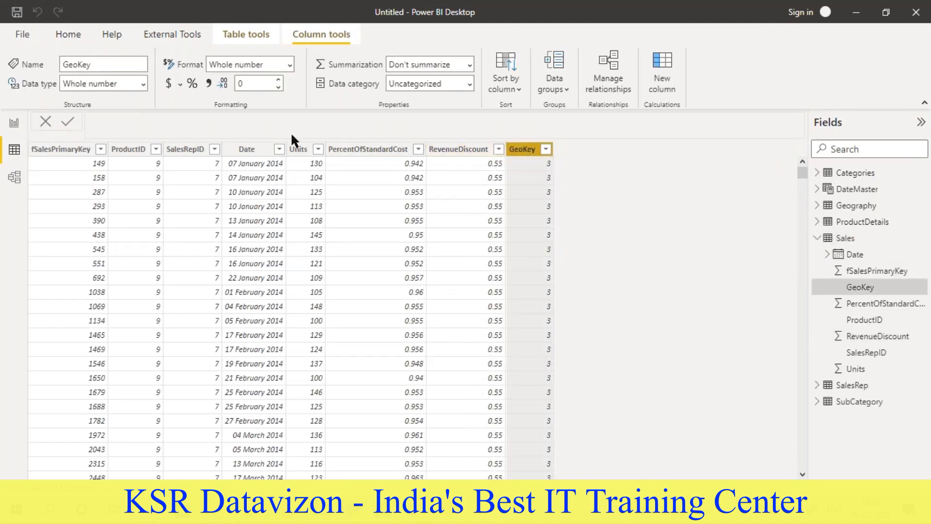
click(656, 63)
click(252, 124)
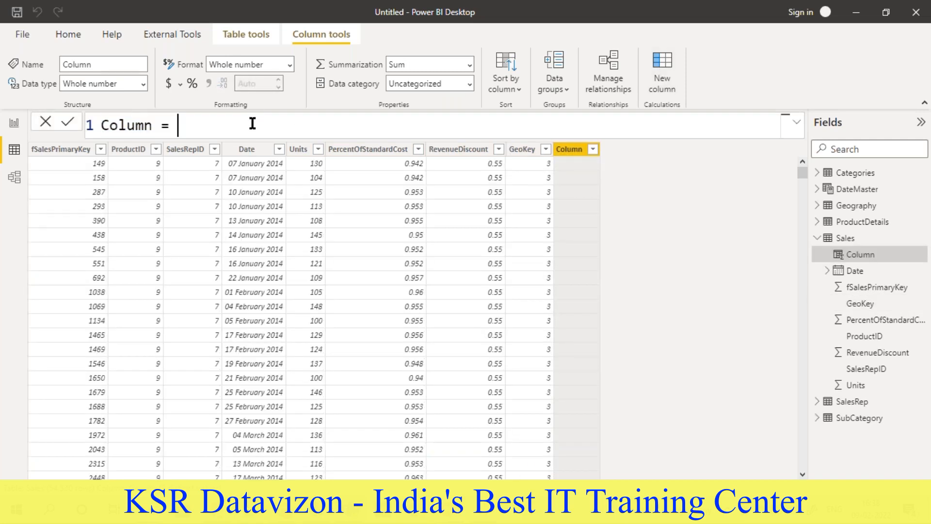
- Try [PercentOfStandardCost] * [RevenueDiscount] as the new Sales column's formula, then clear the expression
text([)
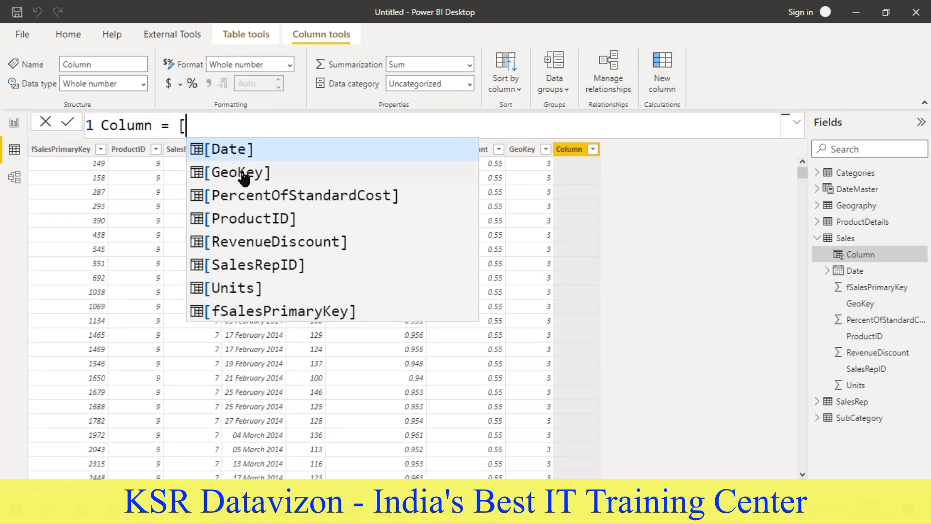
click(246, 196)
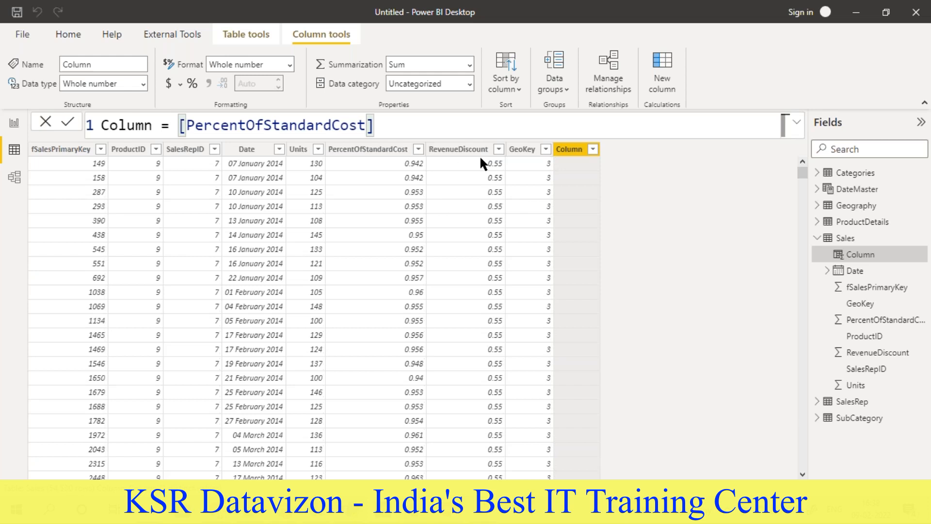
text(*)
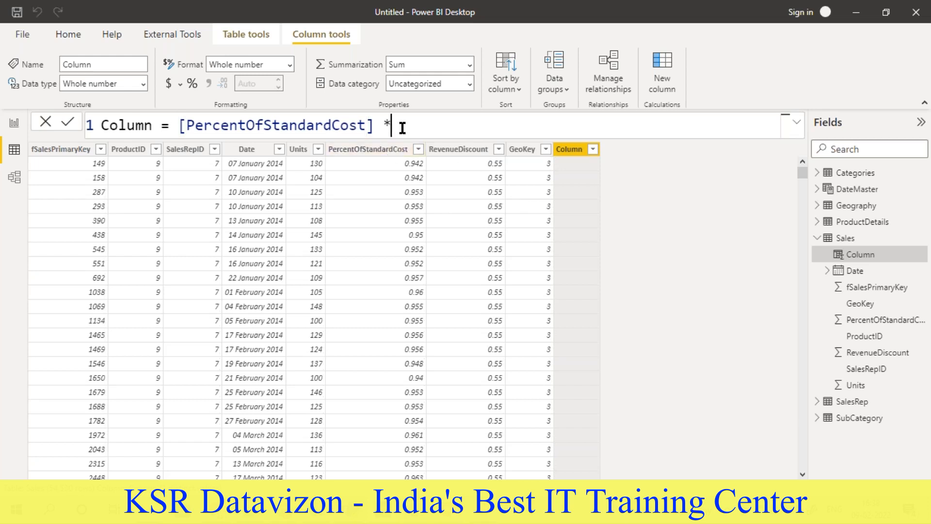
text( r)
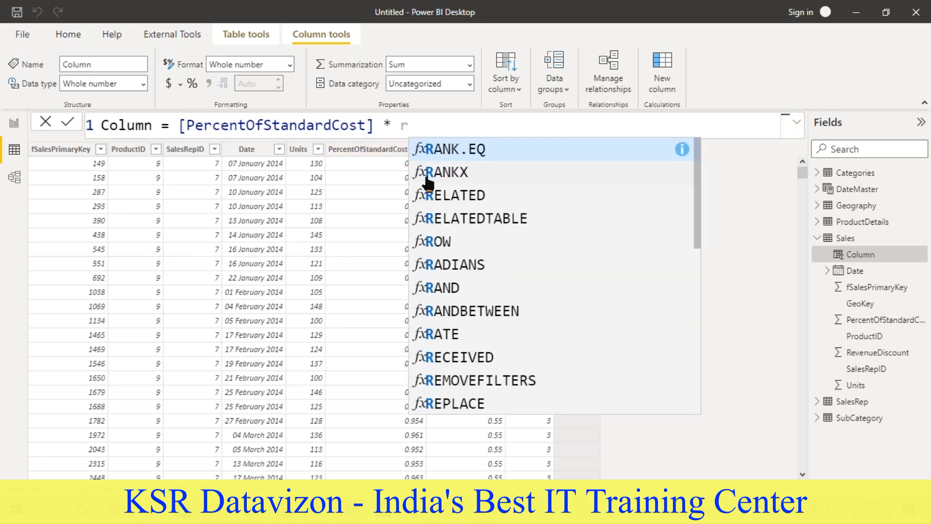
key(BackSpace)
text([)
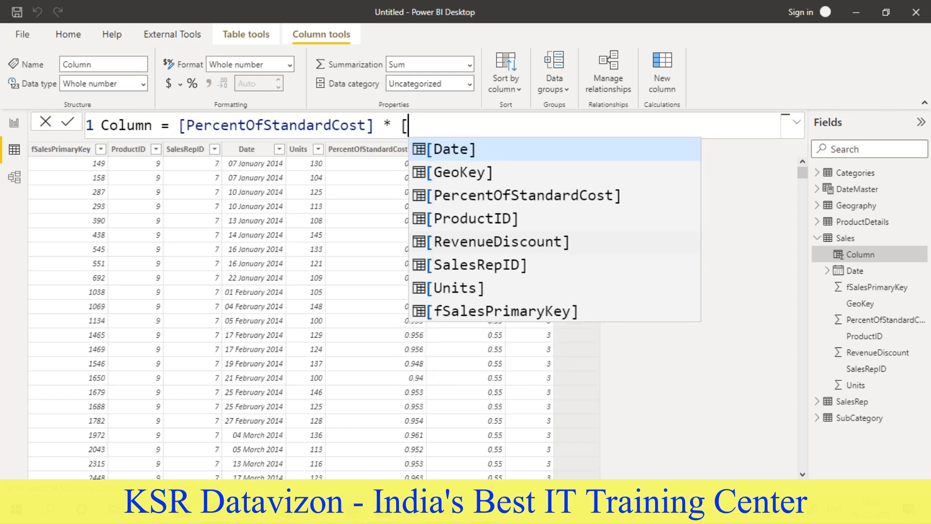
click(459, 248)
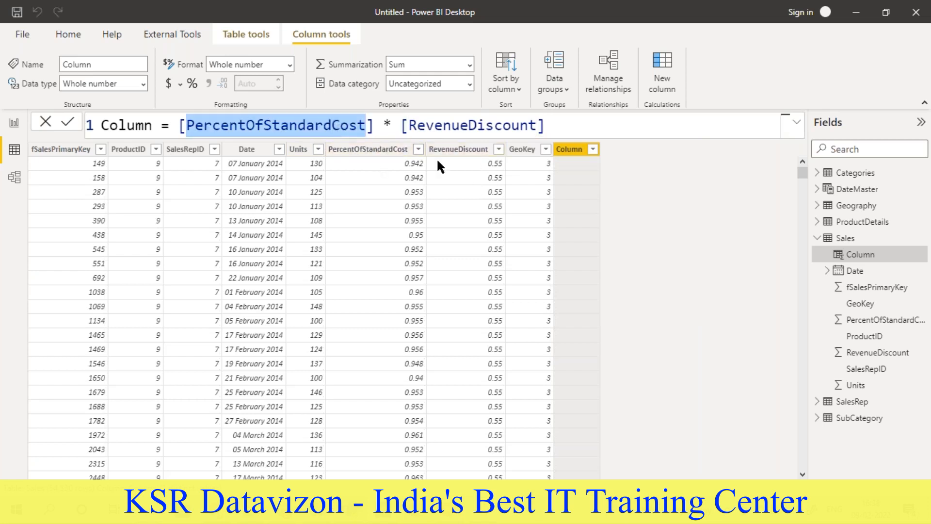
drag(566, 126, 179, 125)
key(BackSpace)
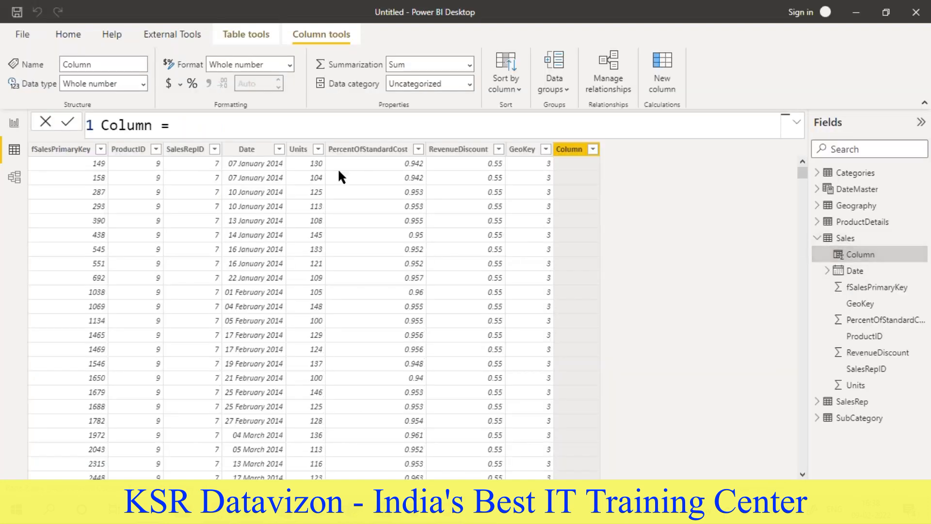
- Rename the new Sales column Total Revenue in its formula
double_click(111, 125)
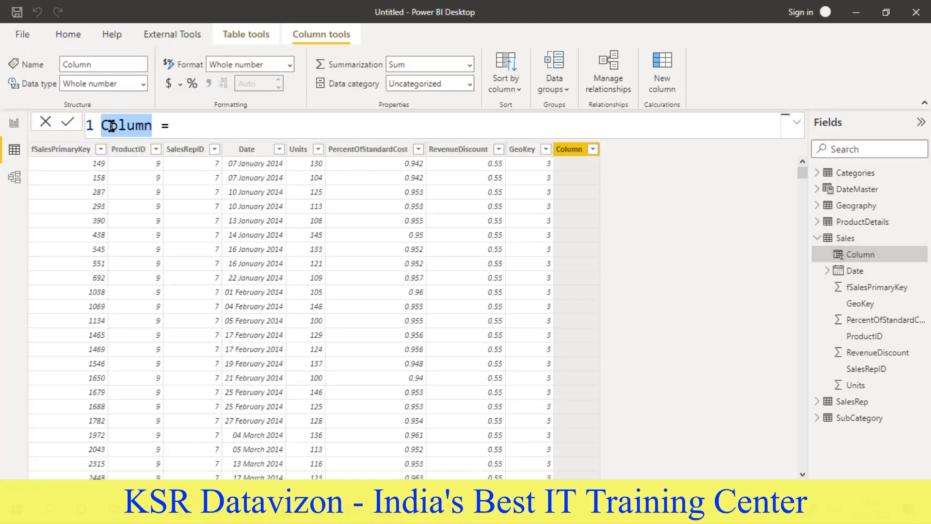
text(Total Revenue)
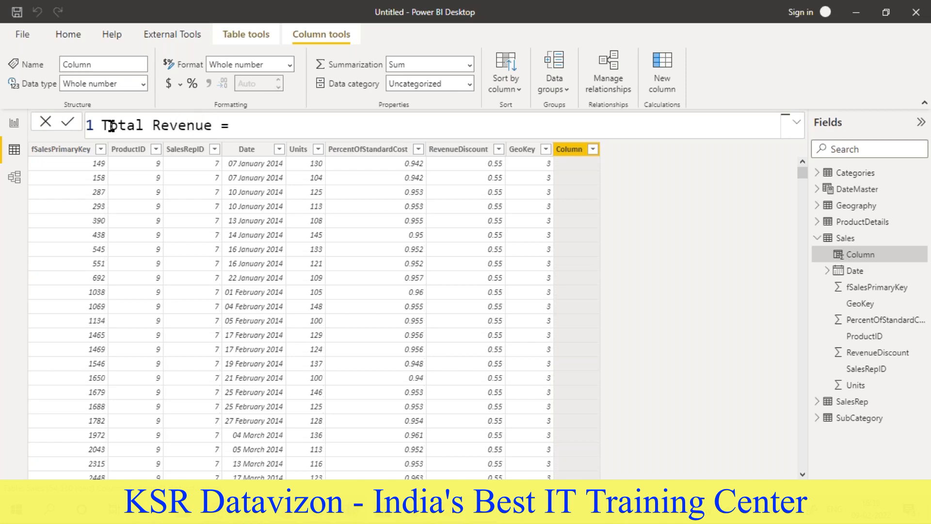
- Recheck Task 3.1 in the Word document and begin the Total Revenue formula with Sales[Units] *
key(alt+Tab)
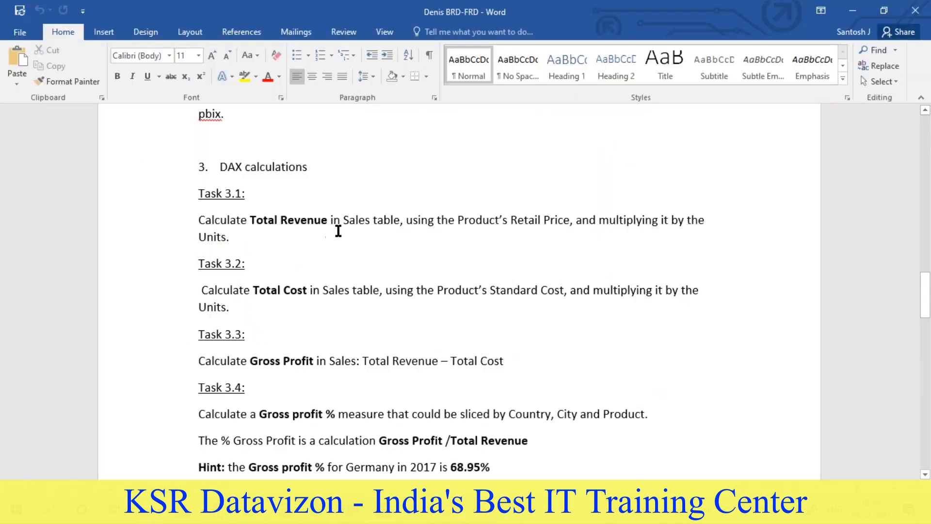
key(alt+Tab)
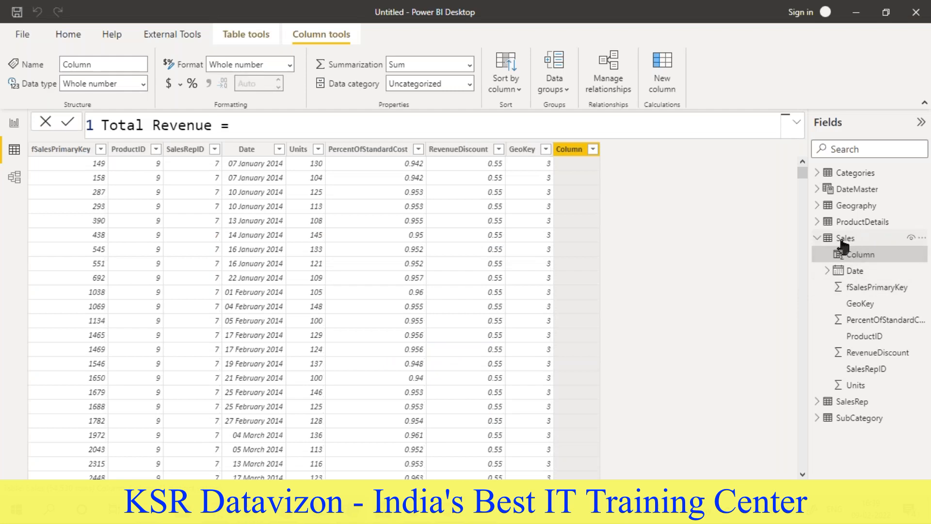
key(alt+Tab)
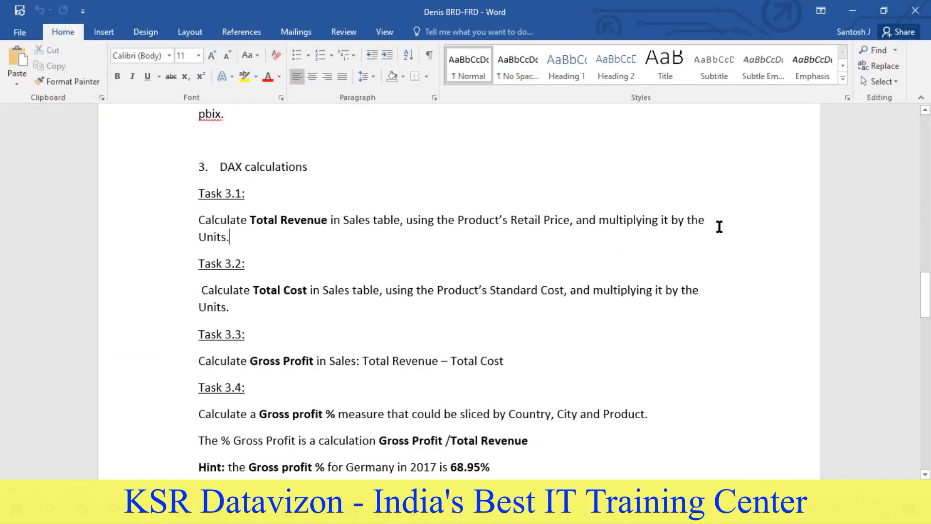
key(alt+Tab)
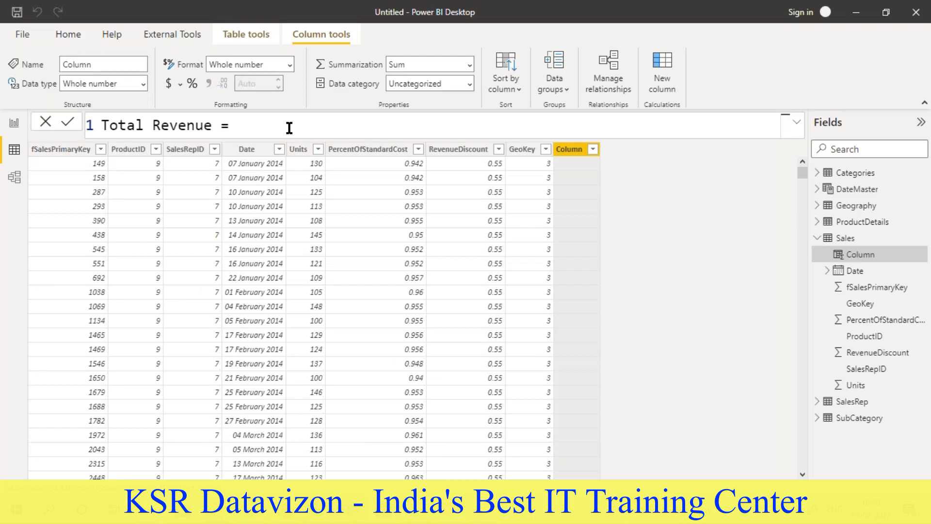
text(sa)
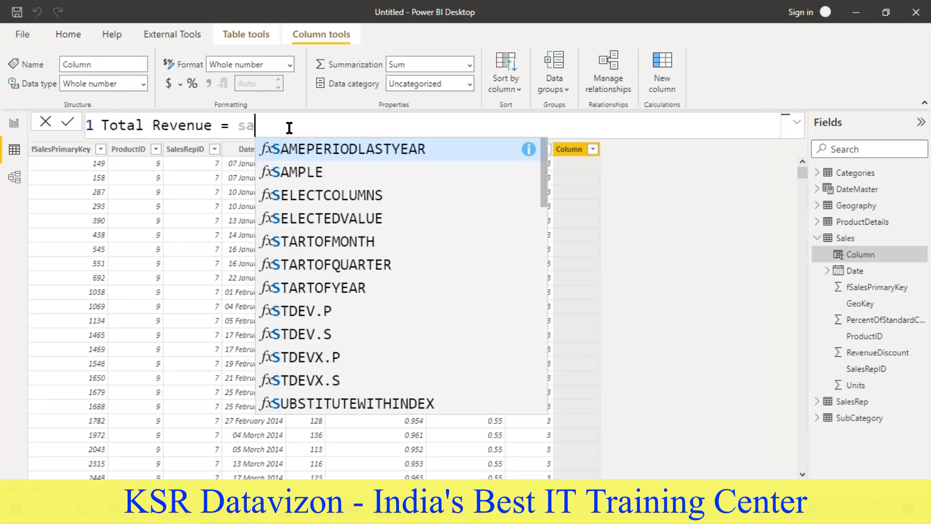
text(les)
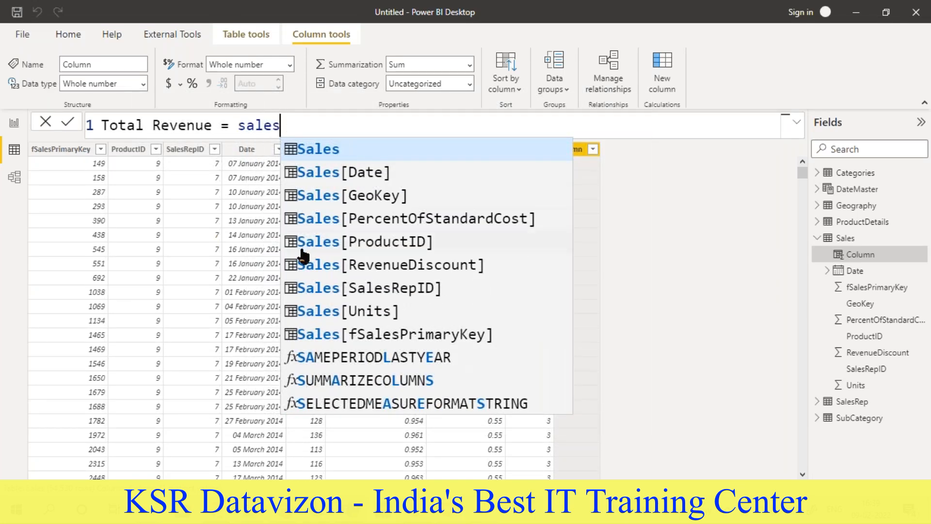
click(340, 310)
text(* )
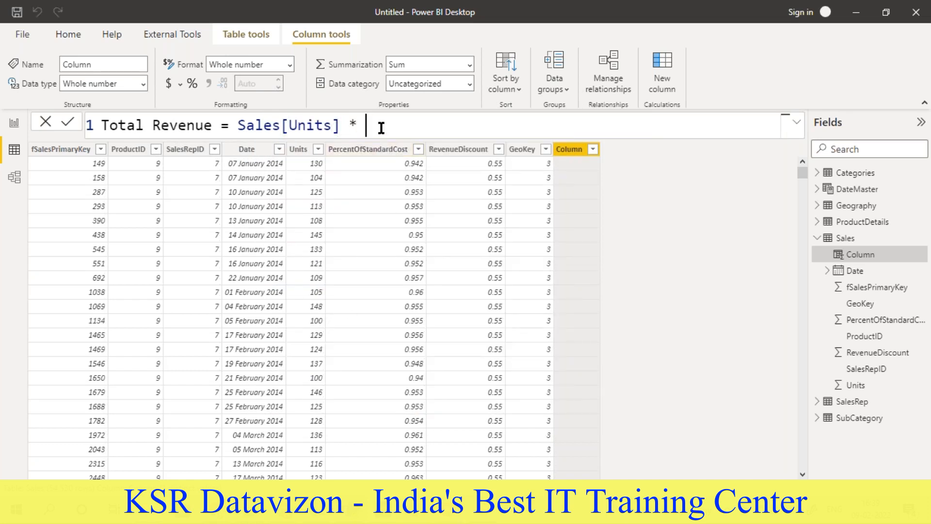
text(pro)
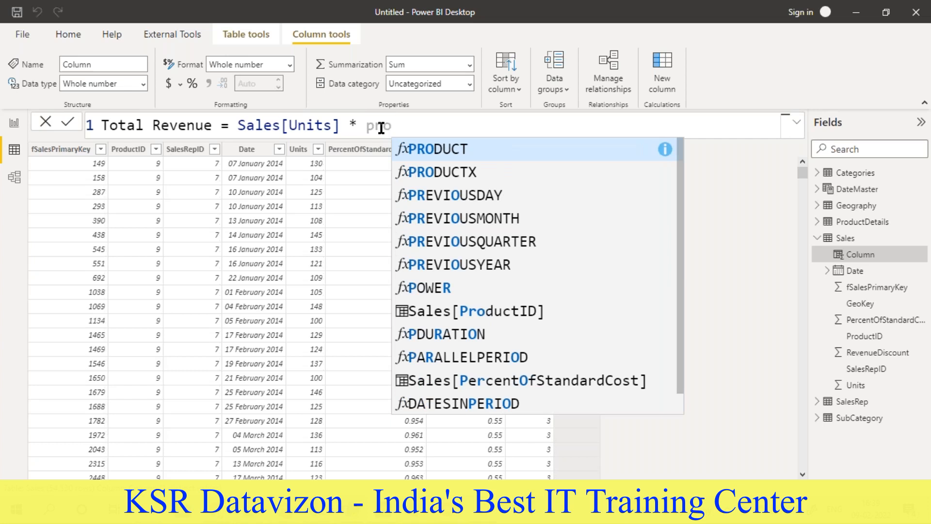
text(d)
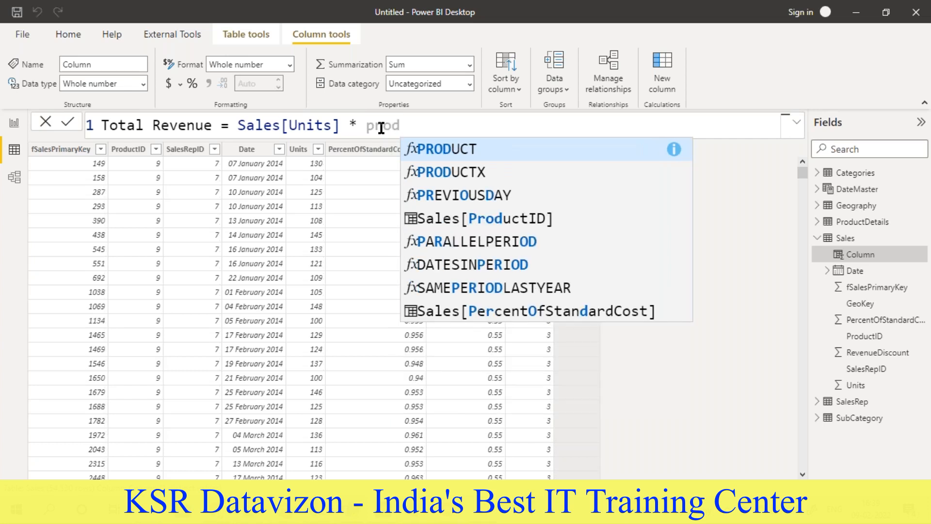
text(uct)
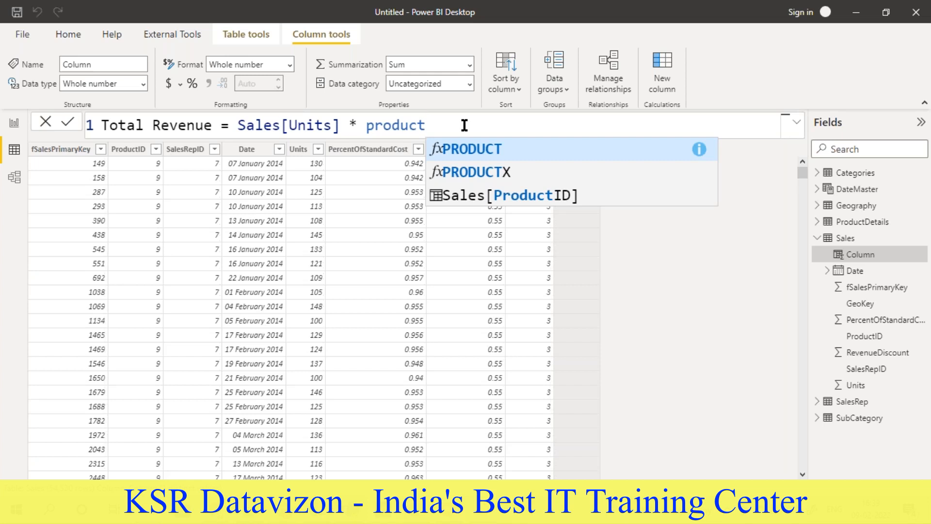
- Try to reference the product table directly after Sales[Units] * in the Total Revenue formula, then remove the entry
key(BackSpace)
key(BackSpace)
key(BackSpace)
key(BackSpace)
key(BackSpace)
key(BackSpace)
key(BackSpace)
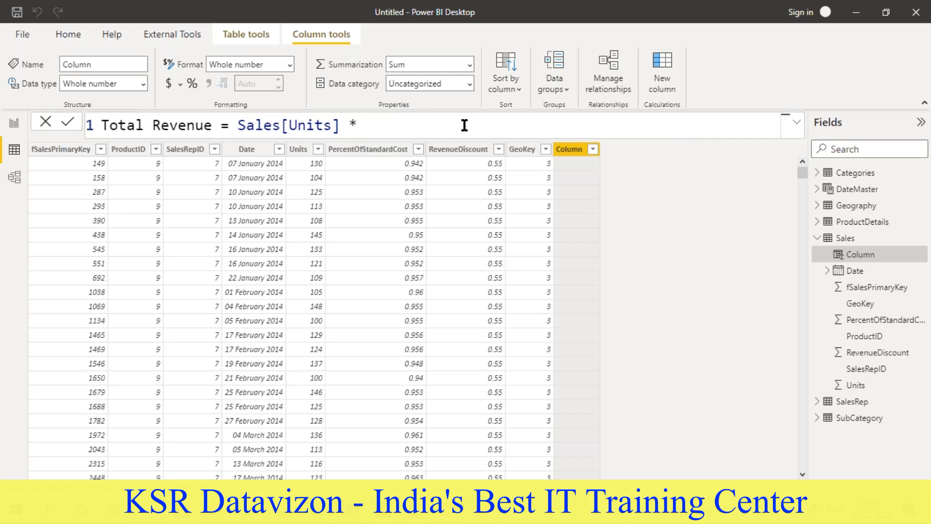
- Append the RELATED function with an opening parenthesis after Sales[Units] * in the Total Revenue formula
text(re)
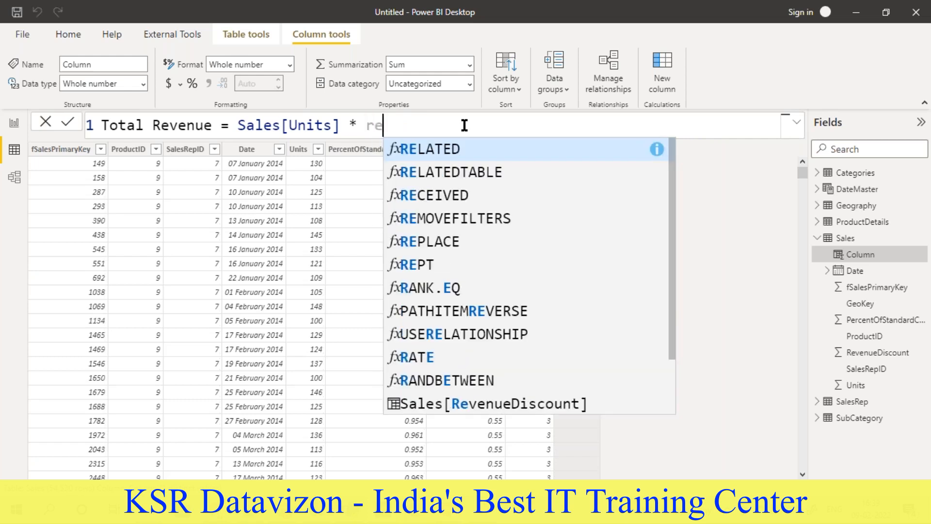
click(446, 154)
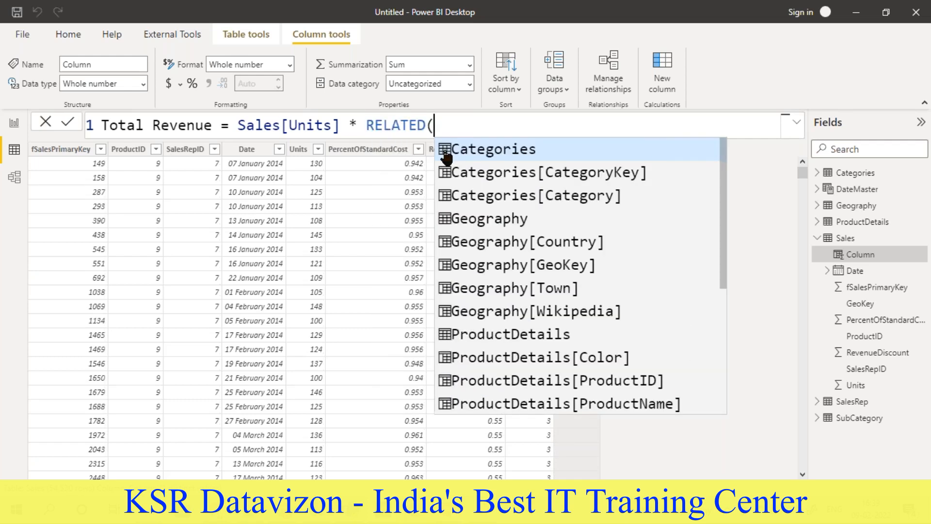
click(384, 127)
click(435, 127)
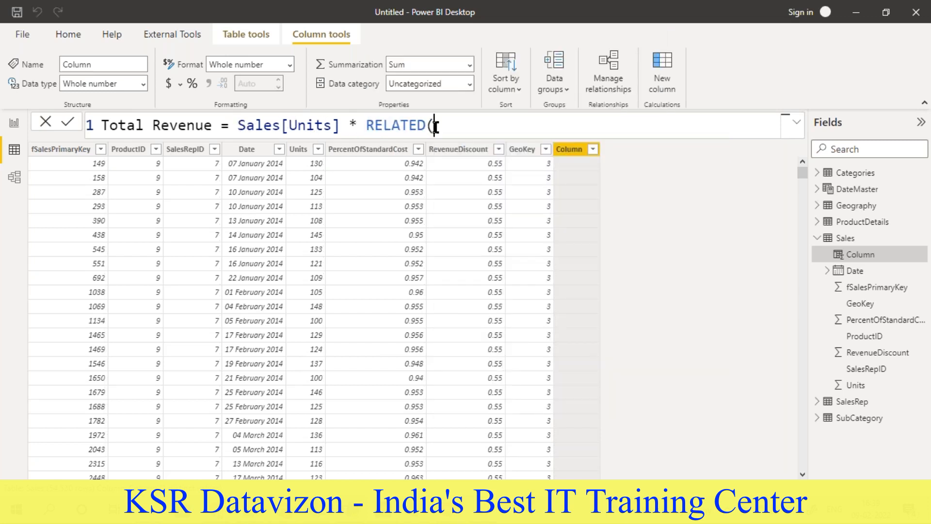
key(BackSpace)
text(()
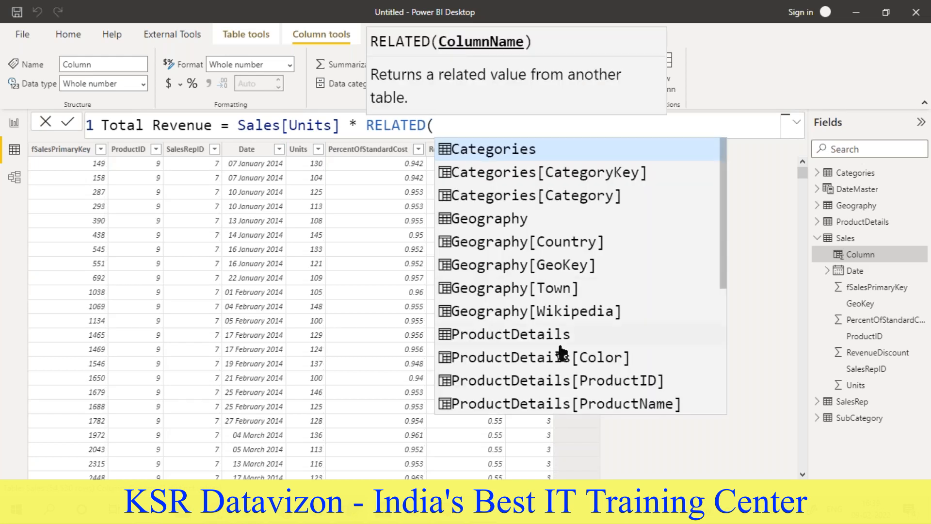
- Complete the Total Revenue formula with ProductDetails[RetailPrice] as the RELATED argument and commit it
scroll(562, 350, down, 1)
scroll(521, 339, down, 2)
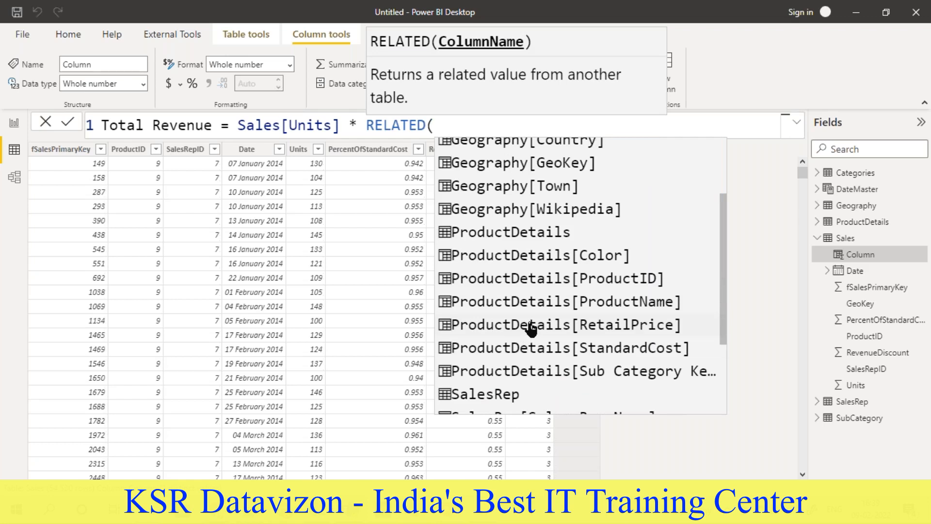
click(515, 328)
text())
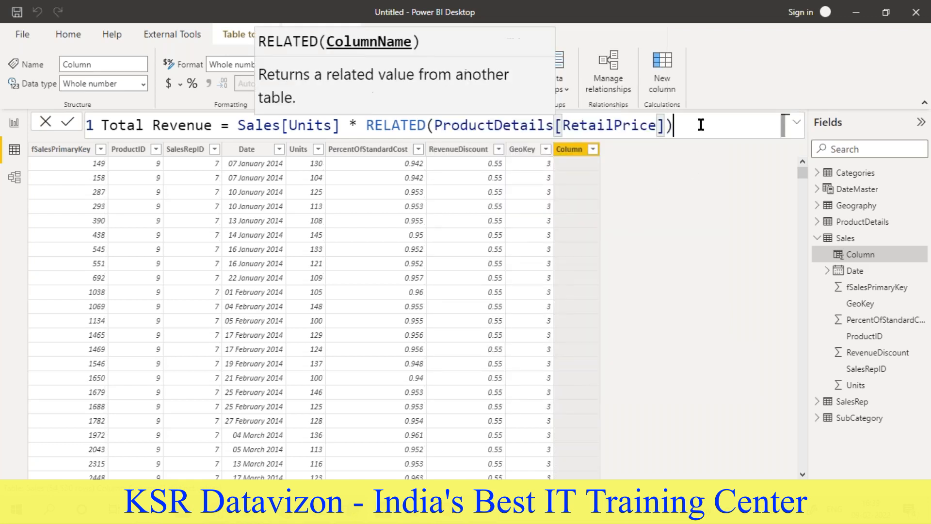
double_click(409, 124)
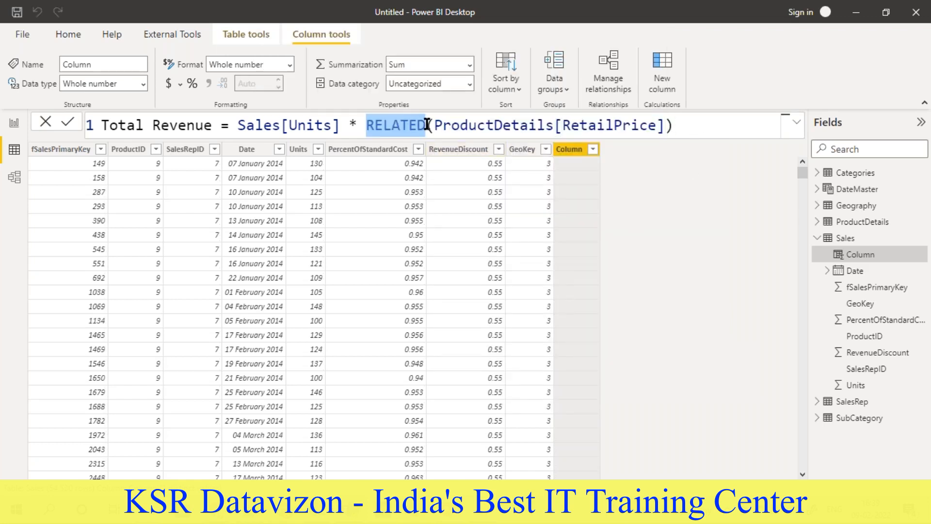
click(425, 126)
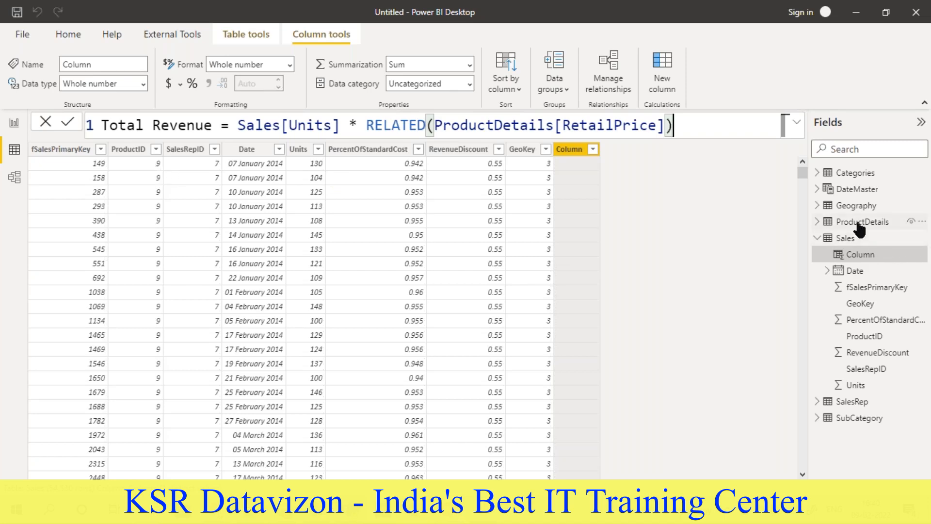
key(Return)
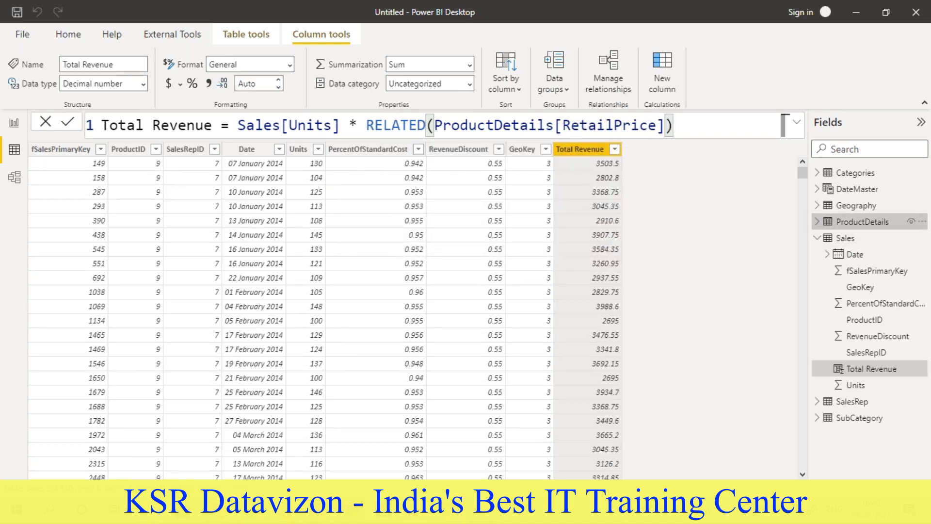
- Review the ProductDetails table's retail prices, then return to the Total Revenue column in Sales and its formula
click(864, 222)
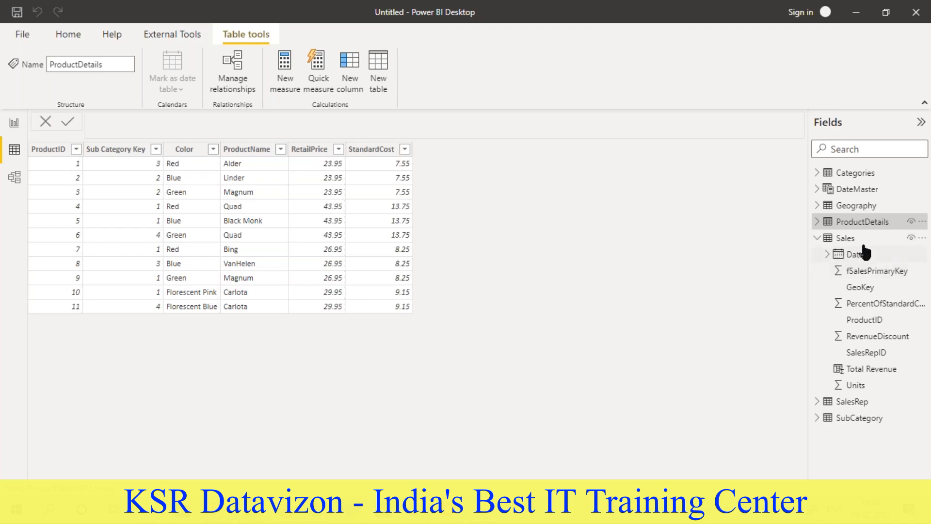
click(847, 240)
click(871, 369)
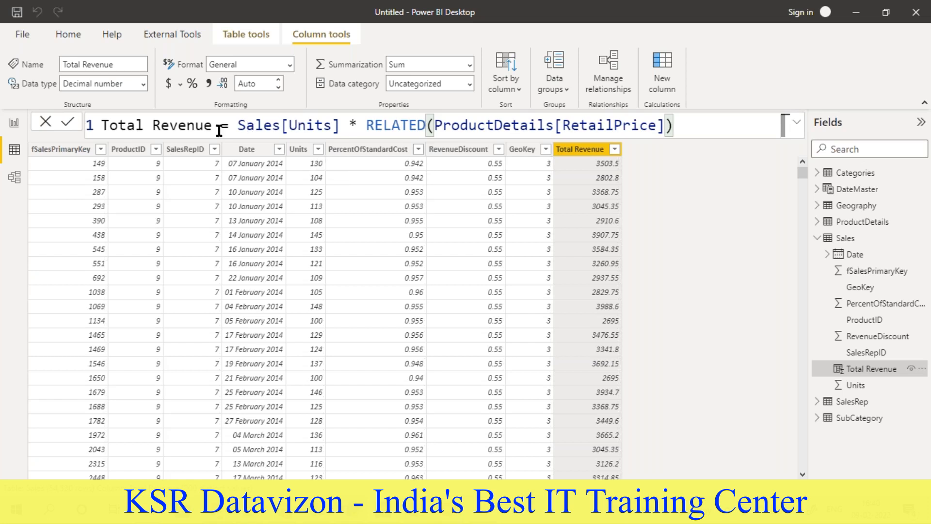
click(696, 124)
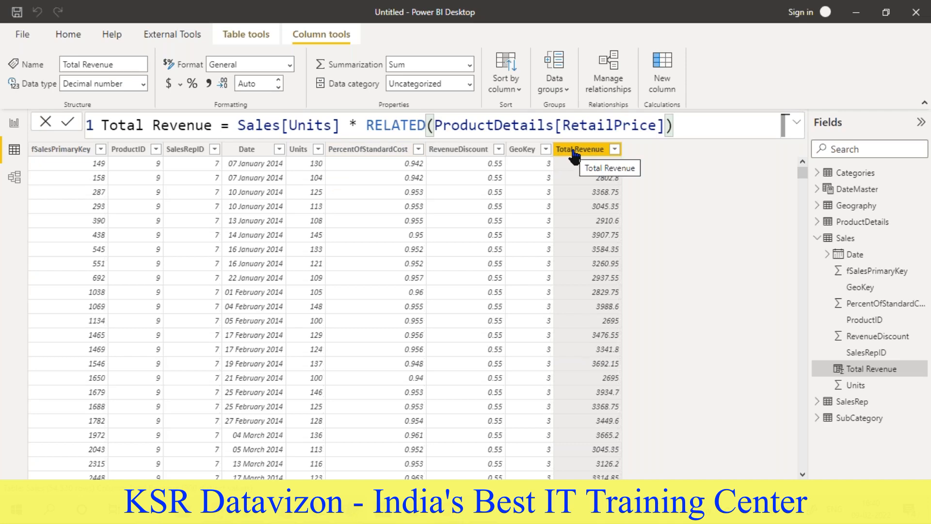
- Switch to the Word requirements document to check Tasks 3.1 and 3.2, then return to Power BI
key(alt+Tab)
drag(252, 220, 317, 215)
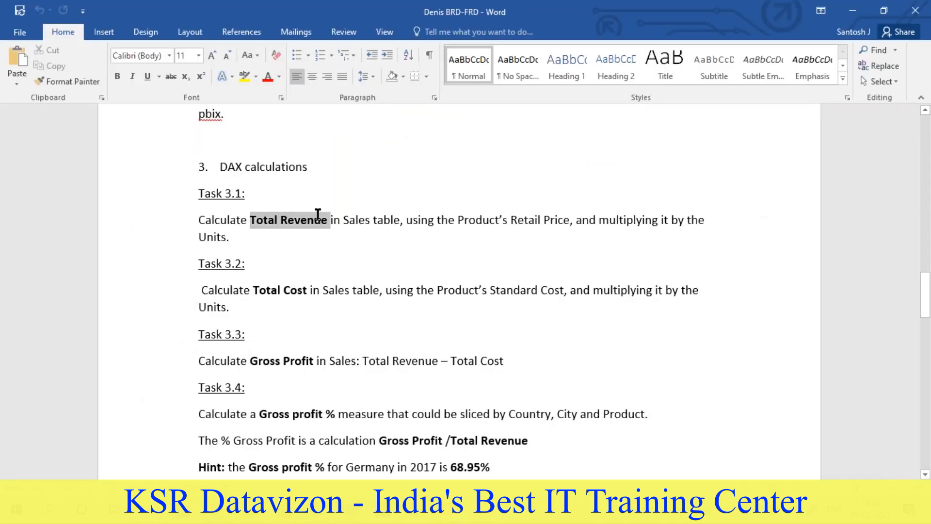
click(320, 239)
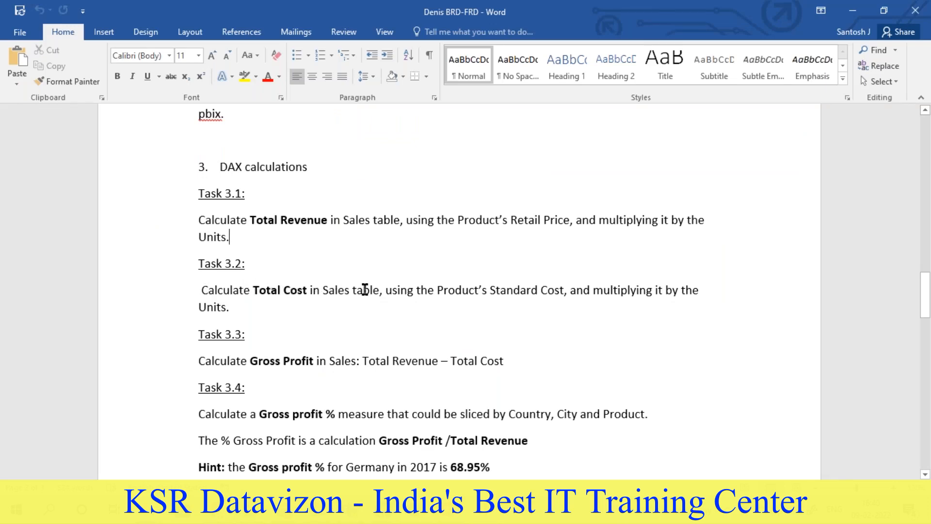
key(alt+Tab)
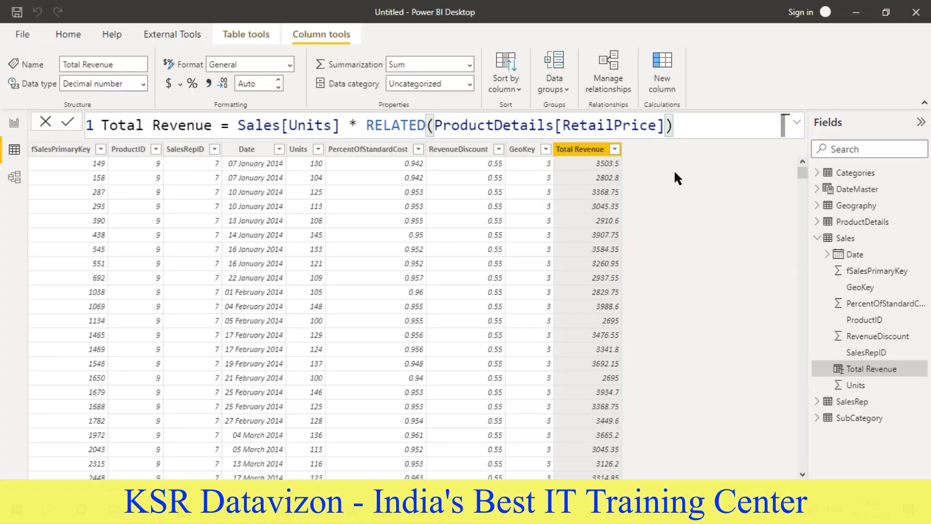
- Add a new calculated column to the Sales table and name it Total Cost in its formula
click(659, 59)
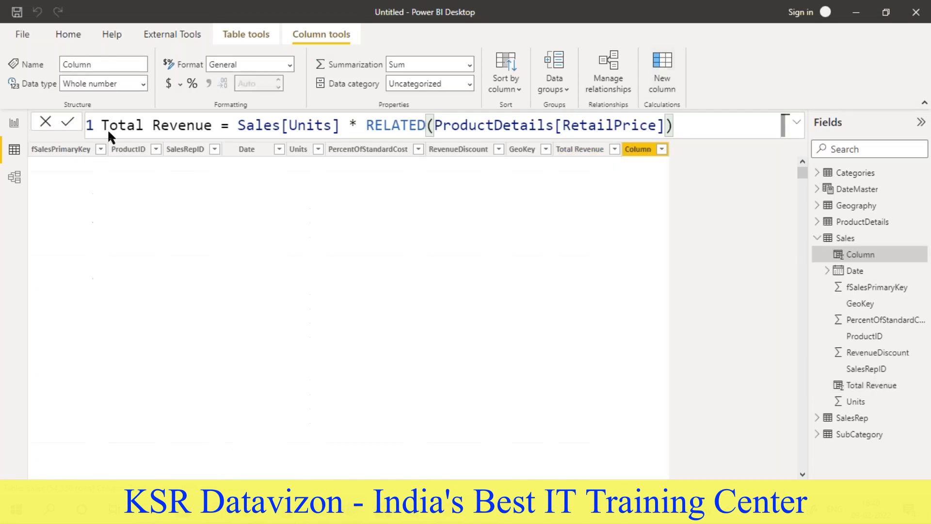
key(alt+Tab)
key(alt+Tab)
text(Tto)
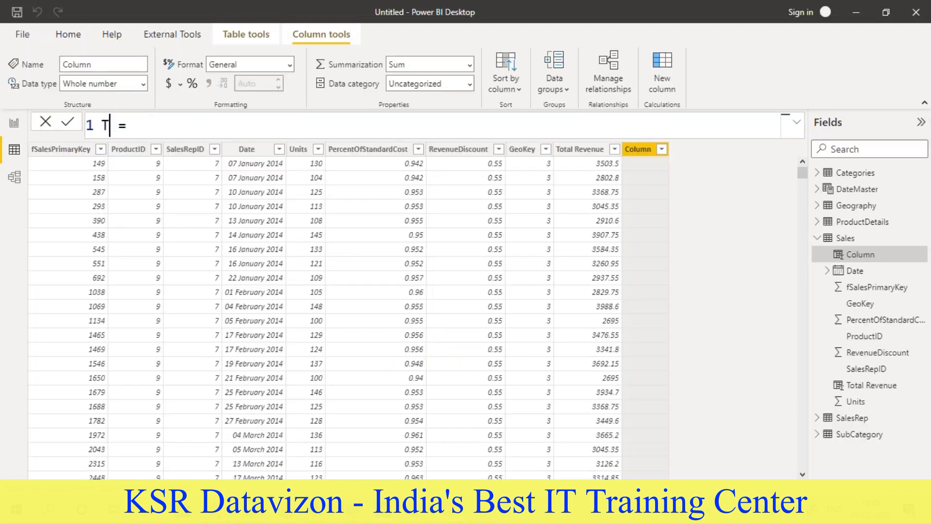
key(BackSpace)
key(BackSpace)
text(otal Cost)
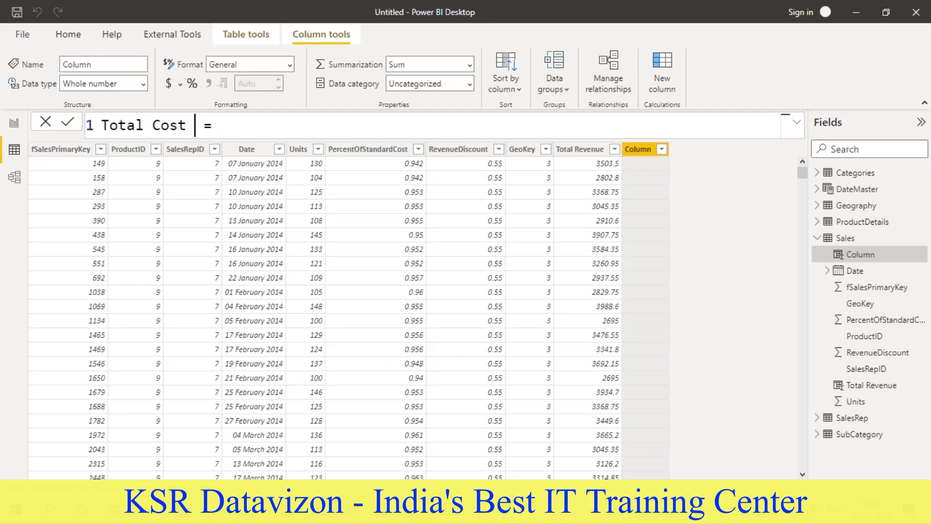
- Recheck Task 3.2 in the Word document and begin the Total Cost formula with Sales[Units] *
key(alt+Tab)
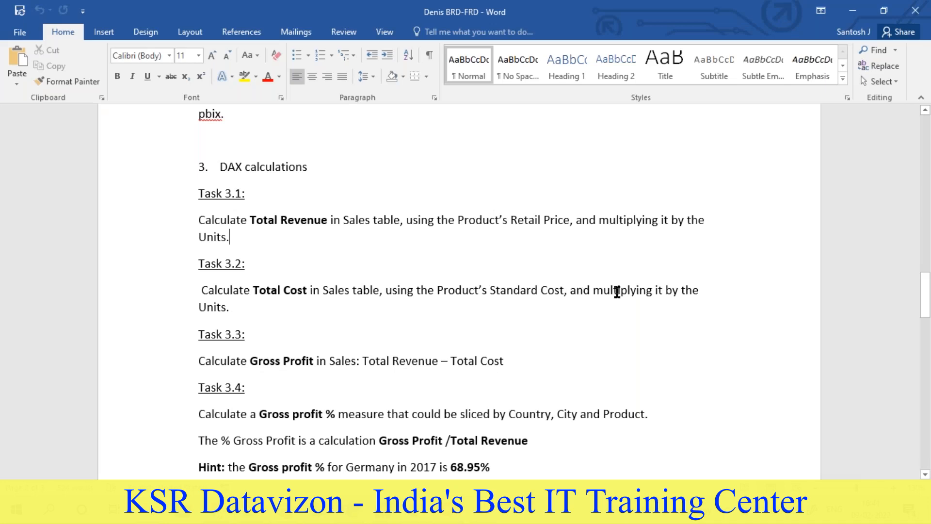
key(alt+Tab)
click(299, 124)
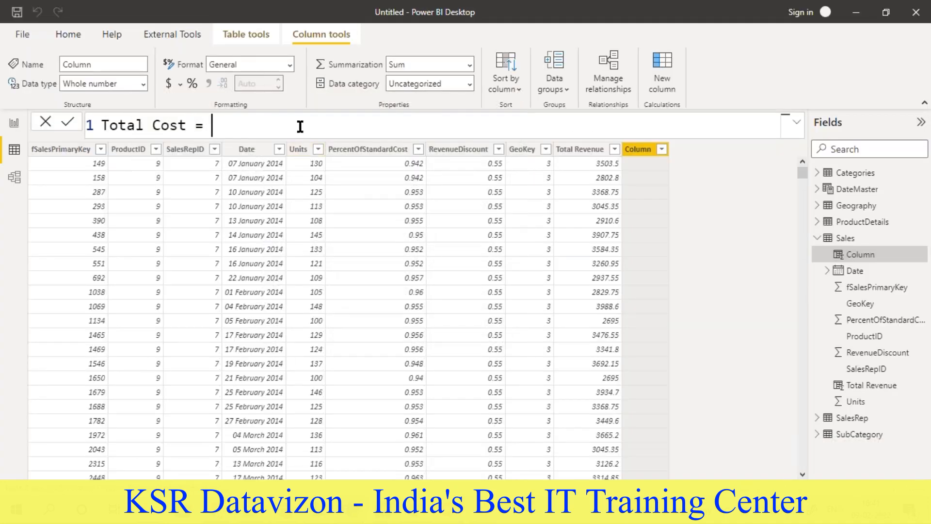
text(s)
text(ales)
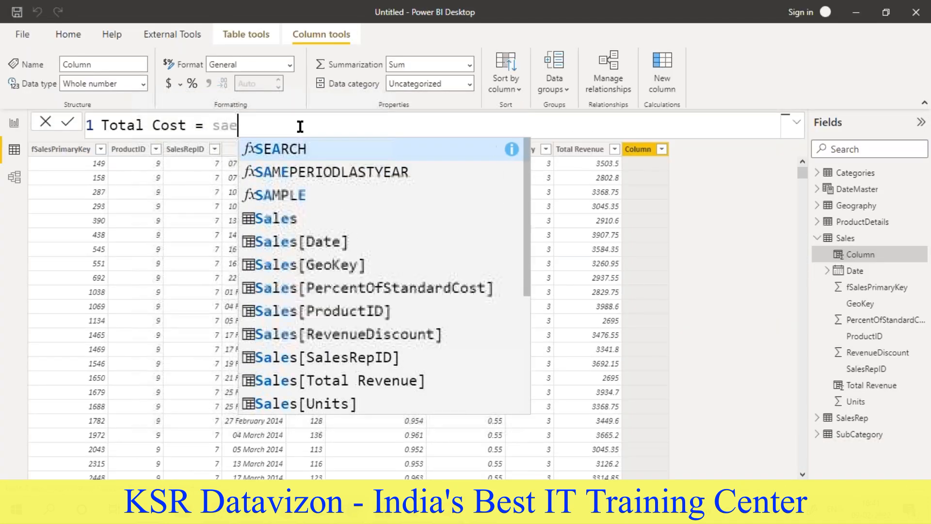
text([)
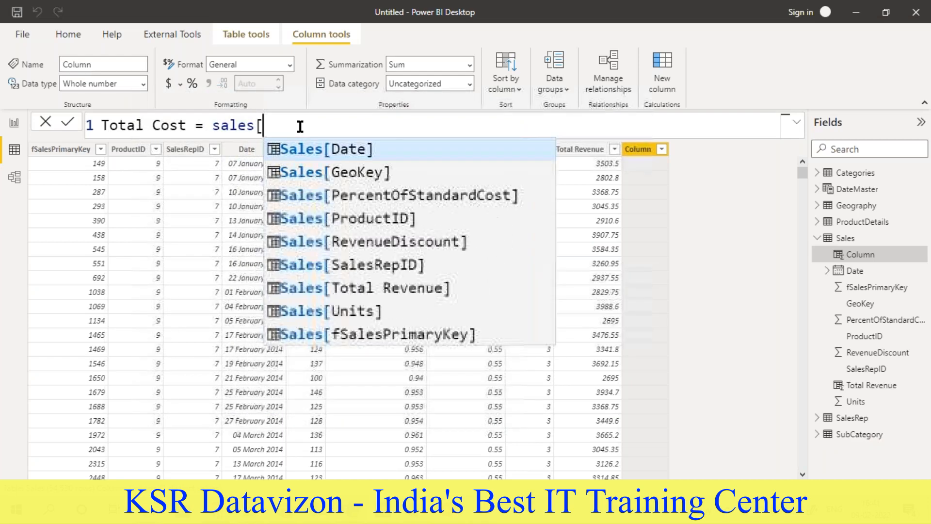
click(372, 311)
text(*)
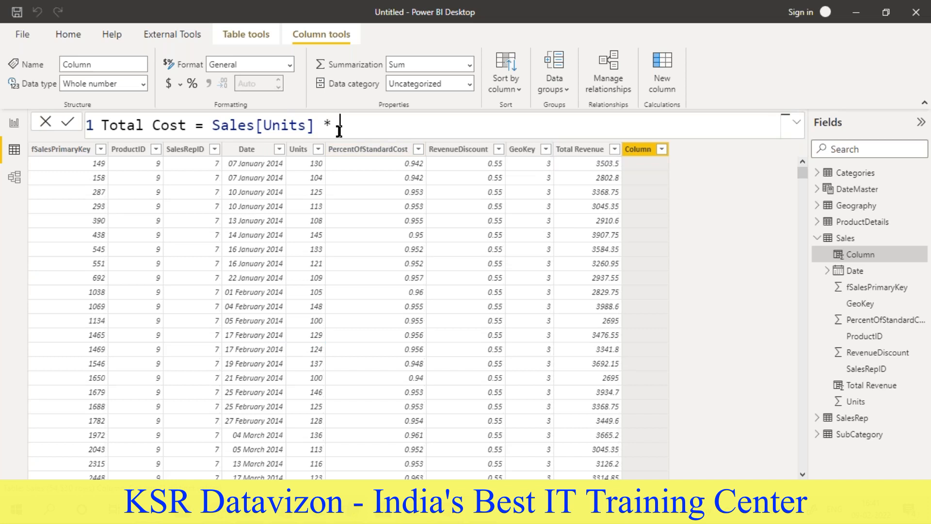
text( replate)
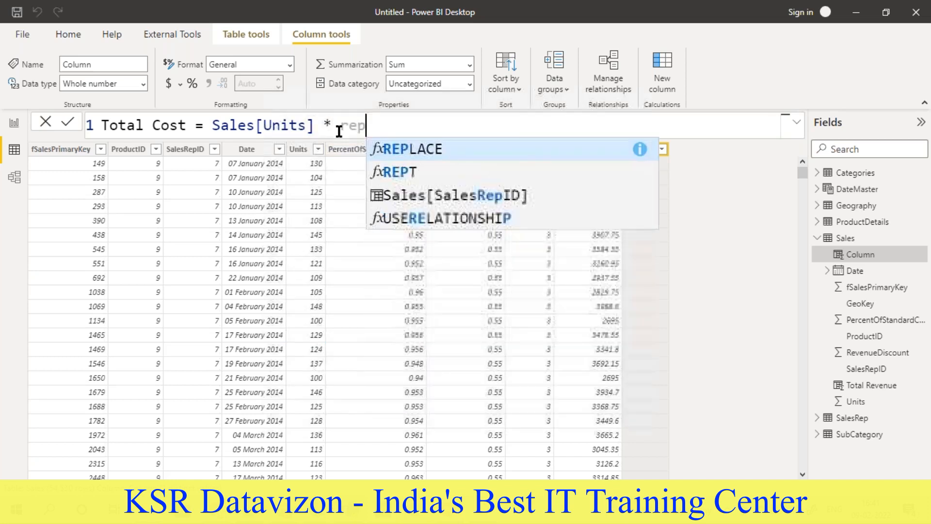
- Append the RELATED function after Sales[Units] * in the Total Cost formula
key(BackSpace)
key(BackSpace)
key(BackSpace)
key(BackSpace)
key(BackSpace)
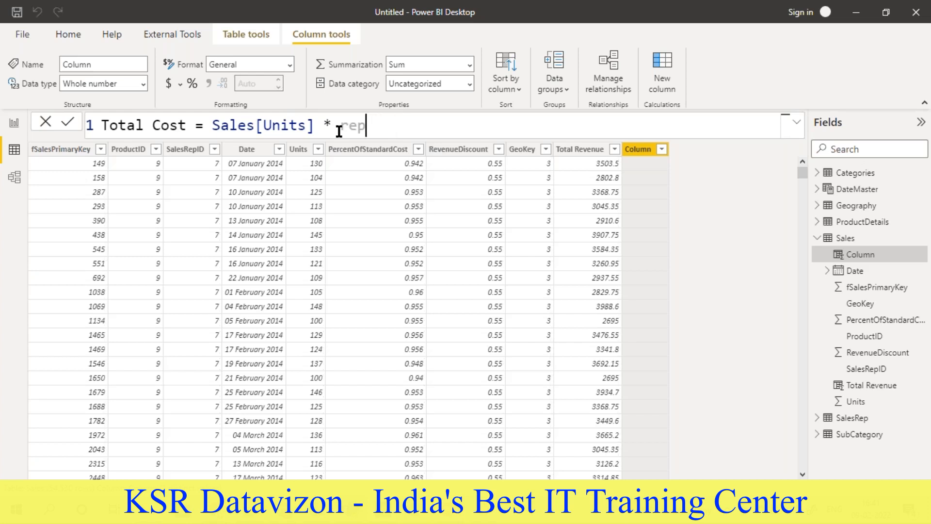
text(la)
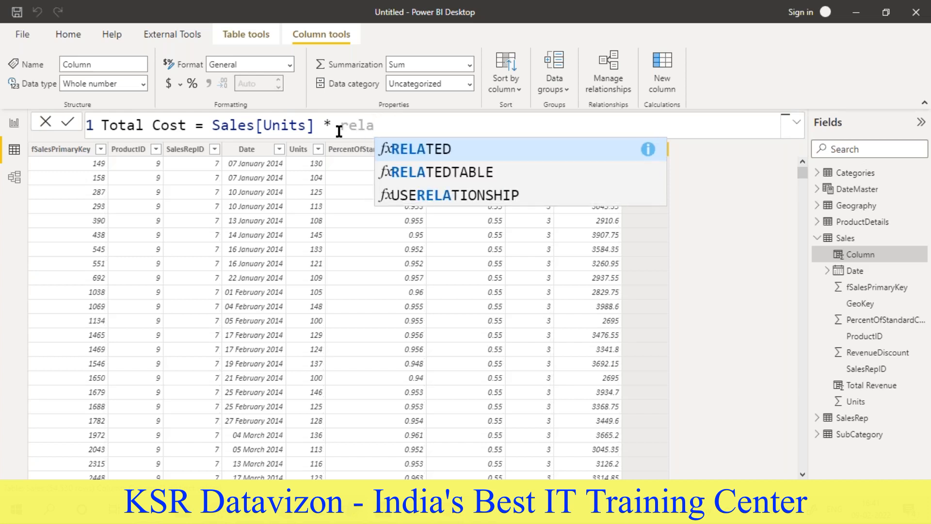
click(426, 149)
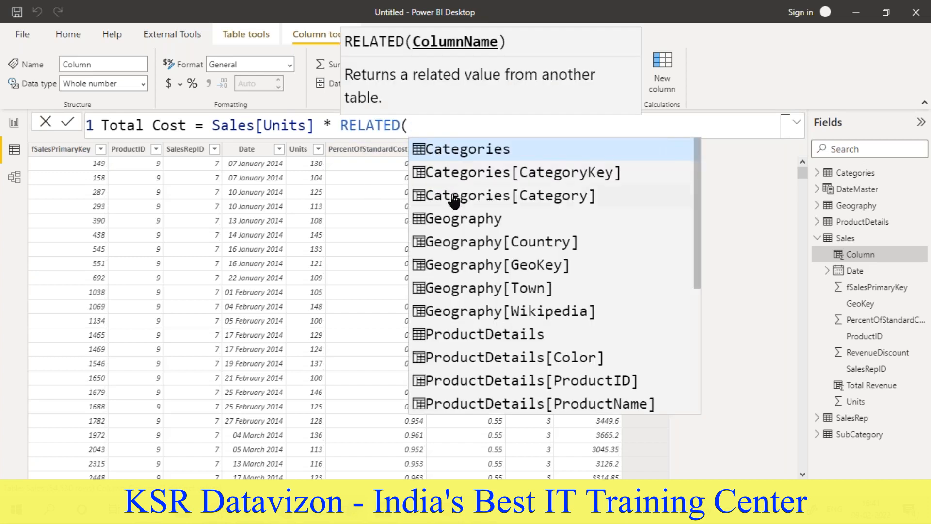
- Complete the Total Cost formula with ProductDetails[StandardCost] as the RELATED argument and commit it
scroll(454, 199, down, 3)
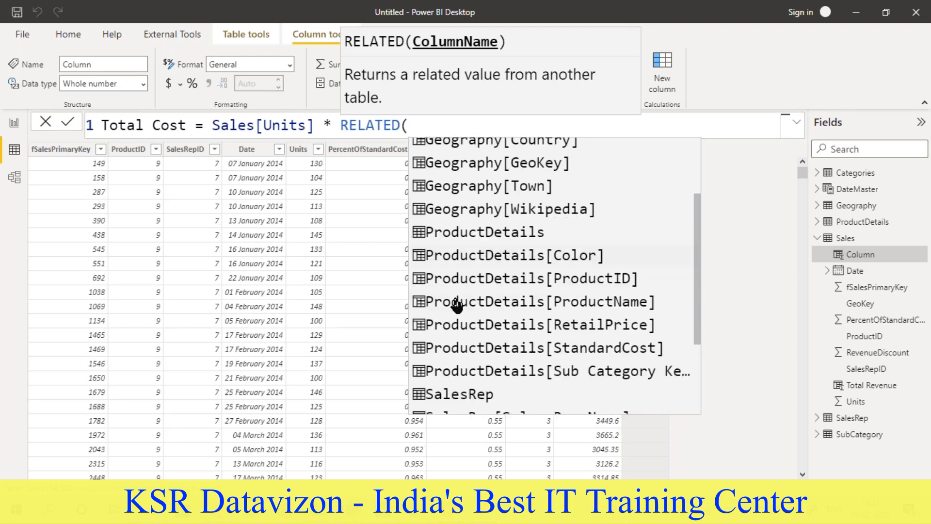
click(483, 348)
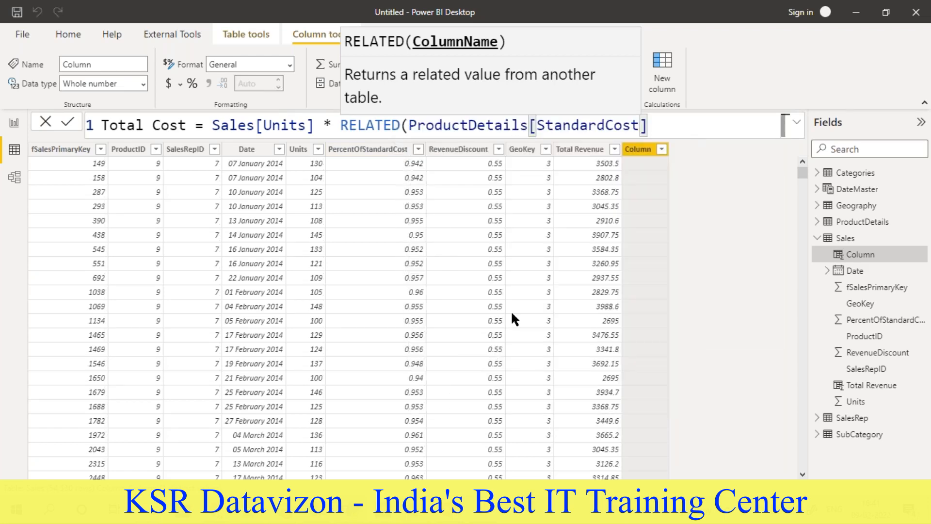
key(alt+Tab)
key(alt+Tab)
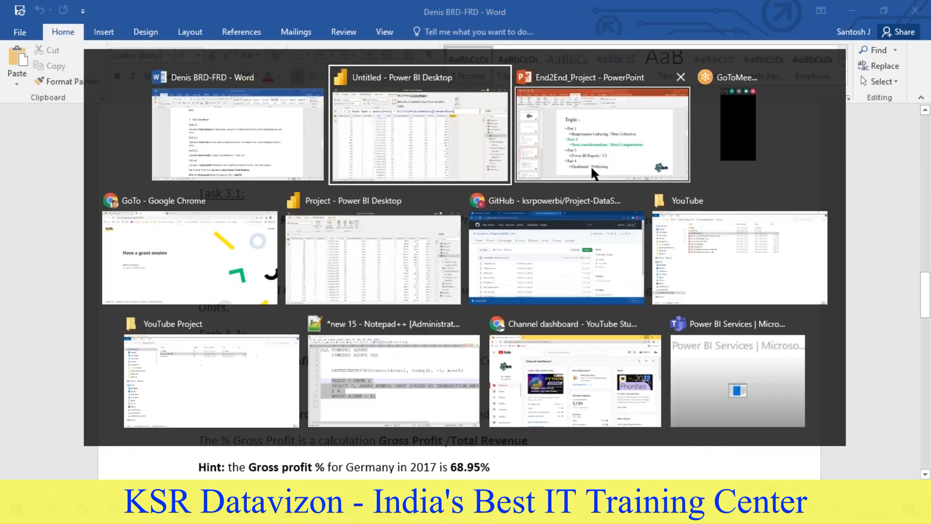
text())
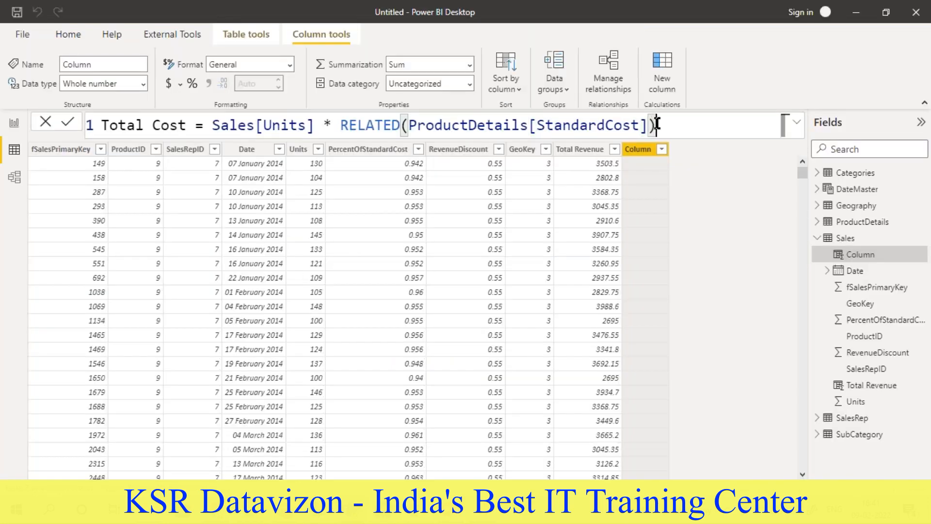
key(Return)
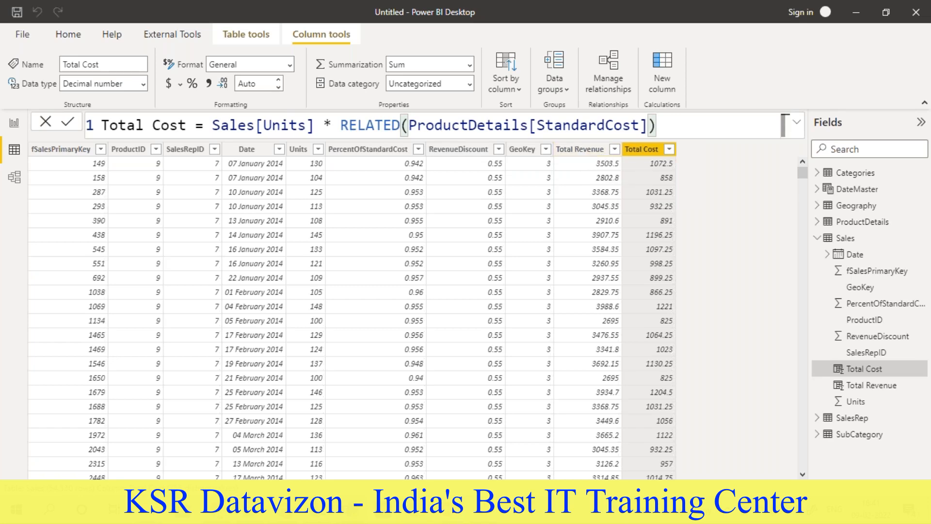
- Look up the Gross Profit definition under Task 3.3 in the Word document and return to Power BI
key(alt+Tab)
scroll(261, 339, down, 3)
drag(250, 280, 313, 280)
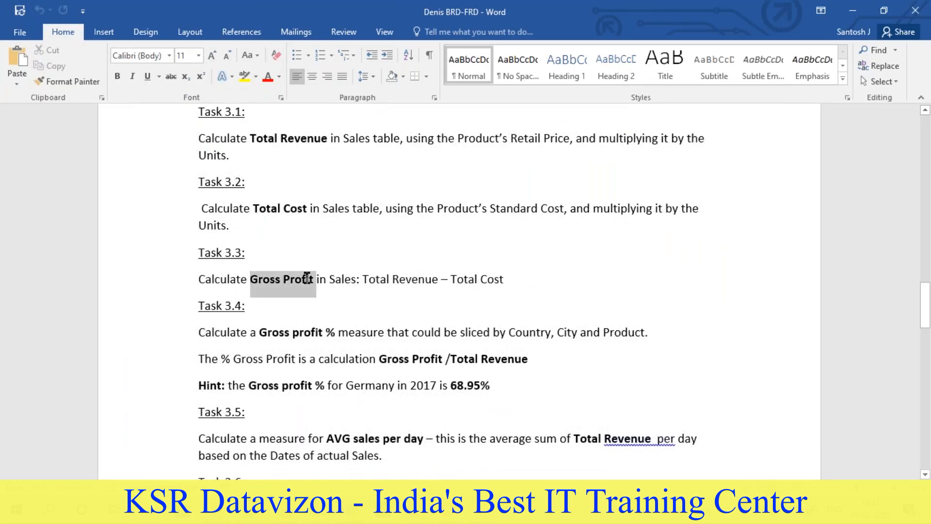
key(alt+Tab)
key(alt+Tab)
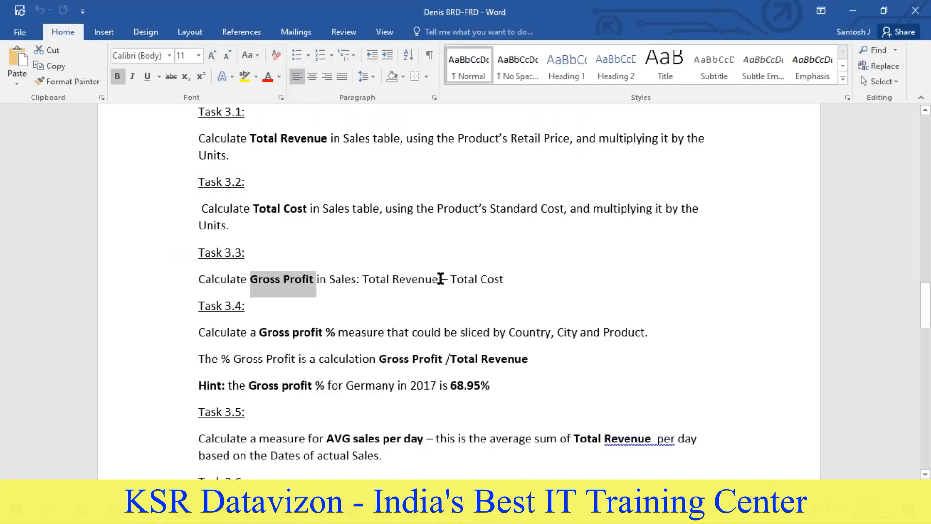
key(alt+Tab)
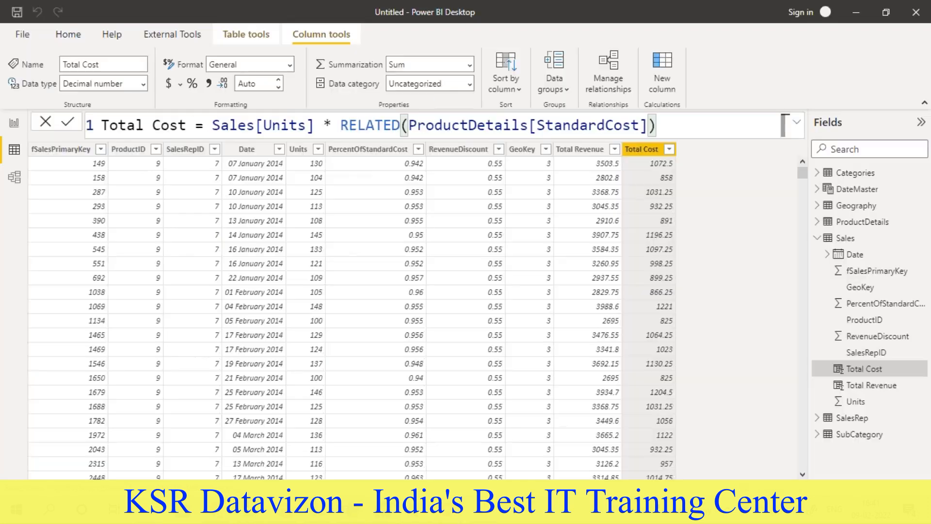
- Add a new calculated column to the Sales table and name it Gross Profit
click(660, 67)
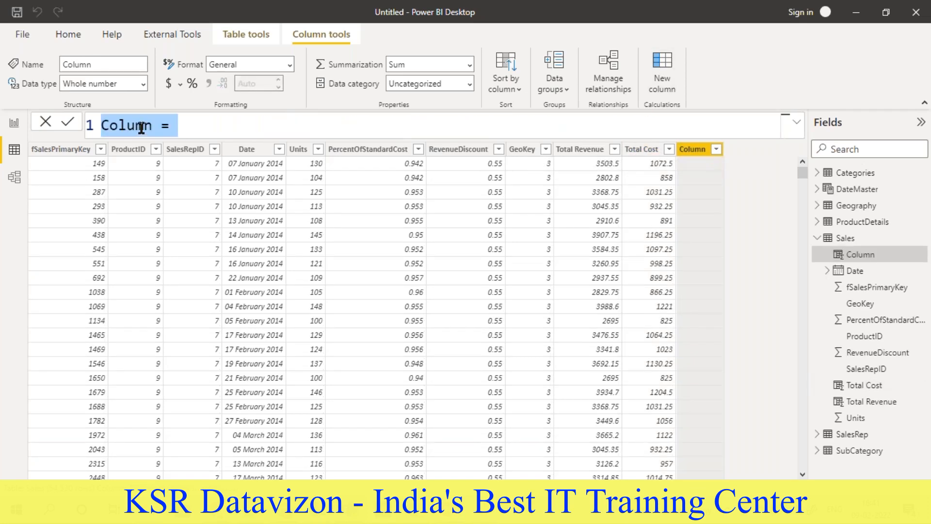
text(Tot)
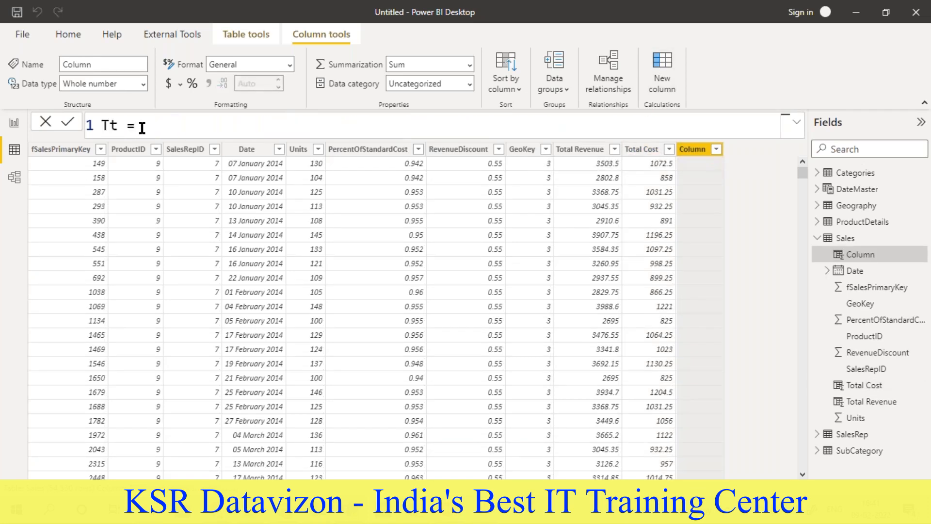
text(a)
key(BackSpace)
key(BackSpace)
key(BackSpace)
key(BackSpace)
text(Gross Profit)
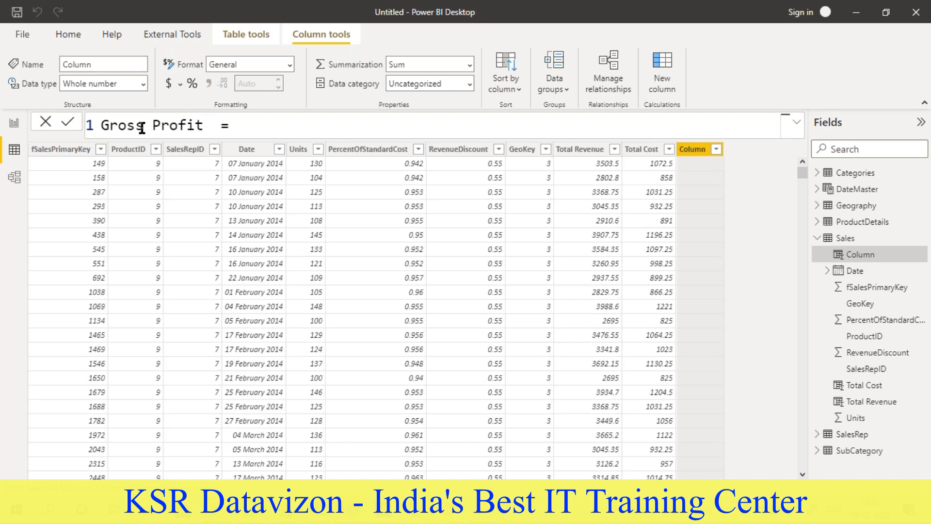
- Check the Task 3.3 definition in the Word document and begin the Gross Profit formula with Sales[Total Revenue]
key(alt+Tab)
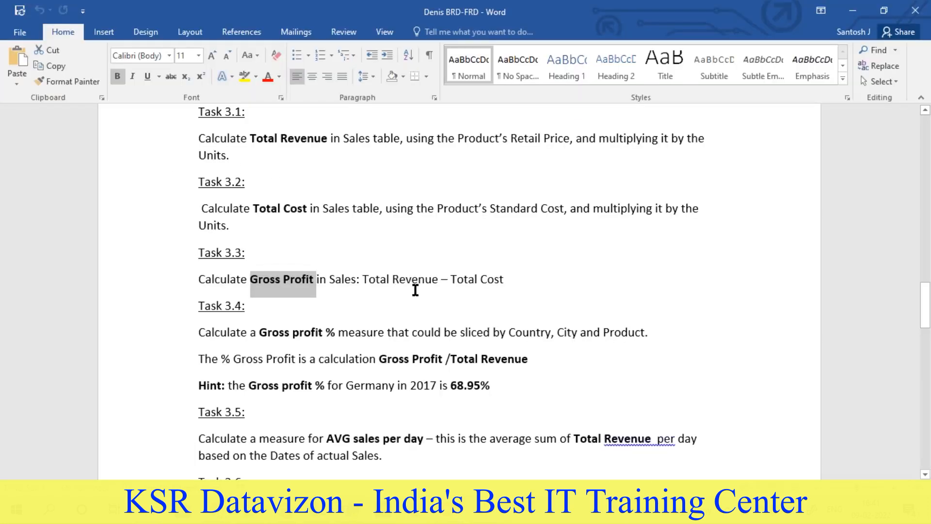
key(alt+Tab)
click(276, 126)
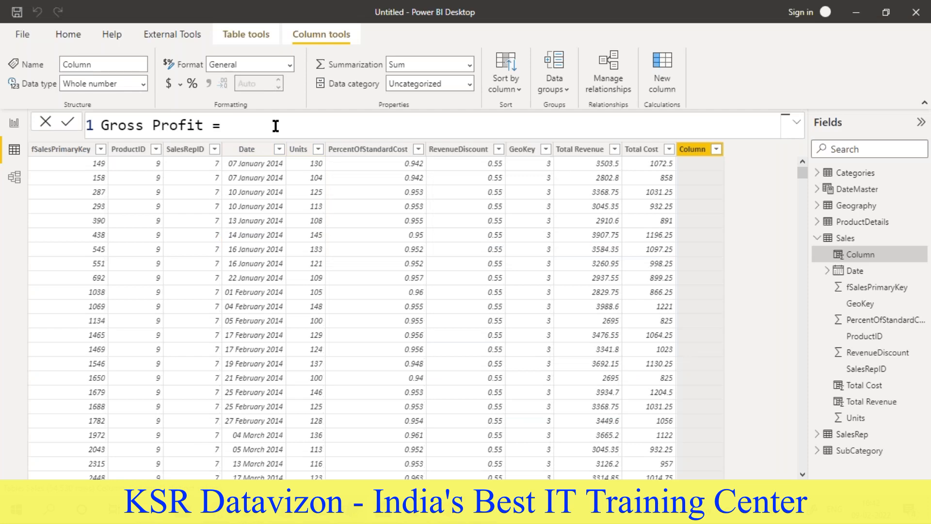
text(sales[)
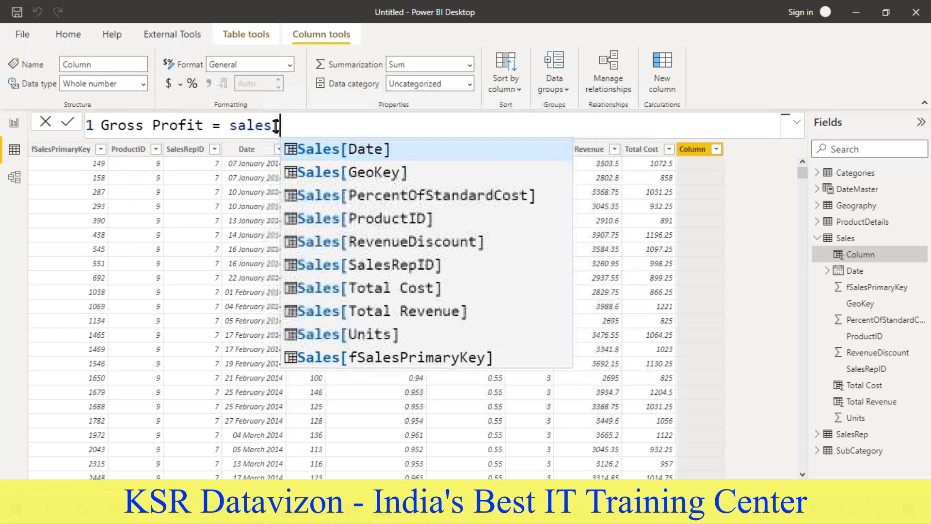
click(413, 312)
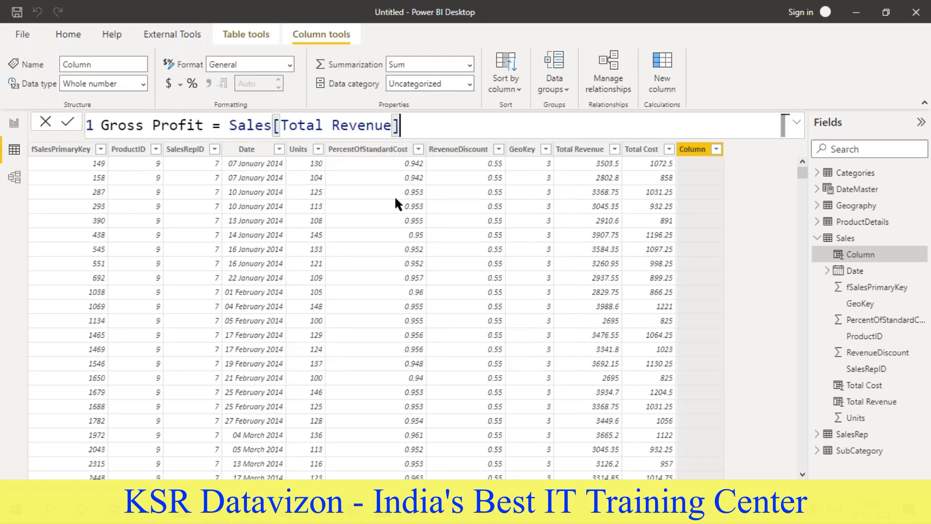
- Complete the Gross Profit formula by subtracting Sales[Total Cost], recheck it against the Word document and commit it
text(- sales[)
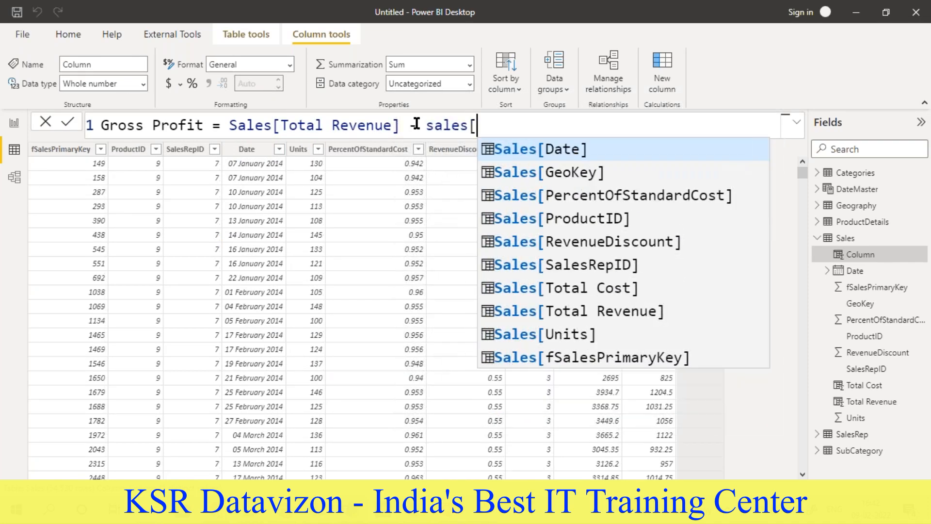
click(532, 289)
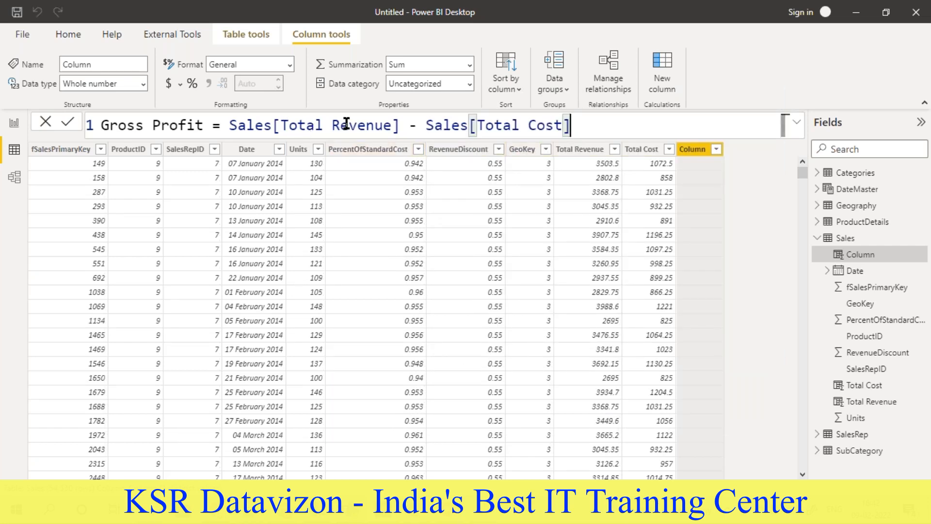
key(alt+Tab)
key(alt+Tab)
key(alt+Tab)
key(alt+Tab)
key(Return)
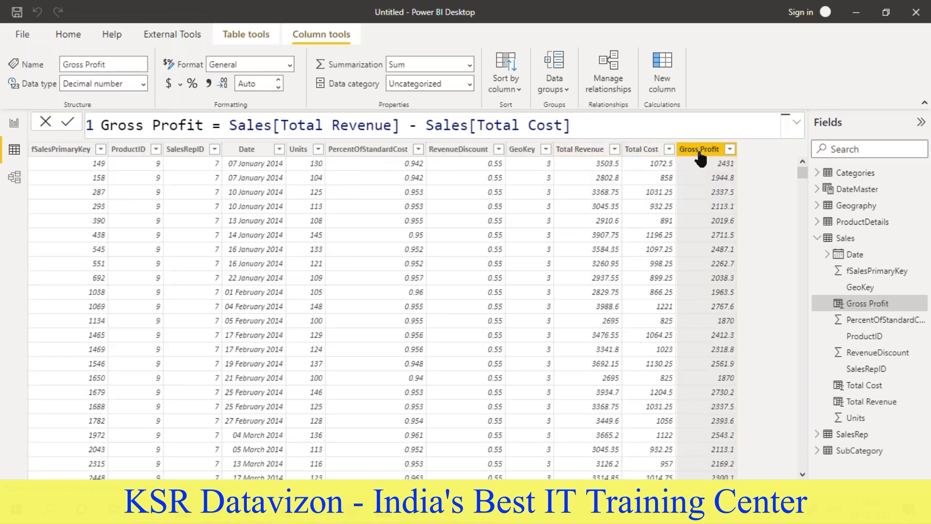
- Review the DAX tasks in the Word document against the Total Cost and Total Revenue formulas in Power BI
key(alt+Tab)
scroll(241, 234, up, 1)
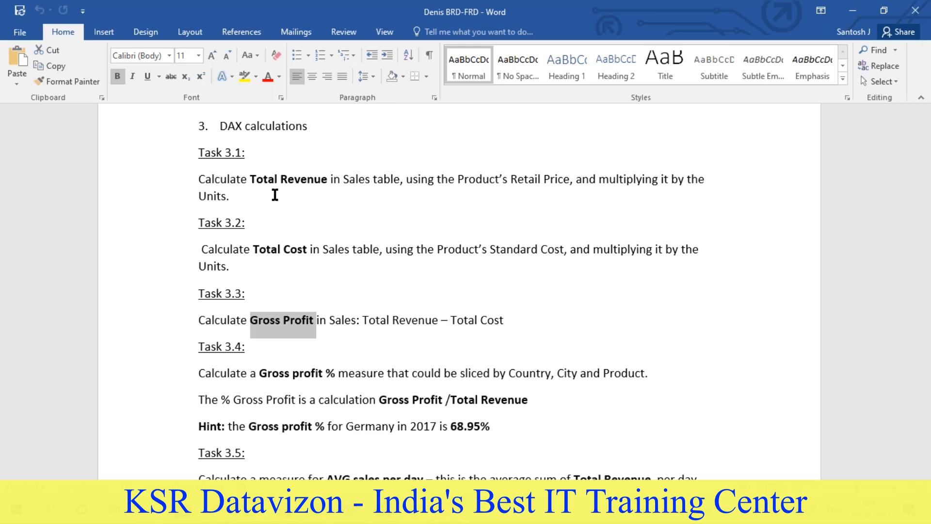
key(alt+Tab)
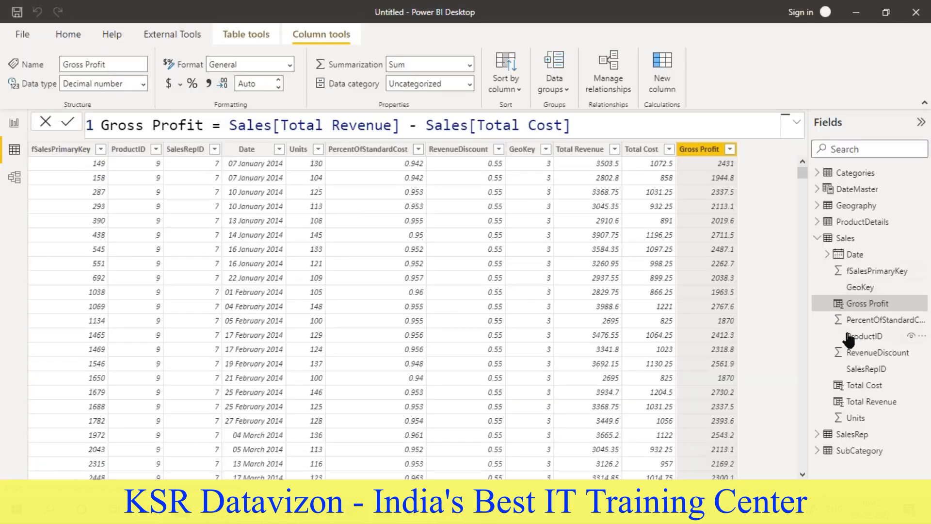
click(855, 385)
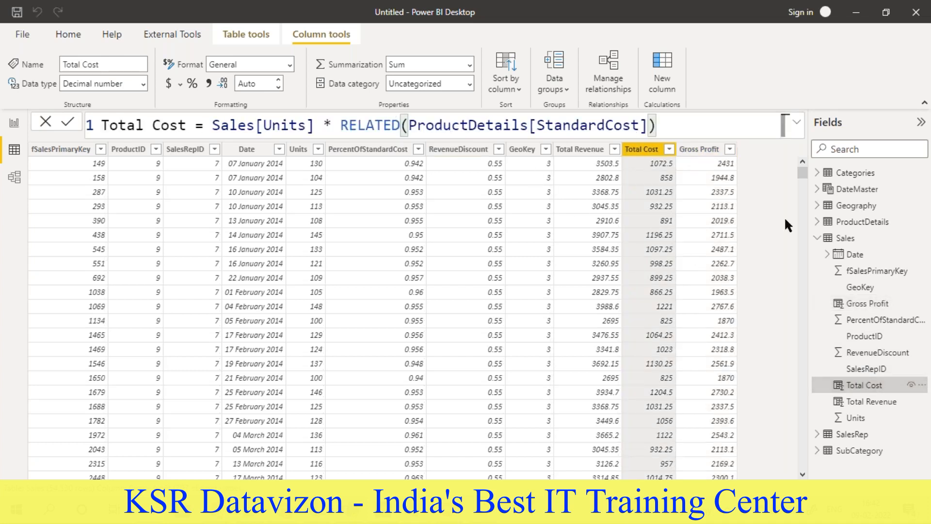
click(857, 403)
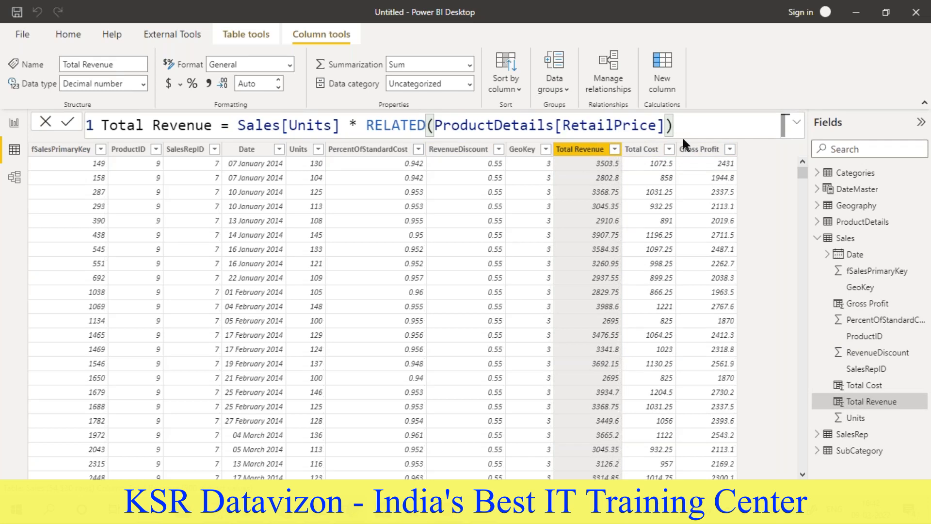
key(alt+Tab)
scroll(370, 248, up, 3)
scroll(370, 247, down, 5)
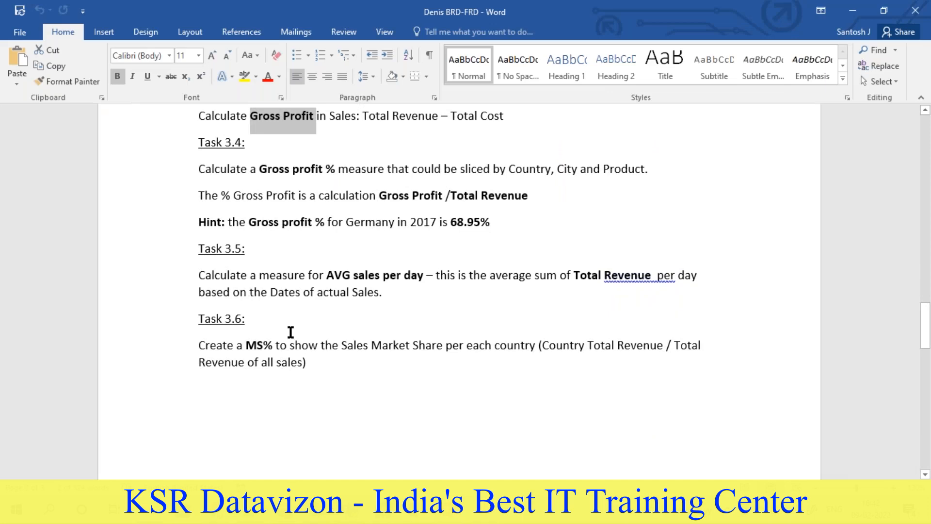
scroll(291, 330, up, 5)
key(alt+Tab)
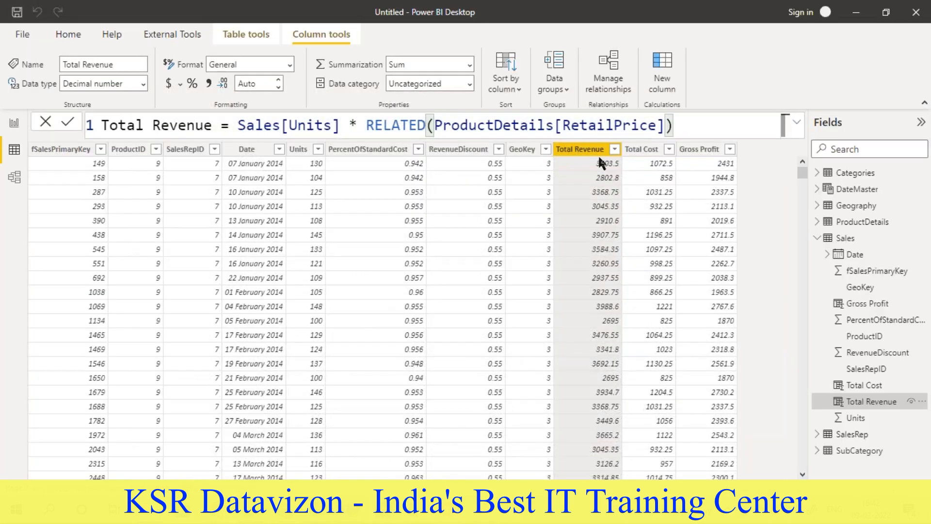
click(635, 151)
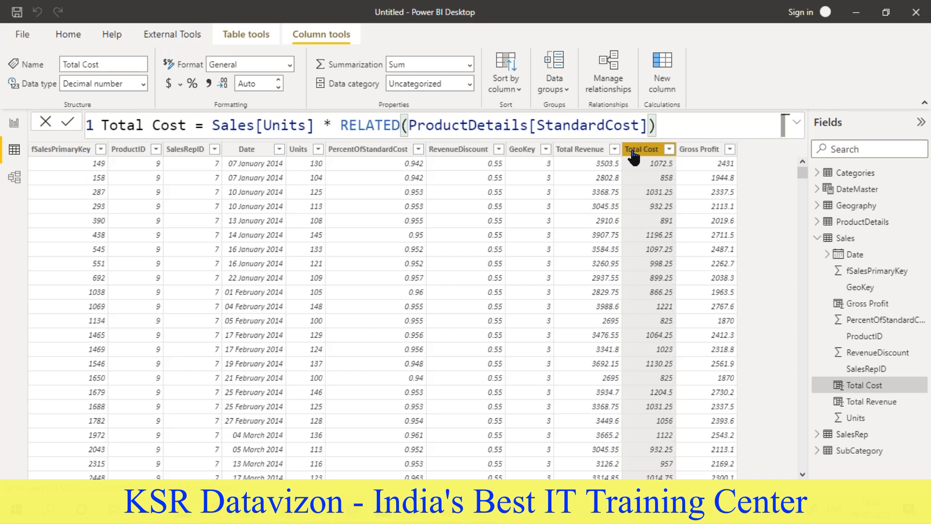
- Look through the data of every table from Categories to SubCategory, including the three calculated columns in Sales
click(853, 182)
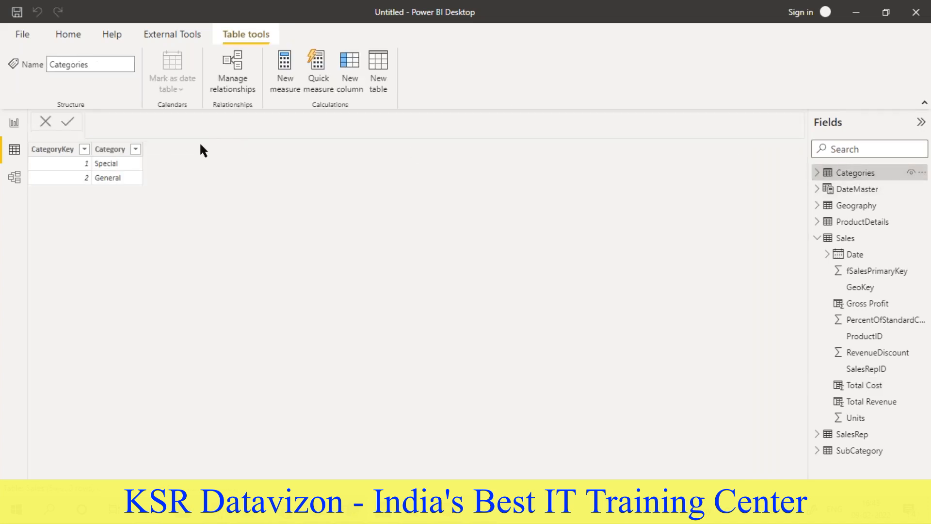
click(836, 190)
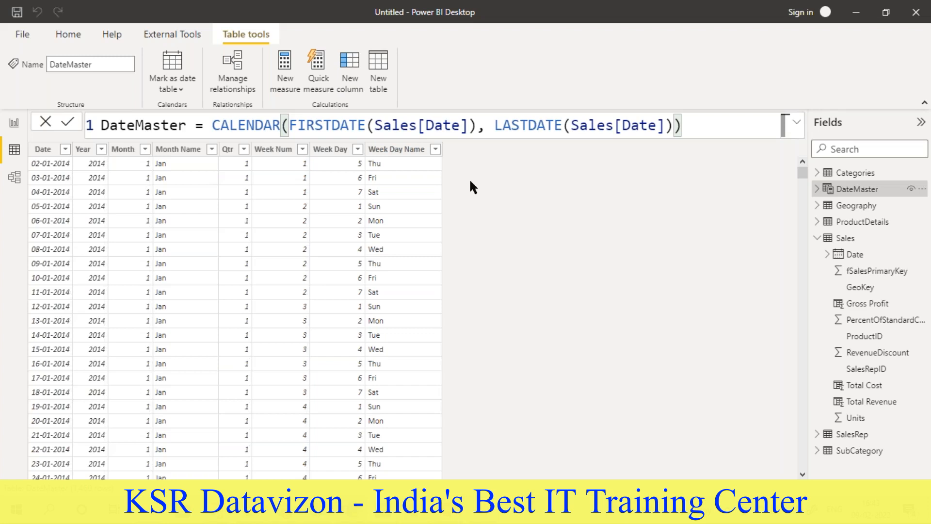
click(871, 206)
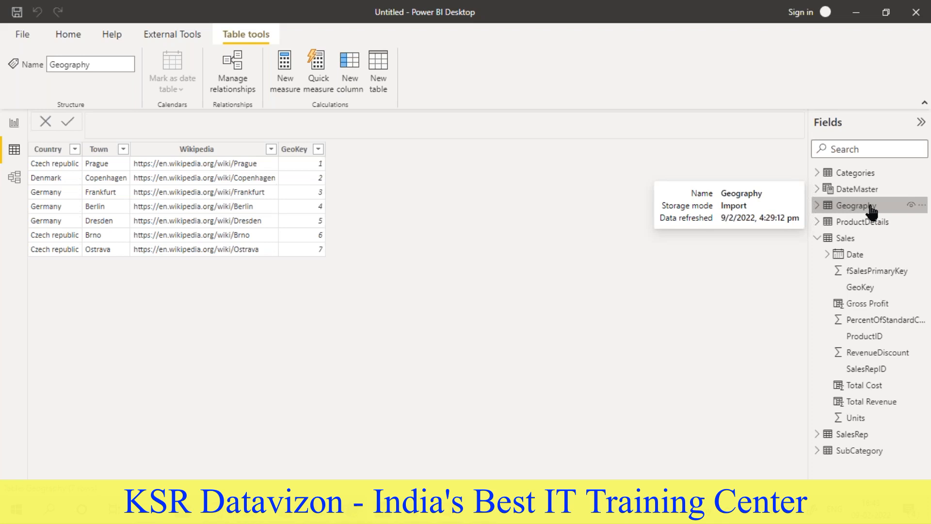
click(865, 226)
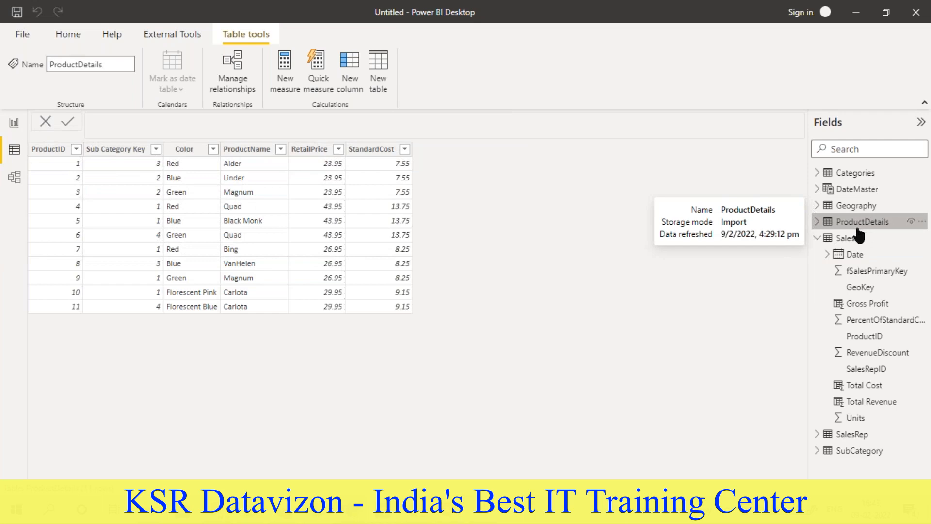
click(855, 238)
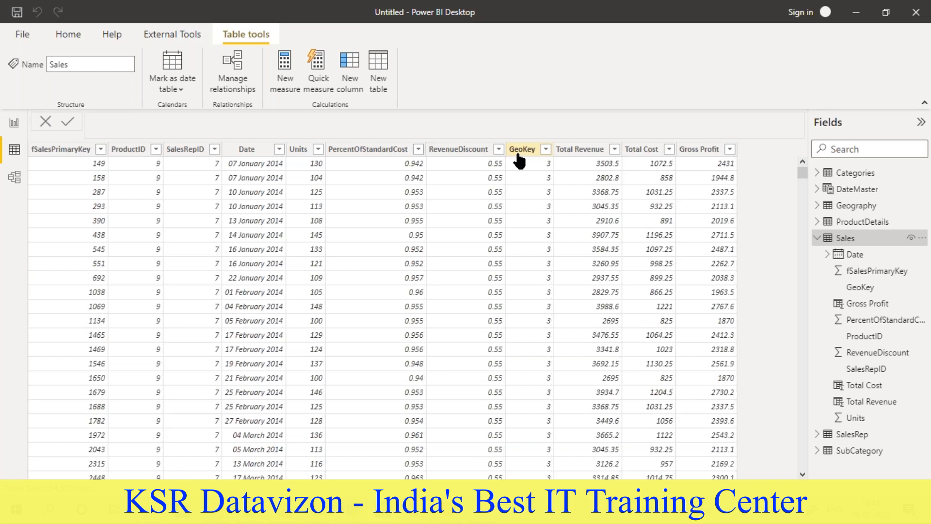
click(577, 149)
click(647, 149)
click(691, 150)
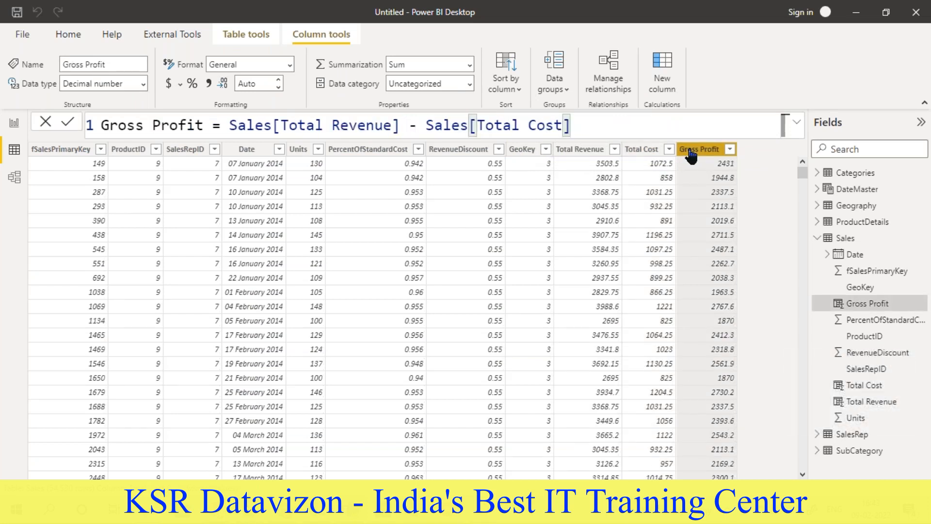
click(818, 239)
click(841, 258)
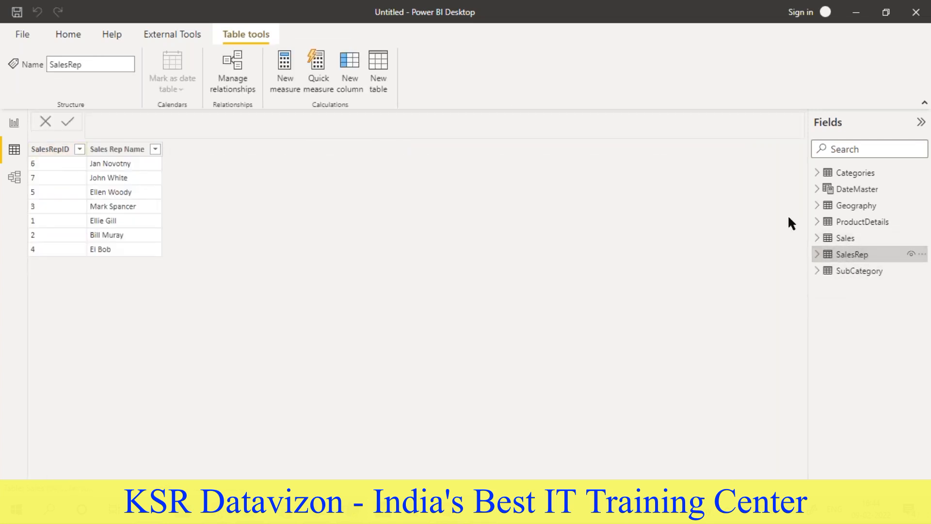
click(846, 271)
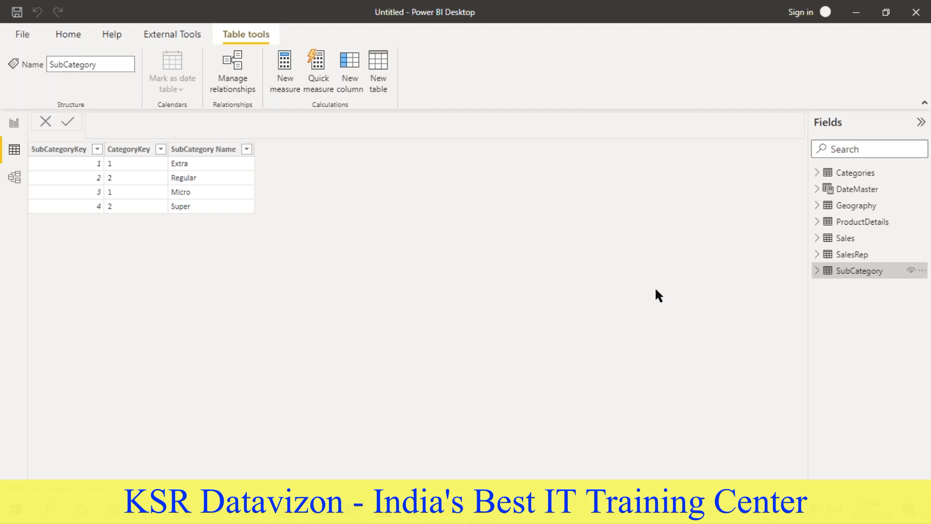
- Open the model diagram and move the DateMaster table closer to the others, just beneath ProductDetails
click(14, 178)
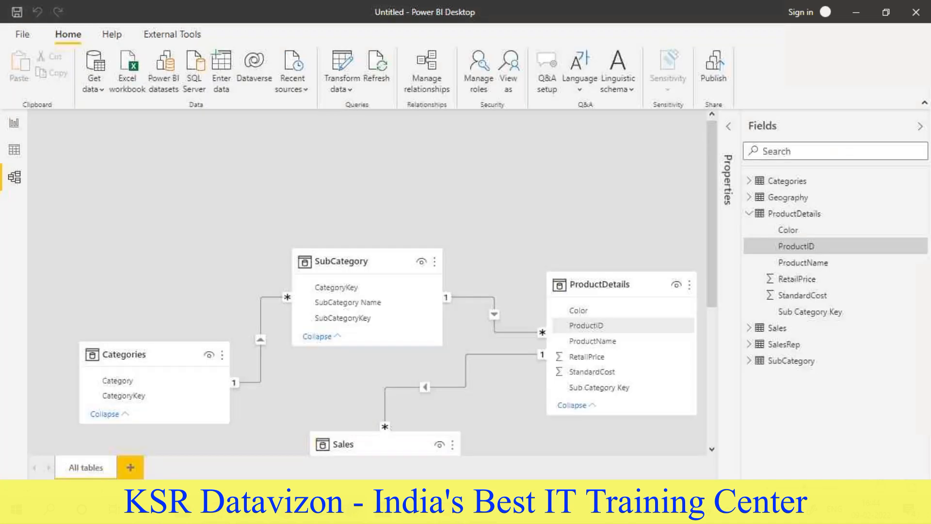
drag(444, 451, 238, 451)
scroll(234, 373, up, 3)
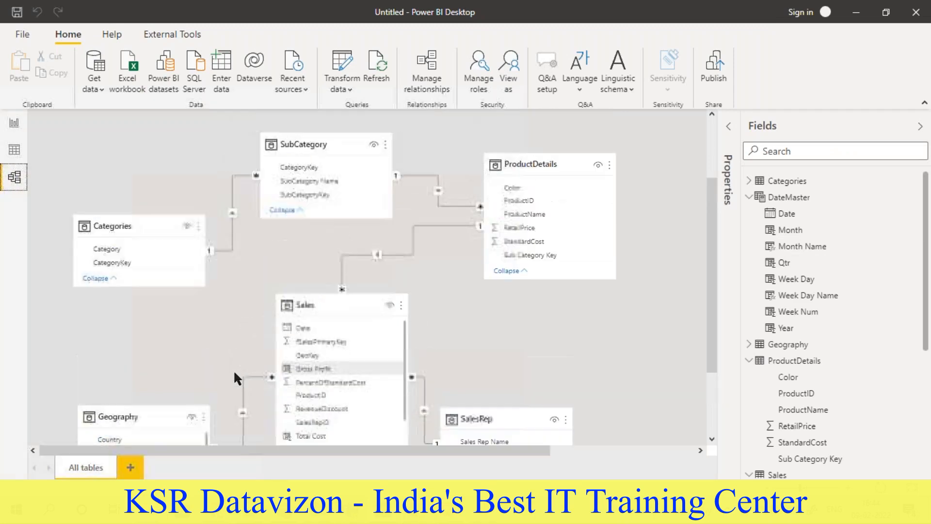
scroll(234, 370, down, 5)
scroll(233, 370, up, 3)
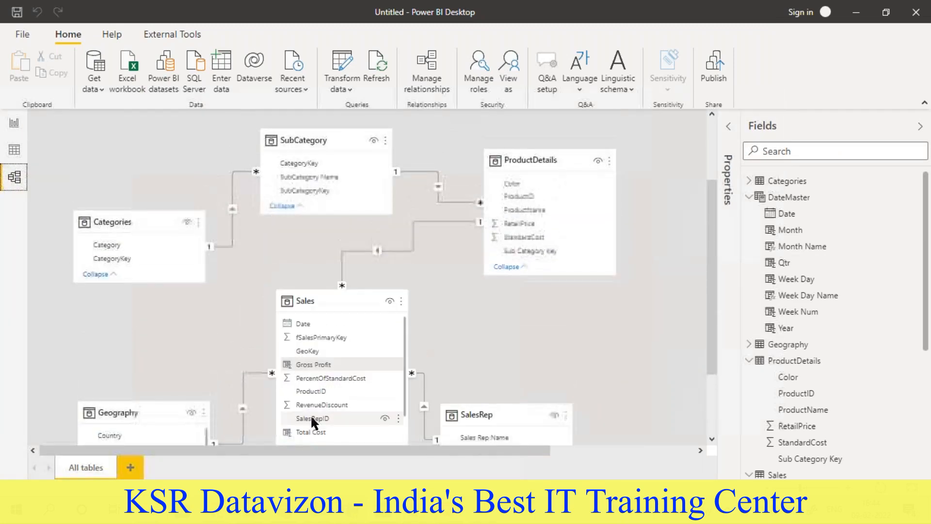
drag(370, 452, 515, 451)
scroll(534, 339, up, 3)
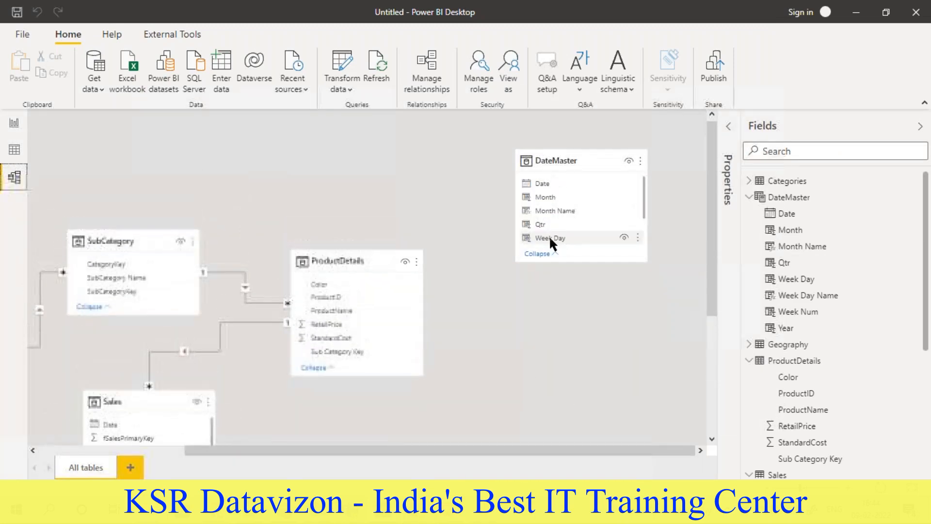
click(564, 154)
drag(549, 305, 555, 352)
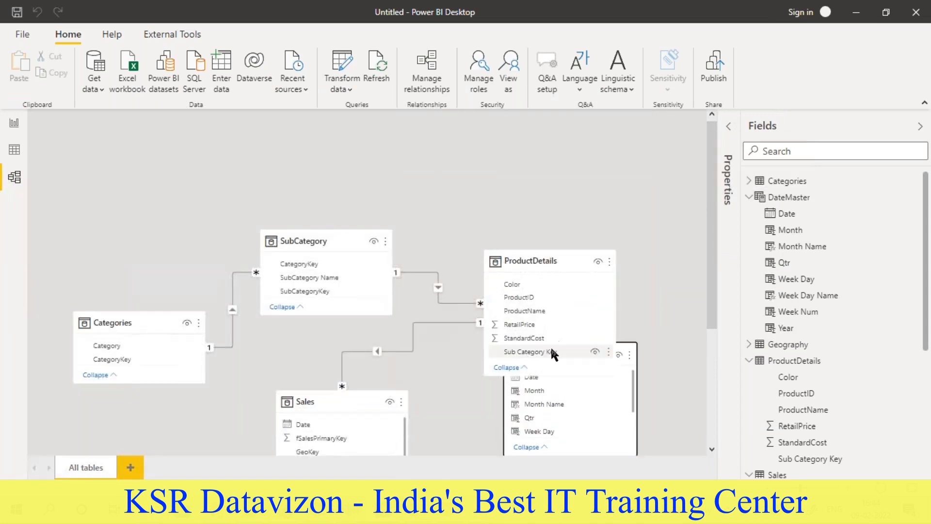
- Move the SalesRep table further down in the diagram and place DateMaster in the free space beside Sales
scroll(555, 354, down, 4)
click(502, 325)
drag(503, 326, 507, 410)
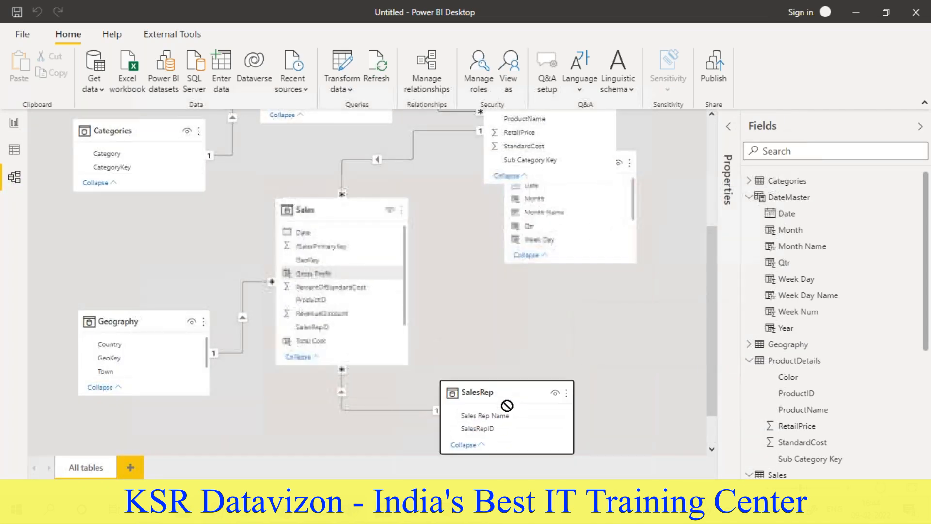
mouse_move(558, 199)
mouse_down()
mouse_move(609, 263)
mouse_move(546, 273)
mouse_move(572, 210)
mouse_up()
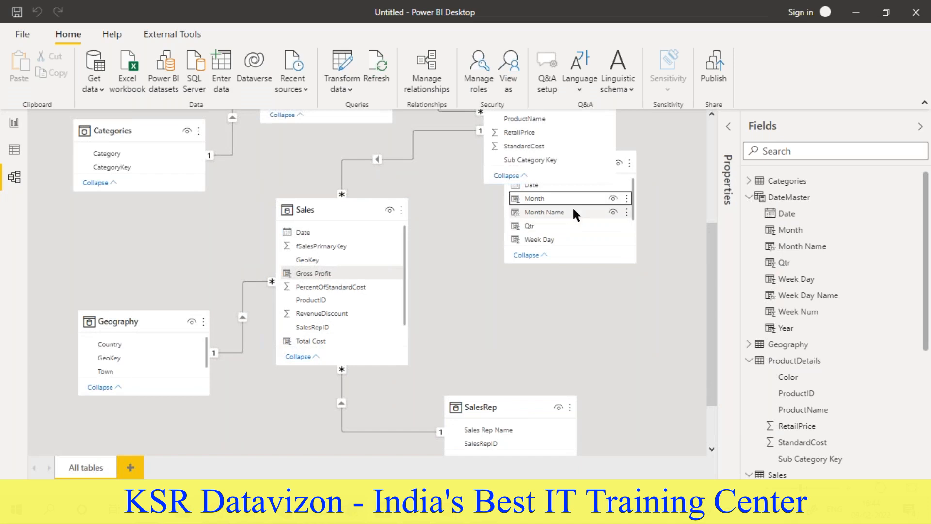
drag(624, 168, 598, 228)
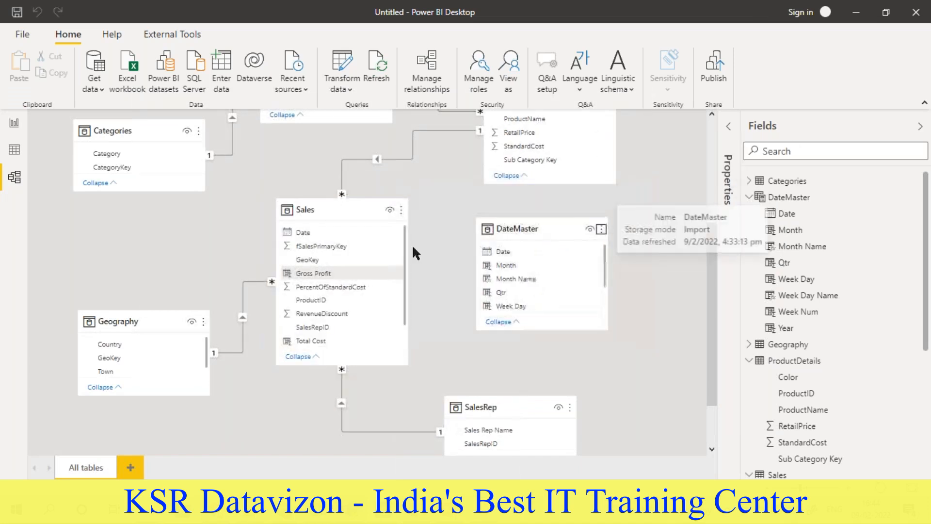
- Create a relationship between DateMaster[Date] and Sales[Date] and look over the resulting model diagram
drag(505, 250, 314, 235)
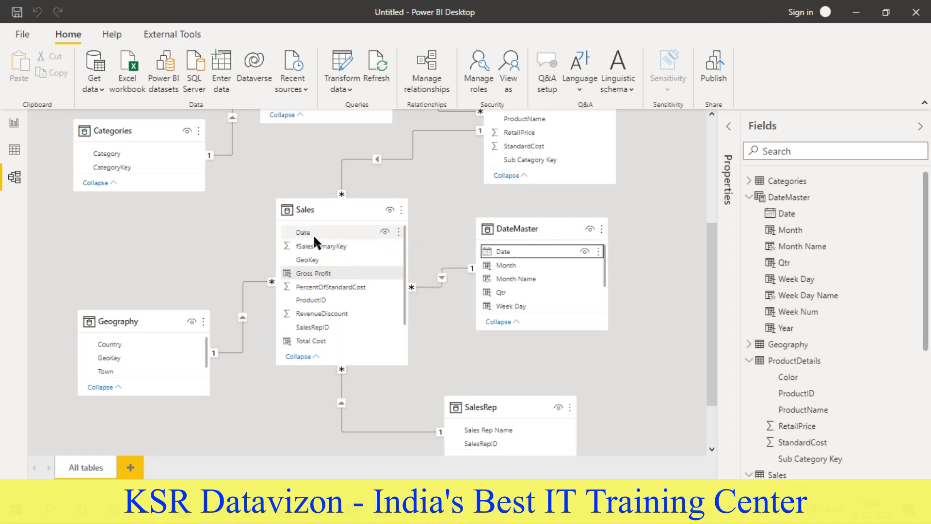
scroll(668, 373, up, 3)
scroll(671, 373, down, 3)
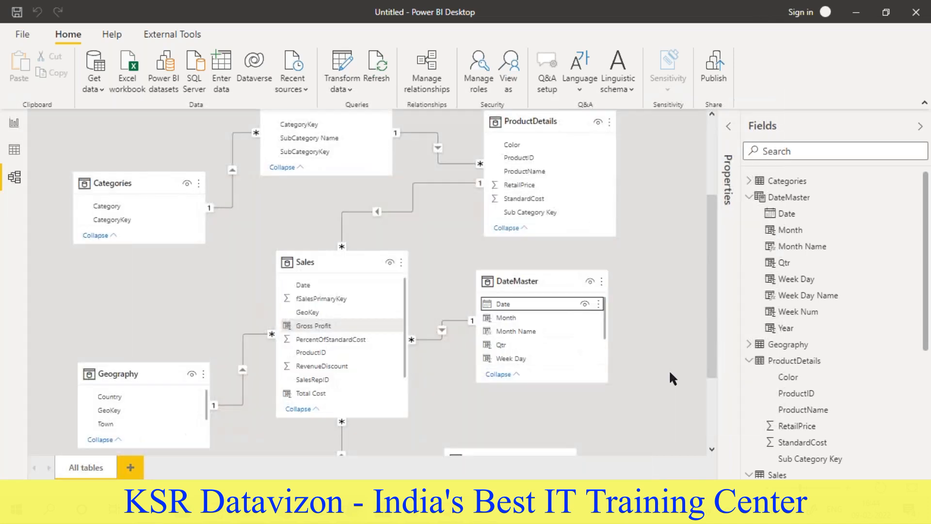